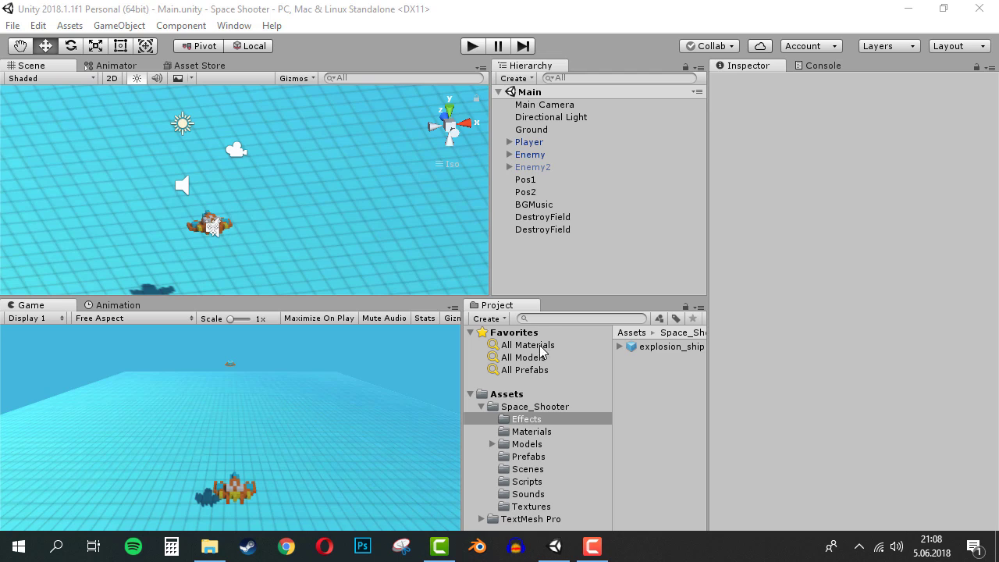
Step: Widen the Game view and select explosion_ship in Assets > Space_Shooter > Effects to show its particle settings
drag(563, 293, 564, 266)
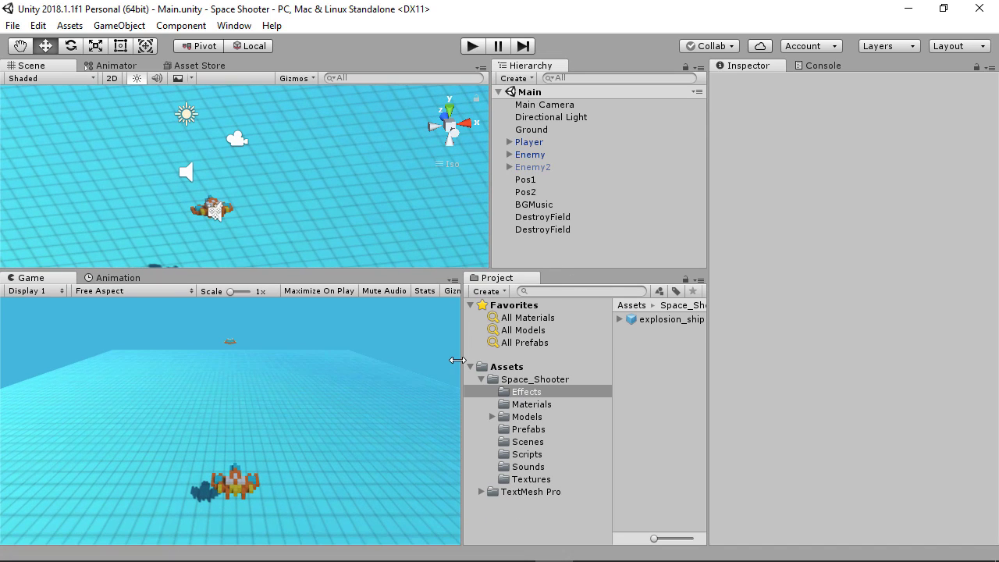
drag(462, 365, 495, 364)
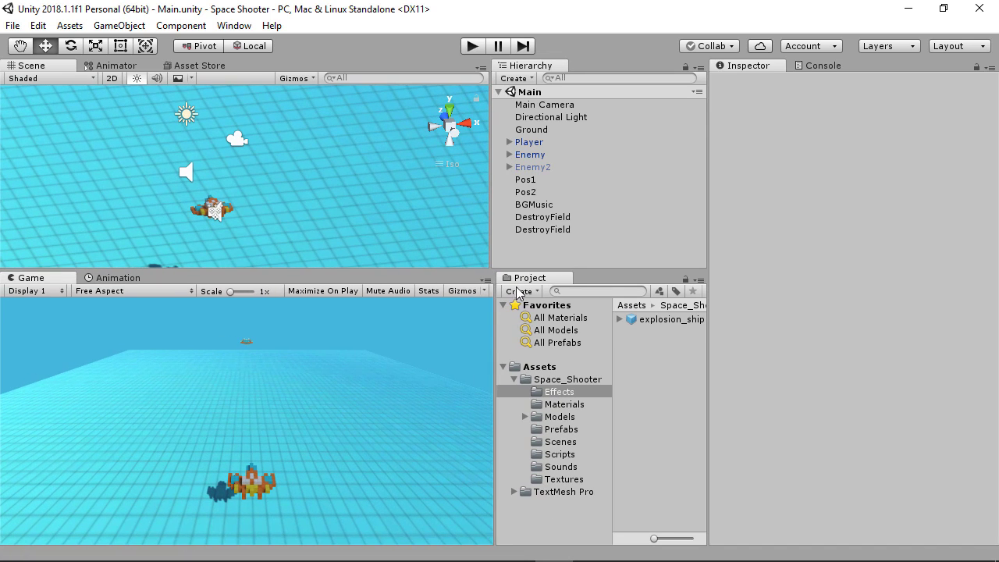
click(550, 366)
click(563, 393)
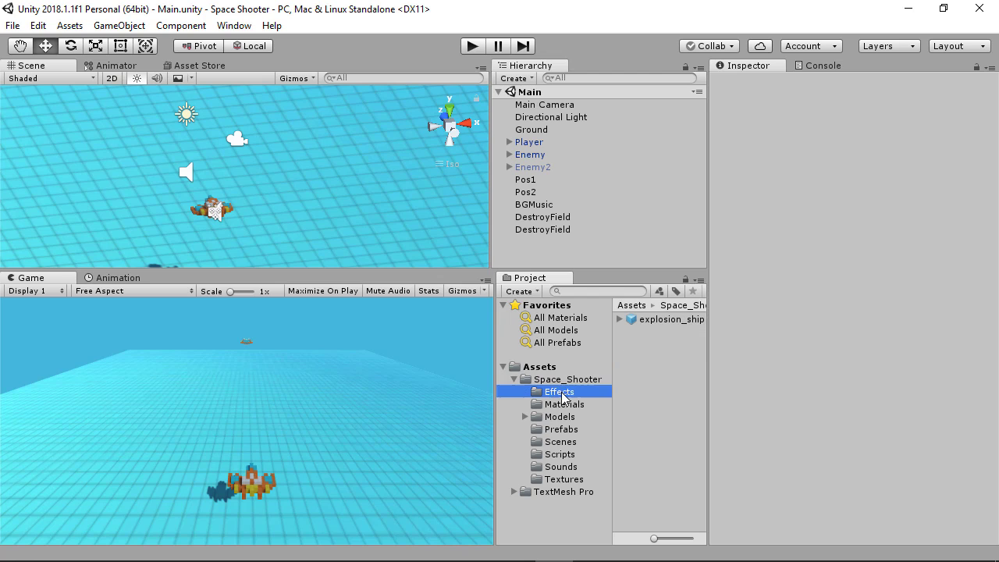
click(662, 321)
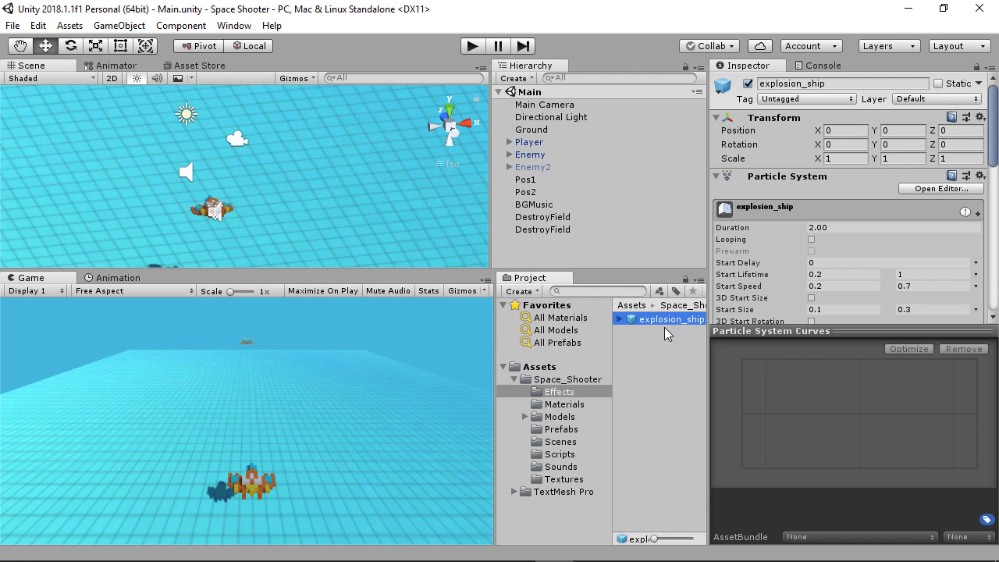
Step: Drag explosion_ship into the Hierarchy to place it in the Main scene, then stop its preview
drag(648, 321, 535, 261)
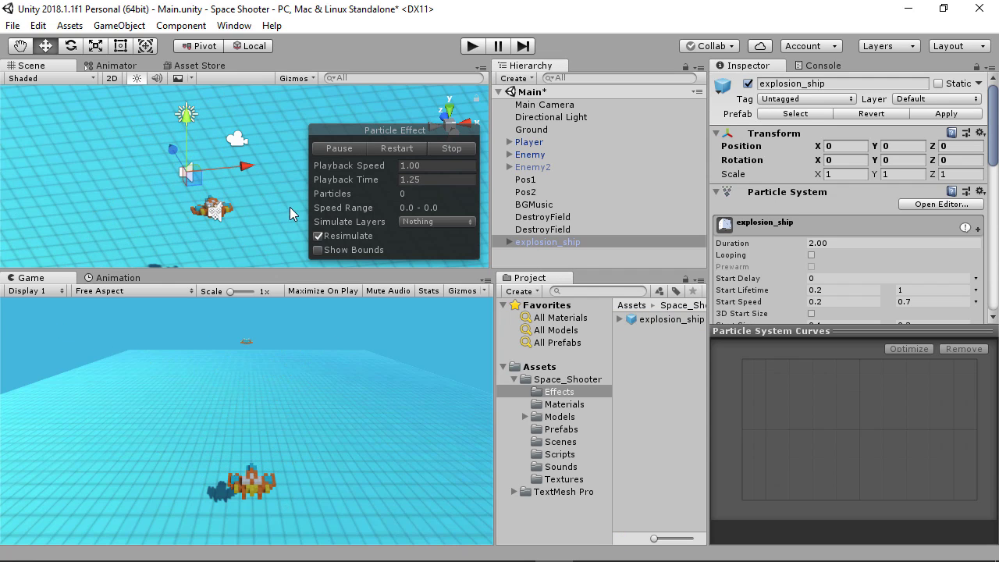
click(451, 147)
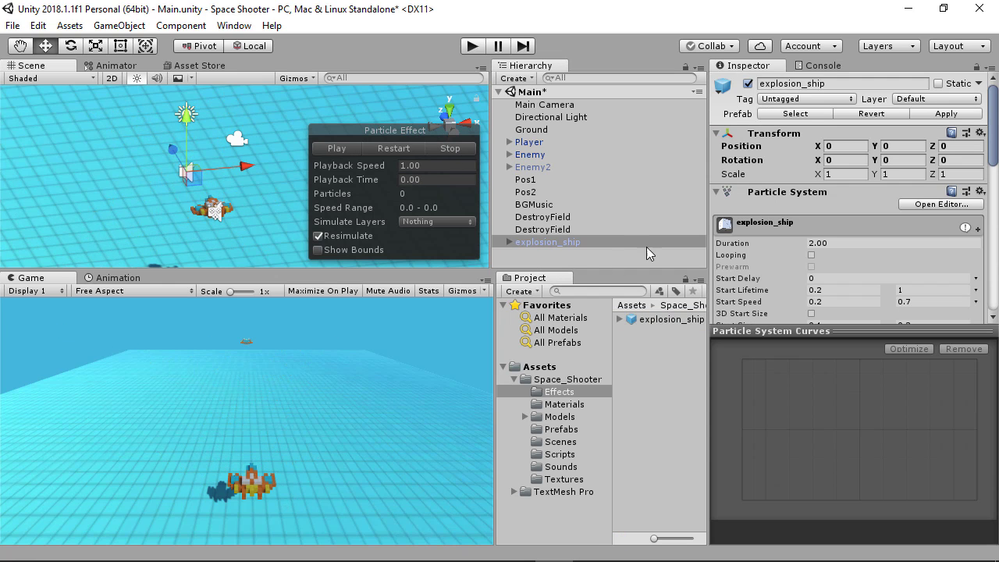
scroll(997, 149, down, 5)
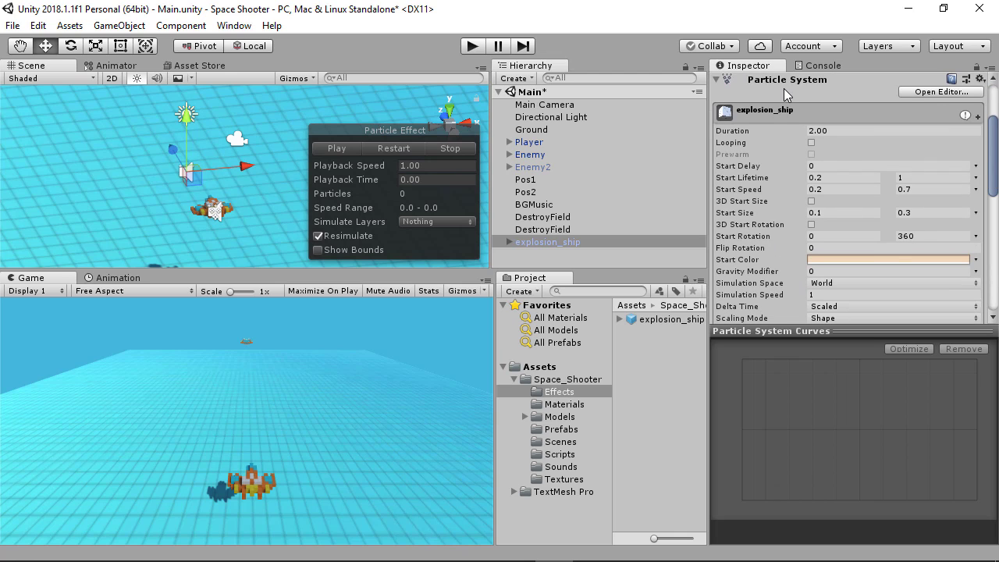
scroll(996, 143, up, 1)
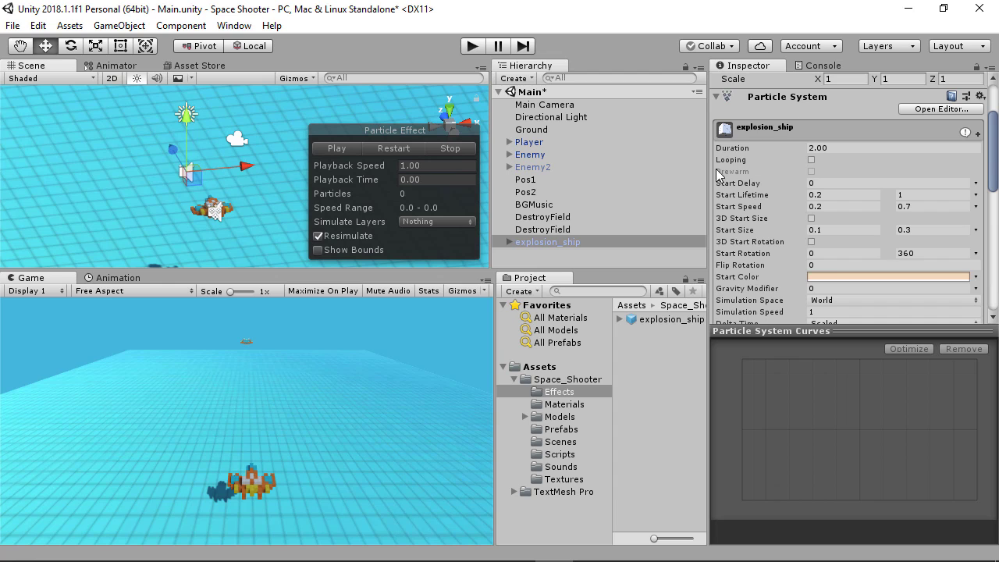
Step: Turn on Looping for the explosion particle system and replay the preview to watch it loop
click(812, 160)
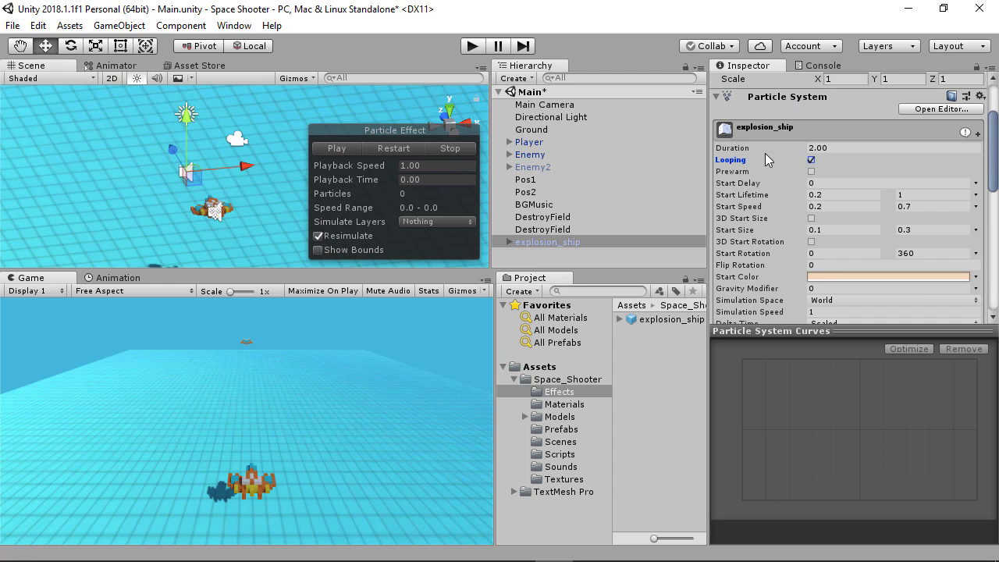
click(399, 148)
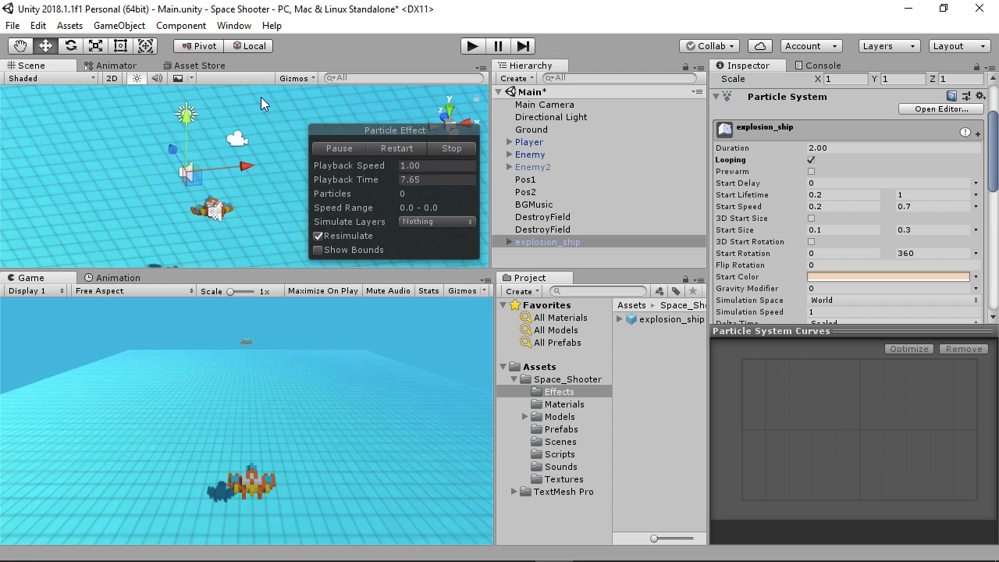
click(299, 79)
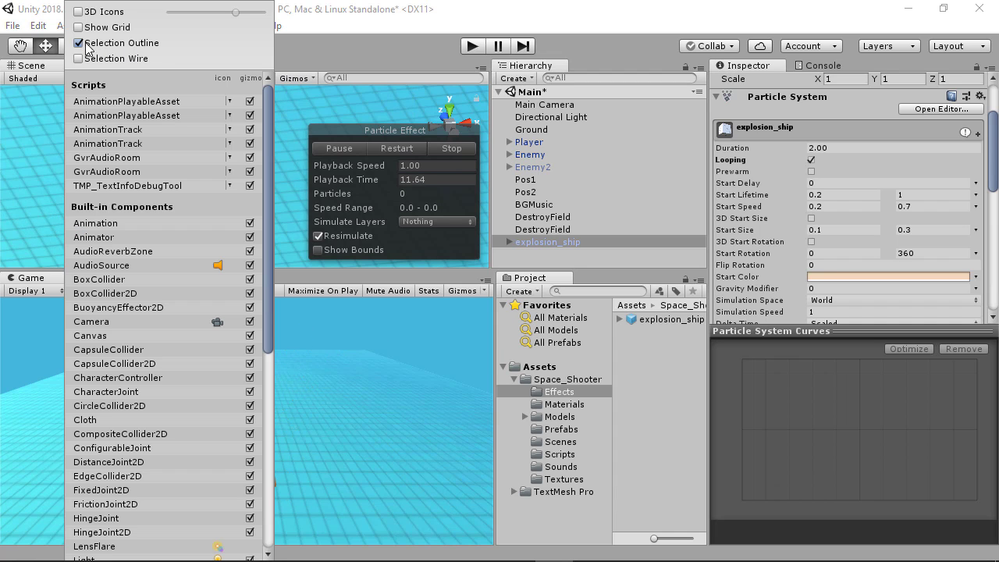
click(317, 42)
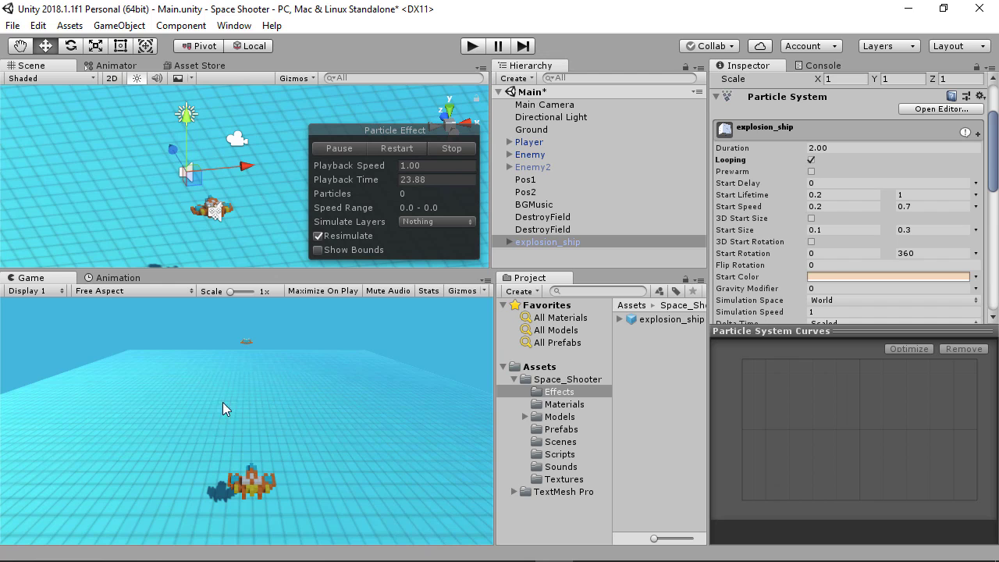
click(457, 154)
drag(564, 230, 561, 246)
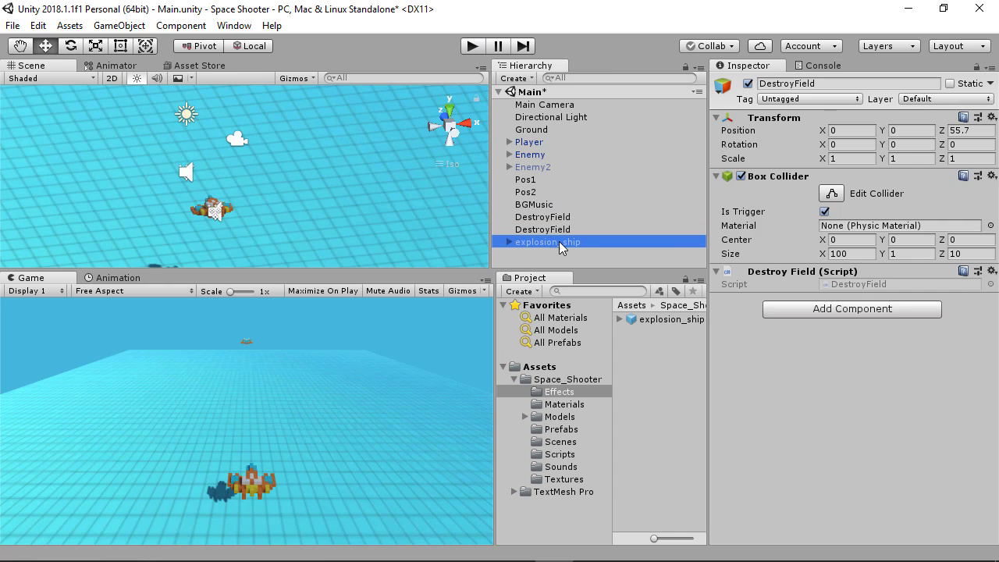
click(561, 243)
drag(932, 333, 933, 461)
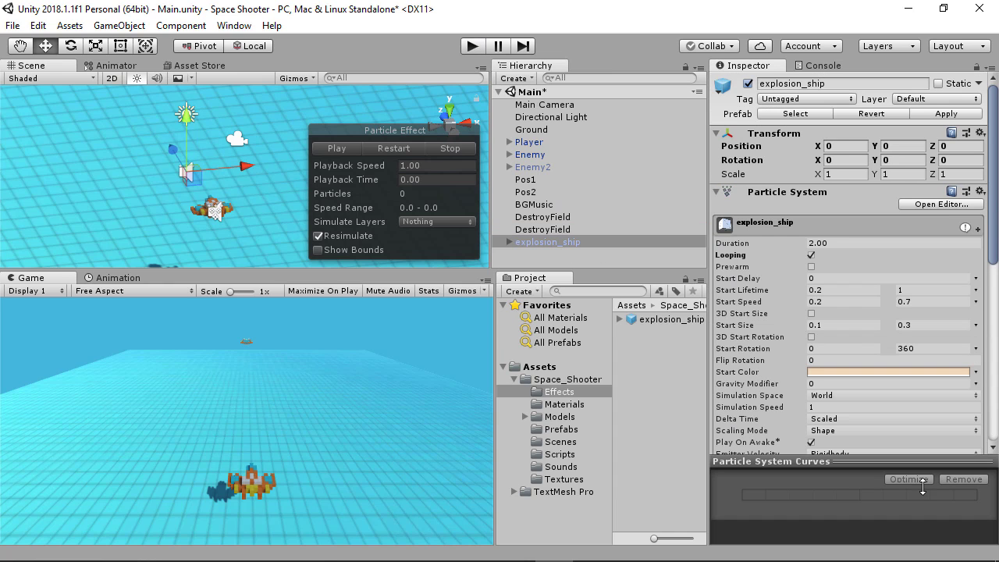
scroll(973, 383, down, 2)
scroll(973, 382, down, 4)
scroll(970, 378, down, 3)
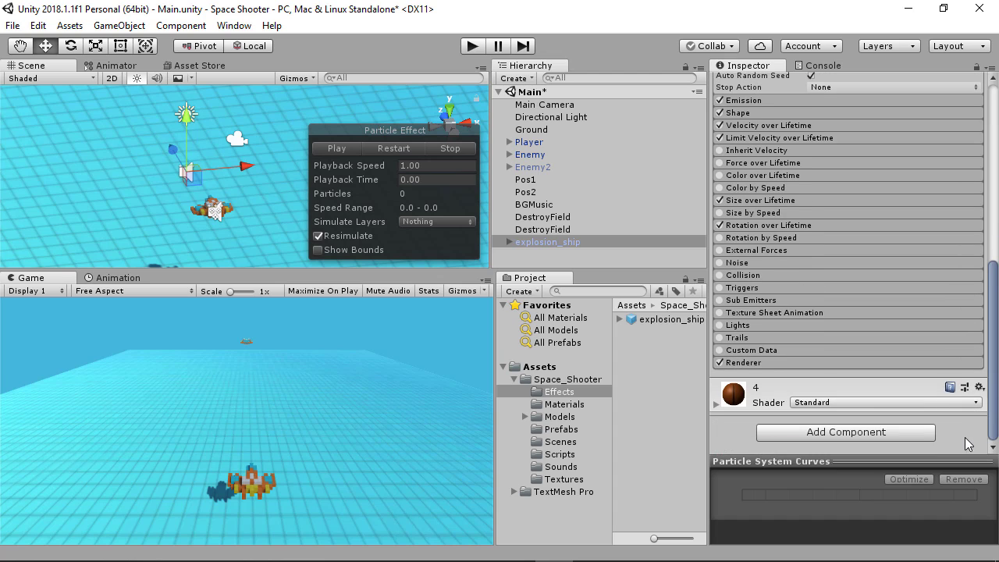
drag(988, 321, 997, 173)
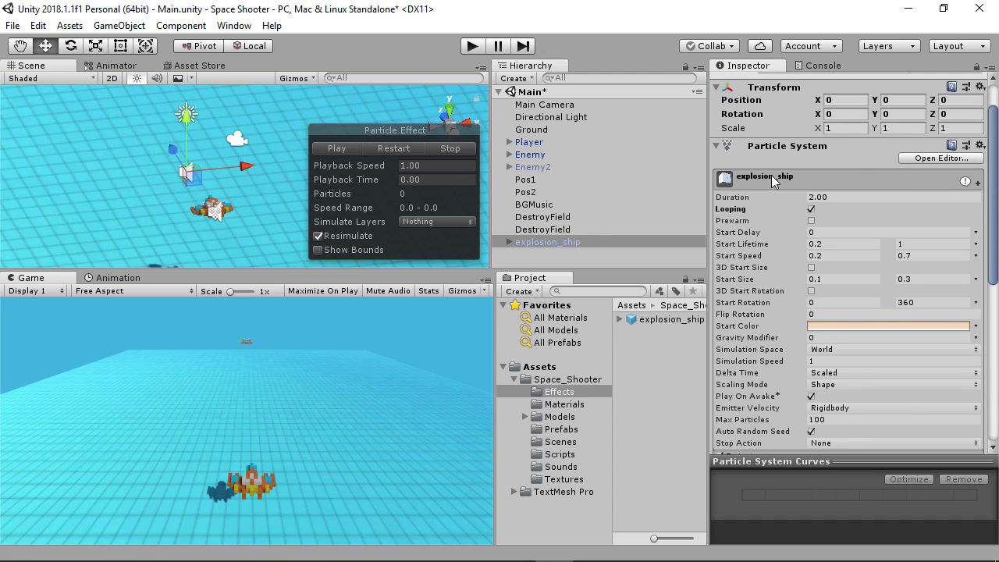
drag(997, 141, 995, 304)
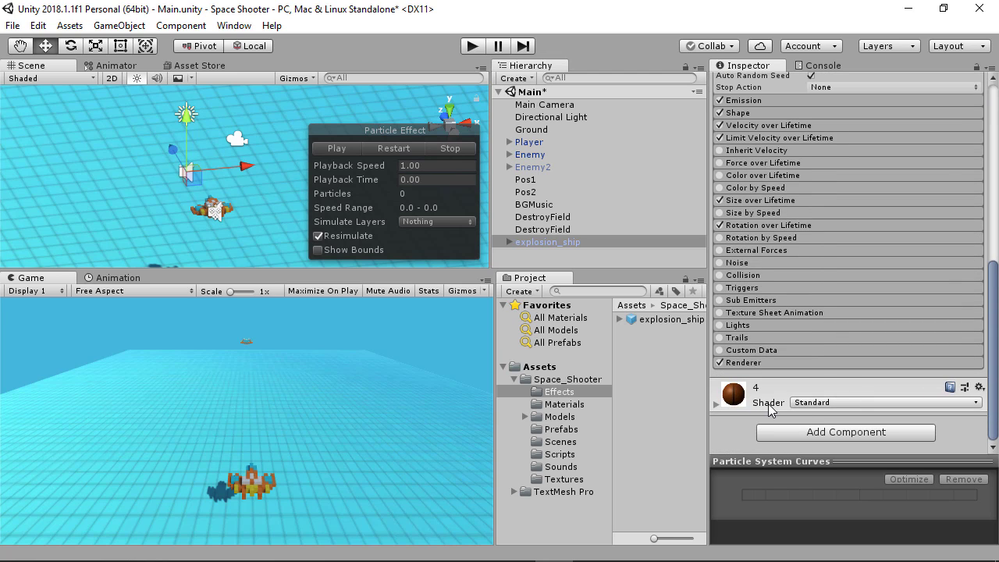
drag(996, 337, 997, 144)
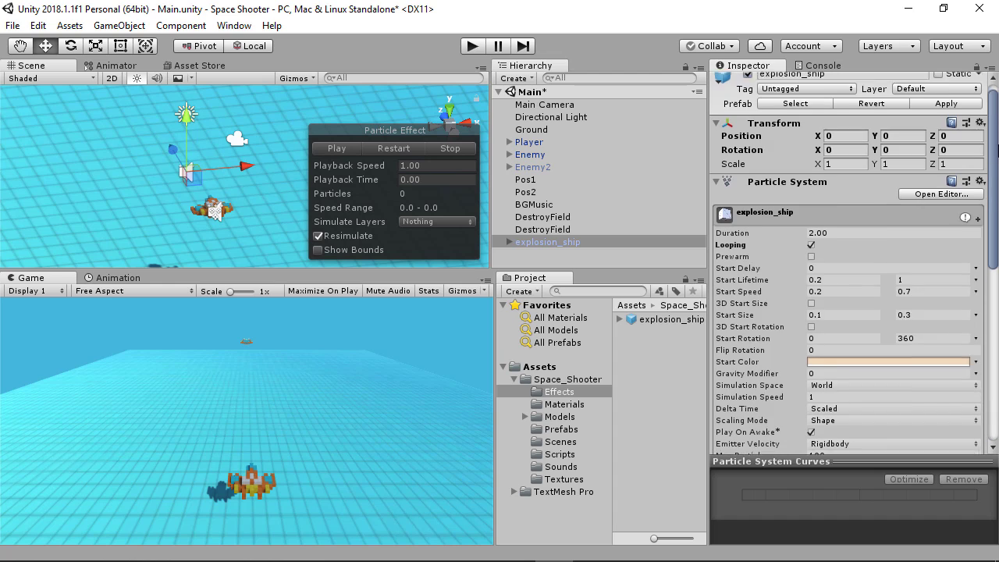
drag(996, 185, 976, 439)
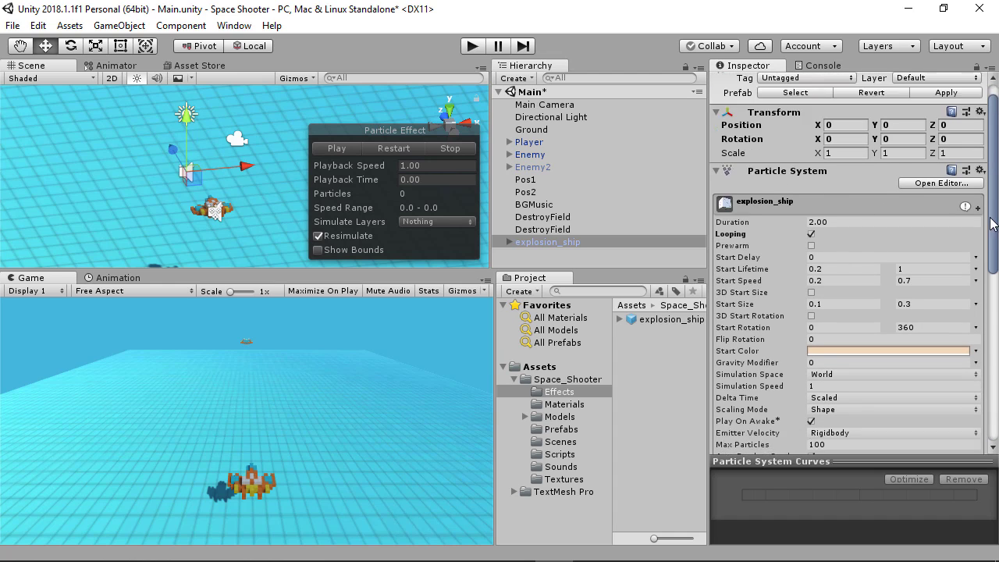
click(880, 435)
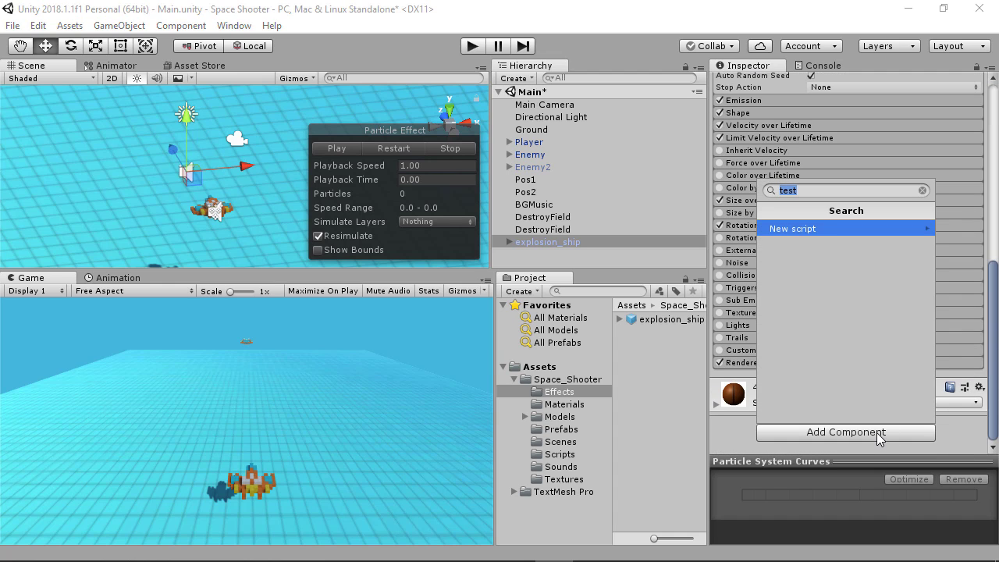
text(audi so)
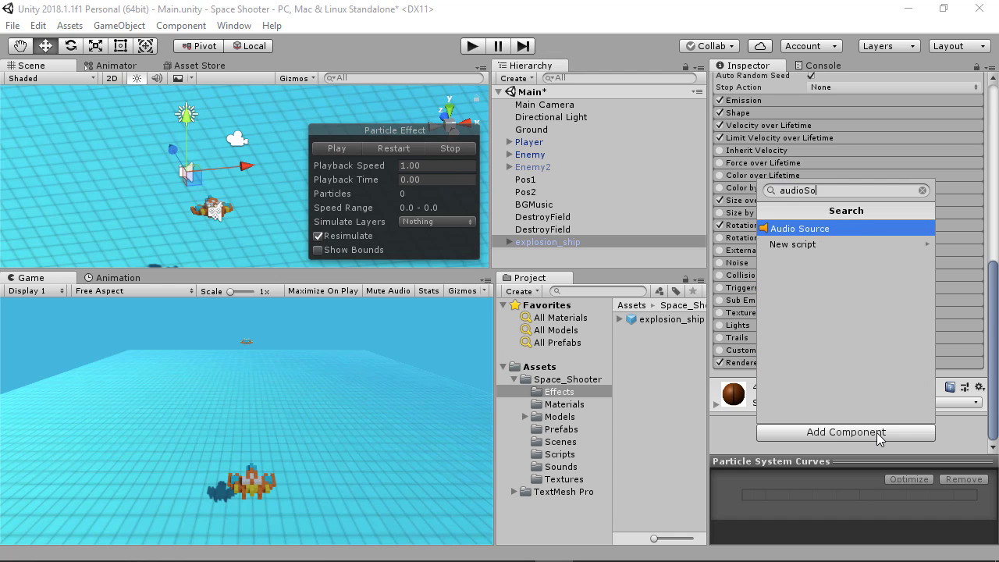
key(Return)
scroll(917, 193, down, 5)
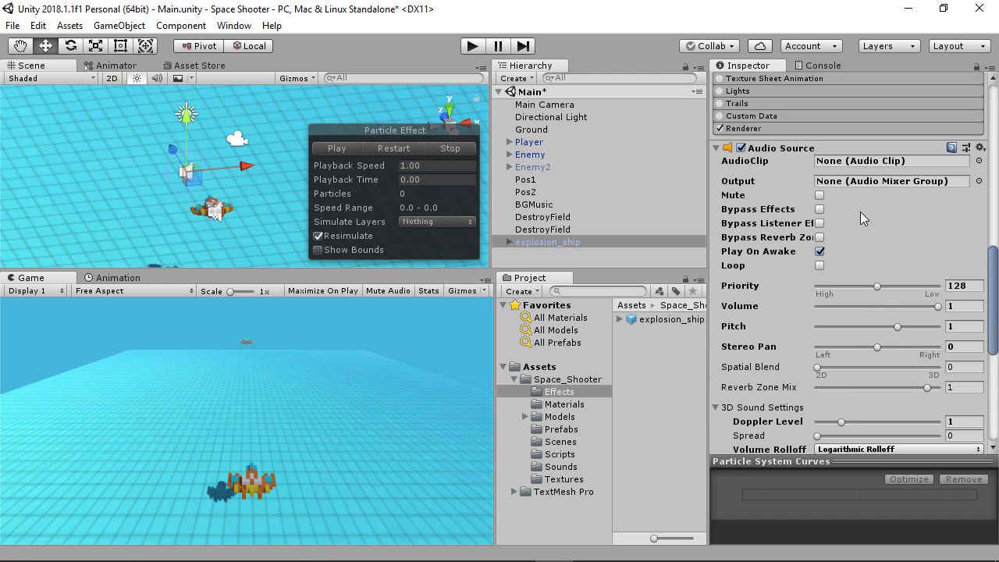
scroll(997, 312, up, 3)
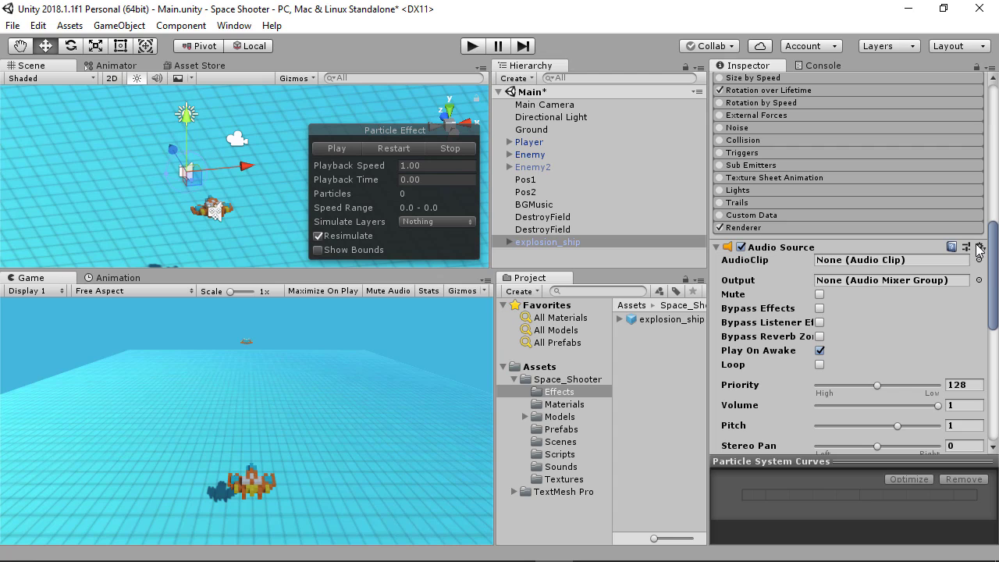
click(981, 247)
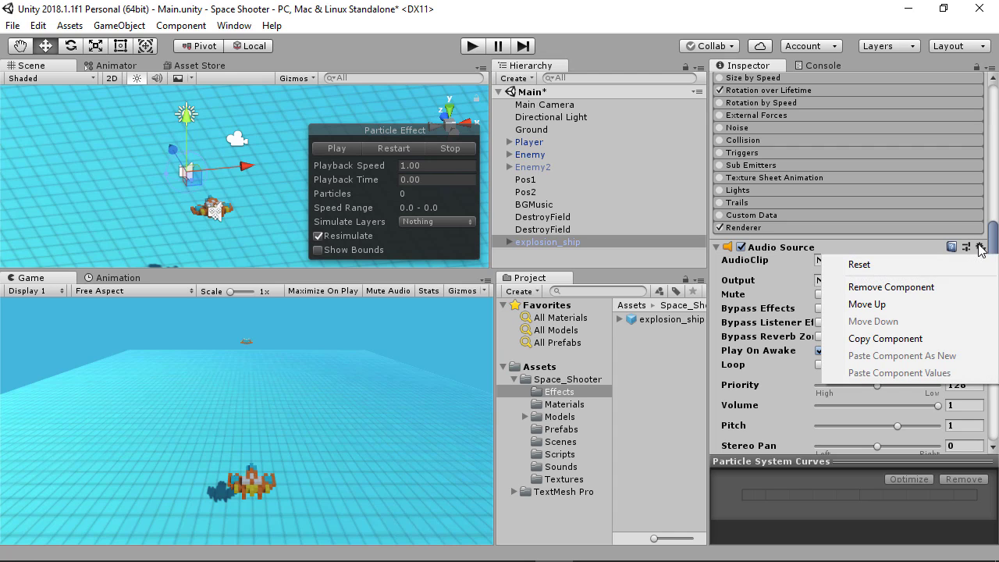
click(903, 288)
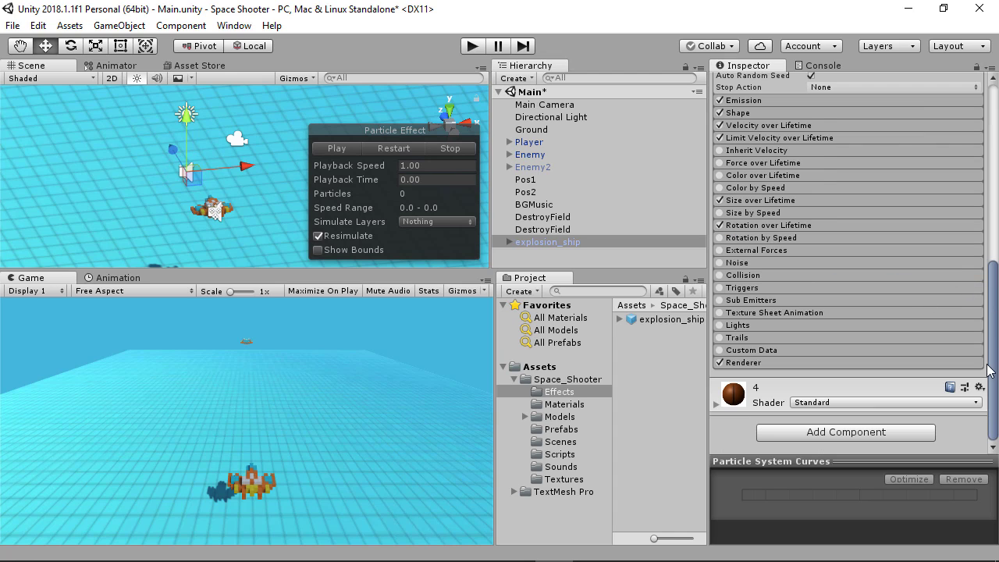
drag(989, 370, 887, 150)
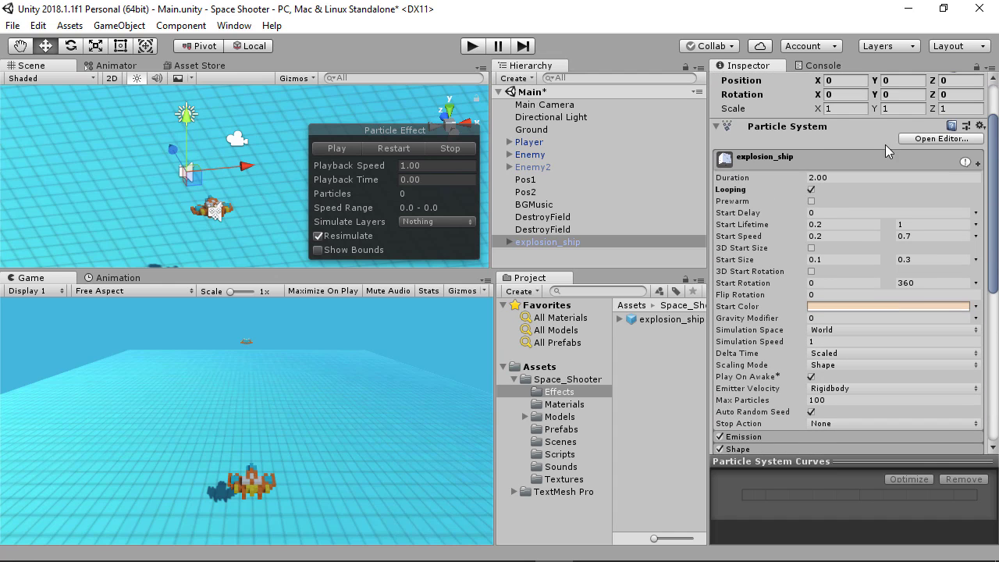
mouse_move(991, 153)
mouse_down()
mouse_move(990, 331)
mouse_move(996, 86)
mouse_up()
Step: Delete the explosion_ship instance from the scene
click(543, 229)
click(556, 242)
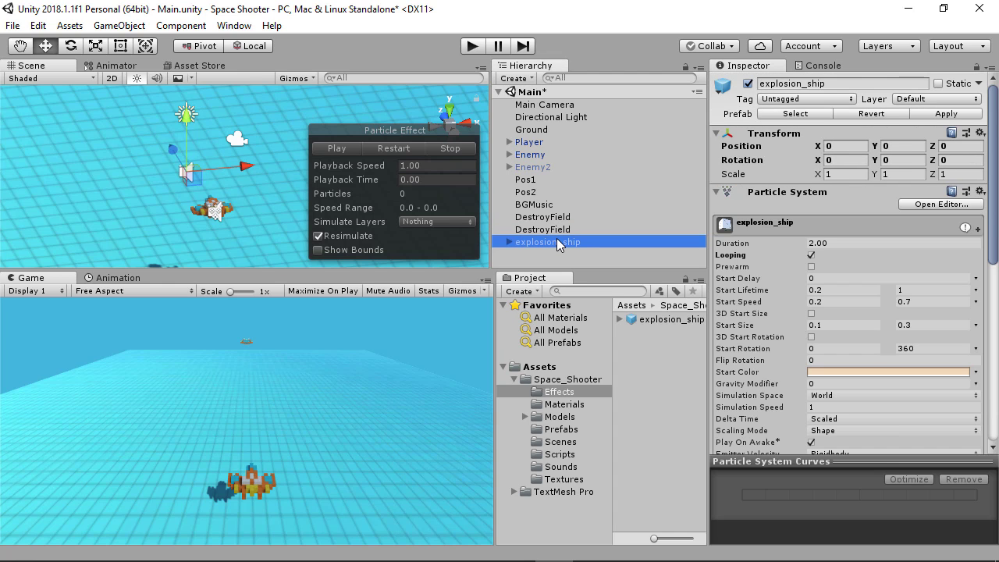
right_click(558, 243)
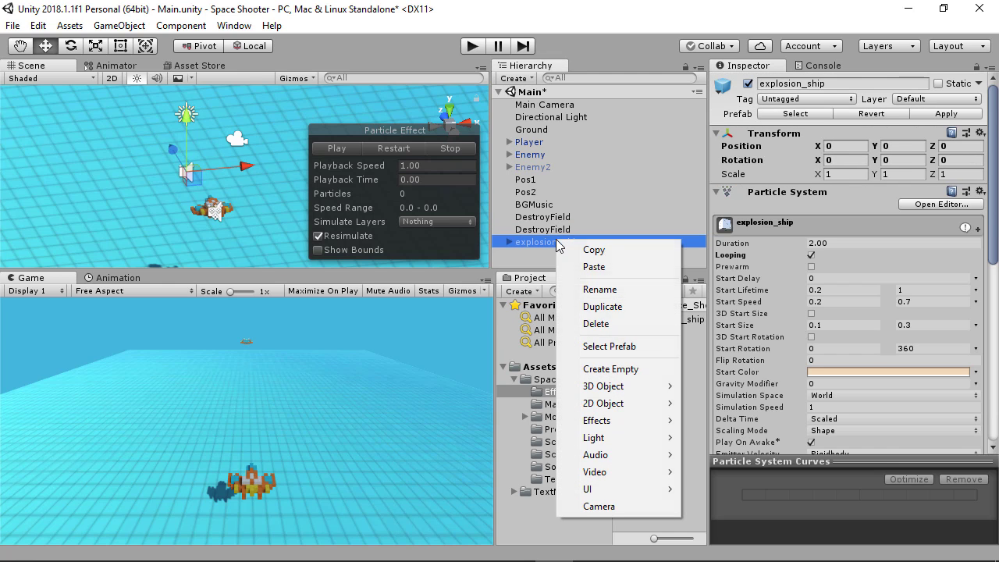
click(593, 326)
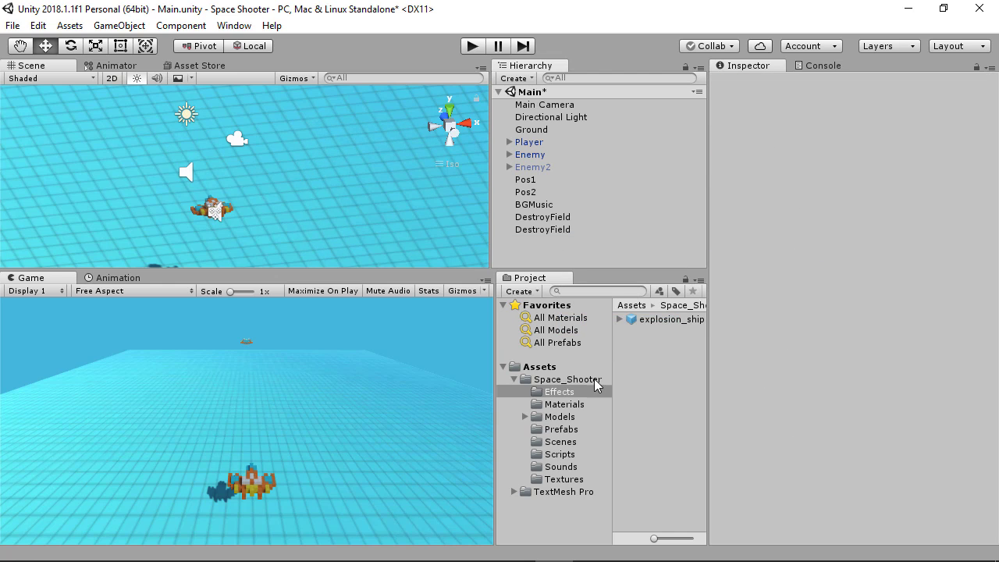
Step: On Player, collapse Audio Source, Capsule Collider and Rigidbody, expand Player Move and open its script
click(530, 143)
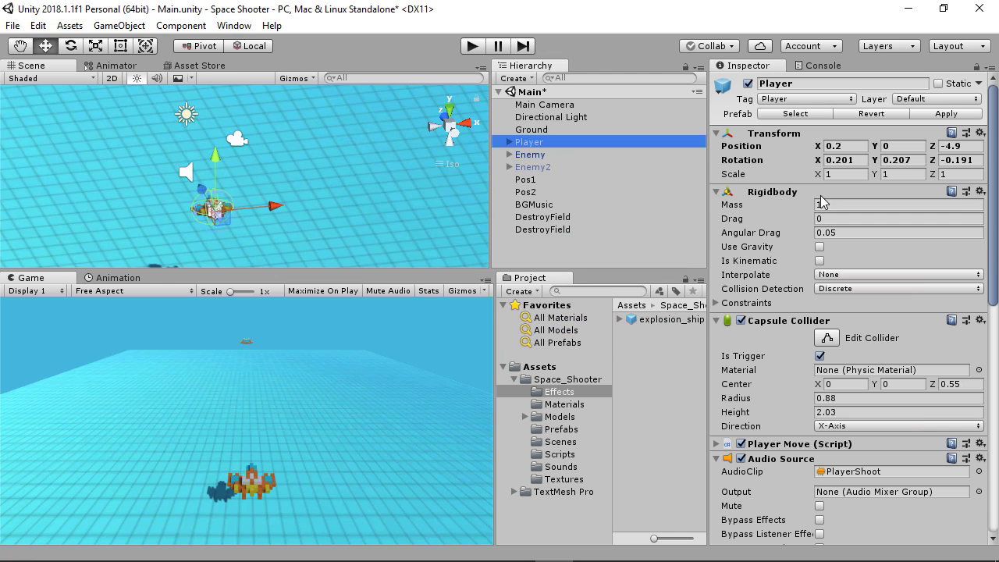
drag(997, 187, 998, 185)
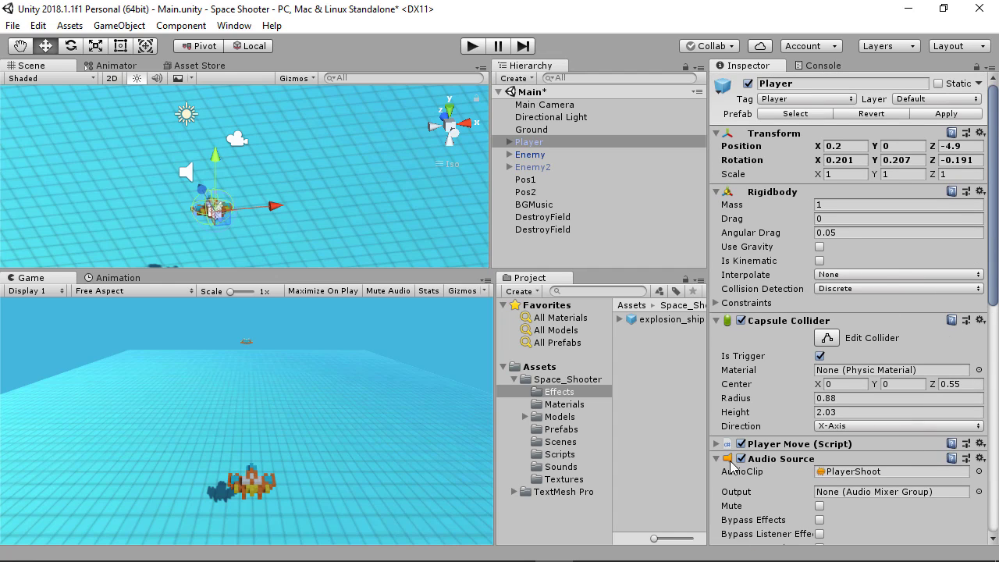
click(716, 459)
click(717, 321)
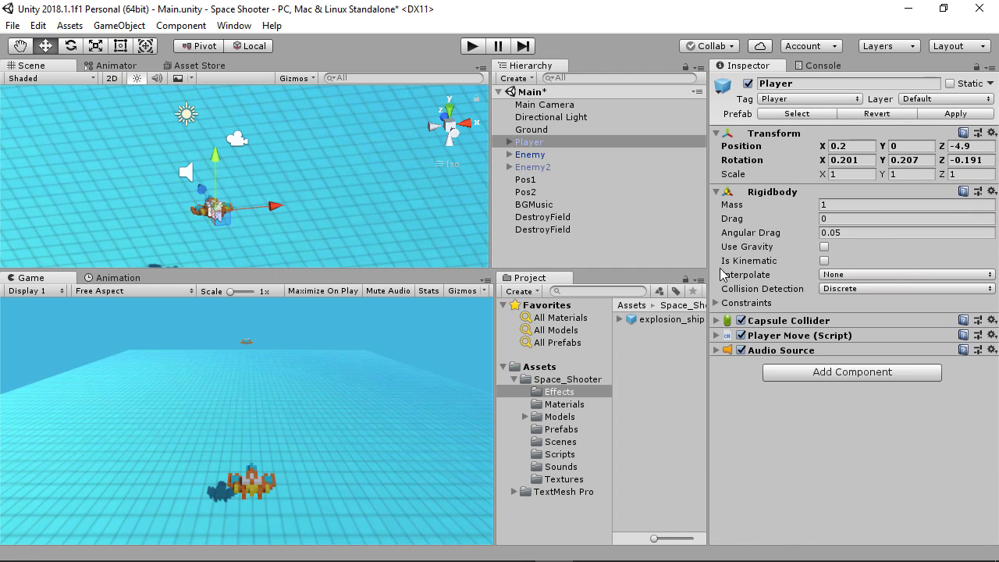
click(717, 192)
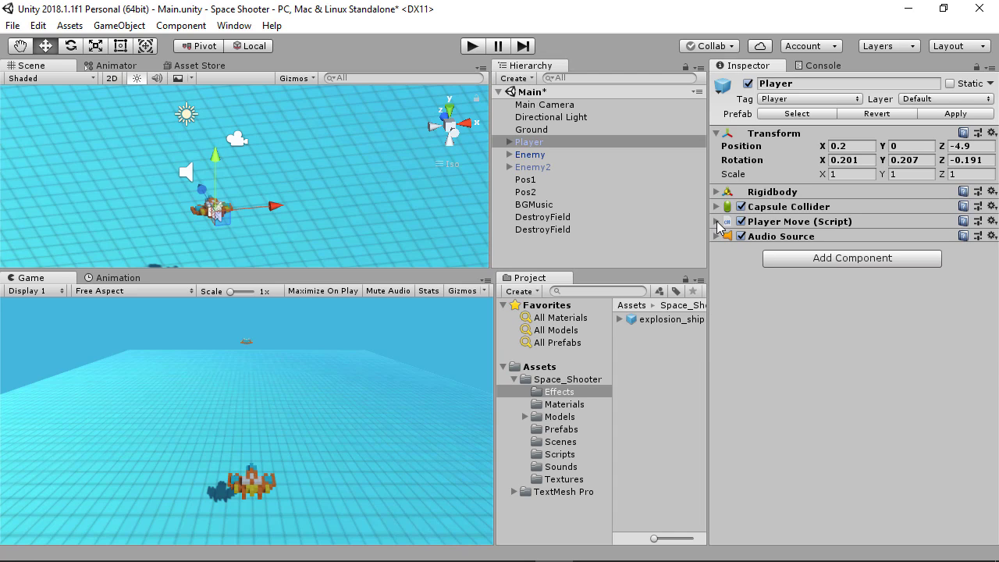
click(717, 221)
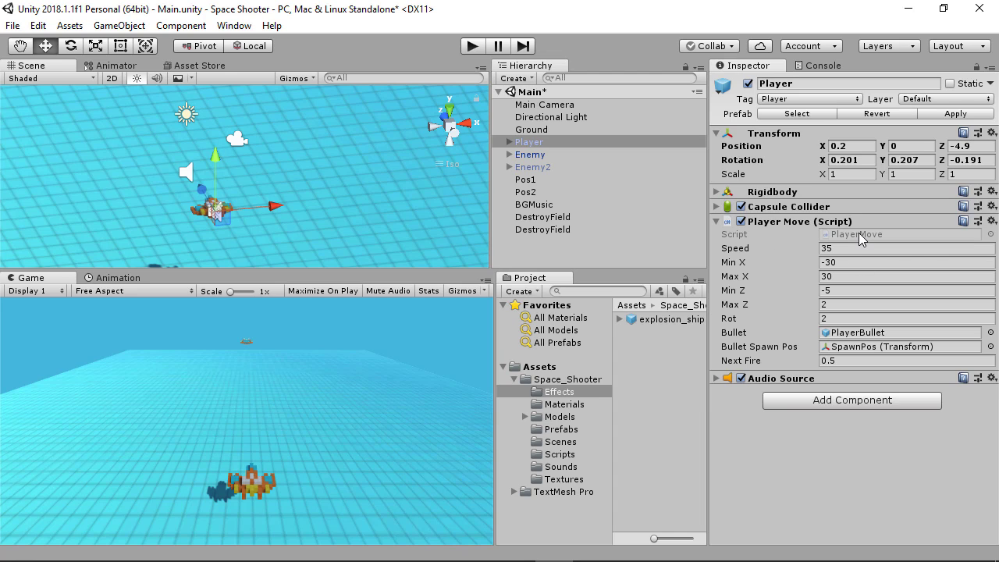
double_click(859, 236)
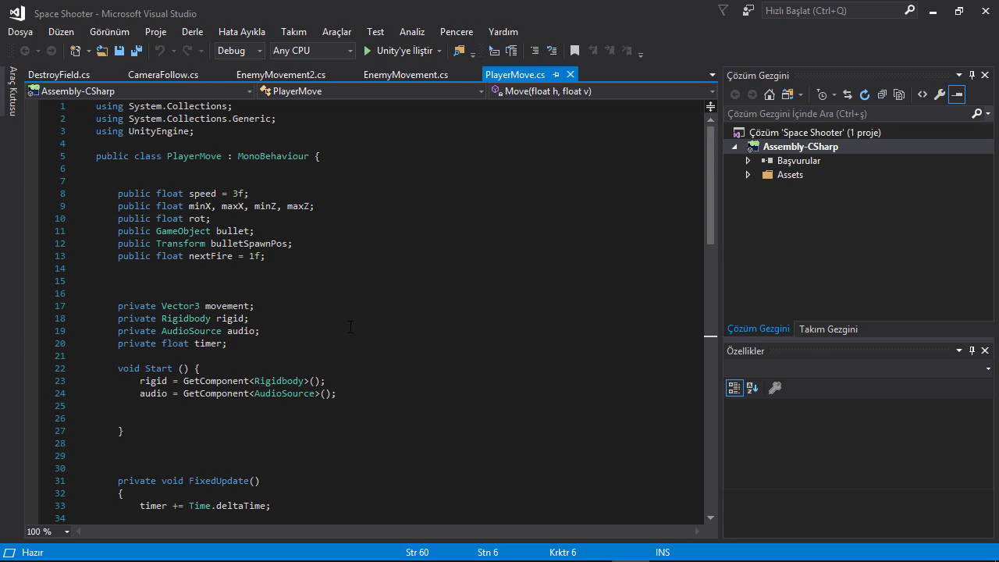
Step: Back in Unity, frame DestroyField in the scene and view it from the top
click(933, 12)
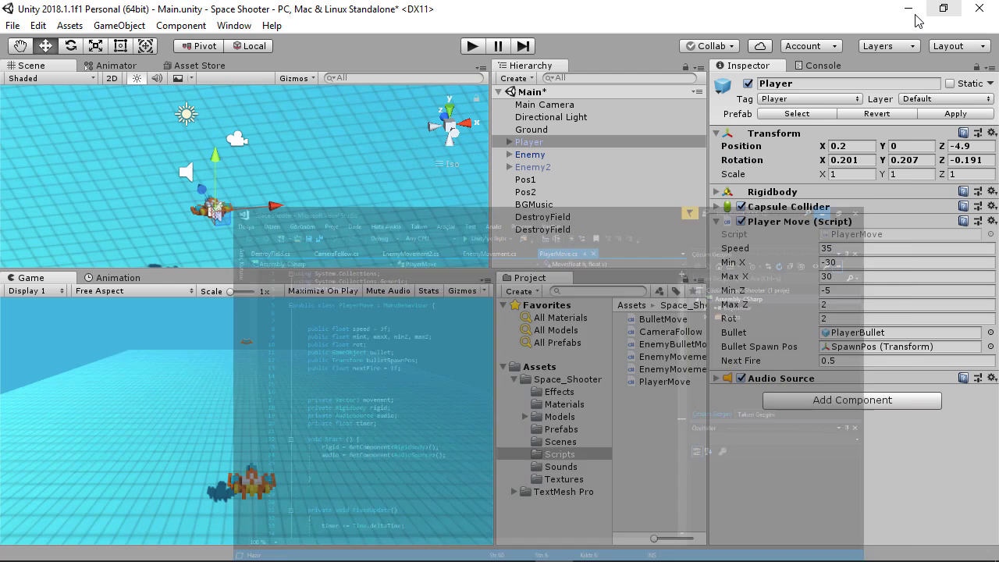
click(555, 218)
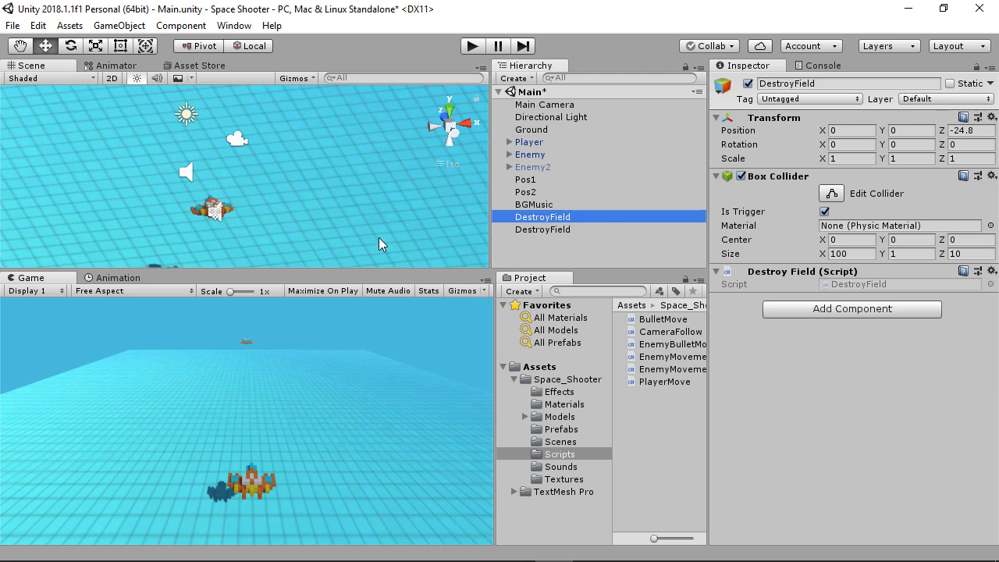
double_click(576, 218)
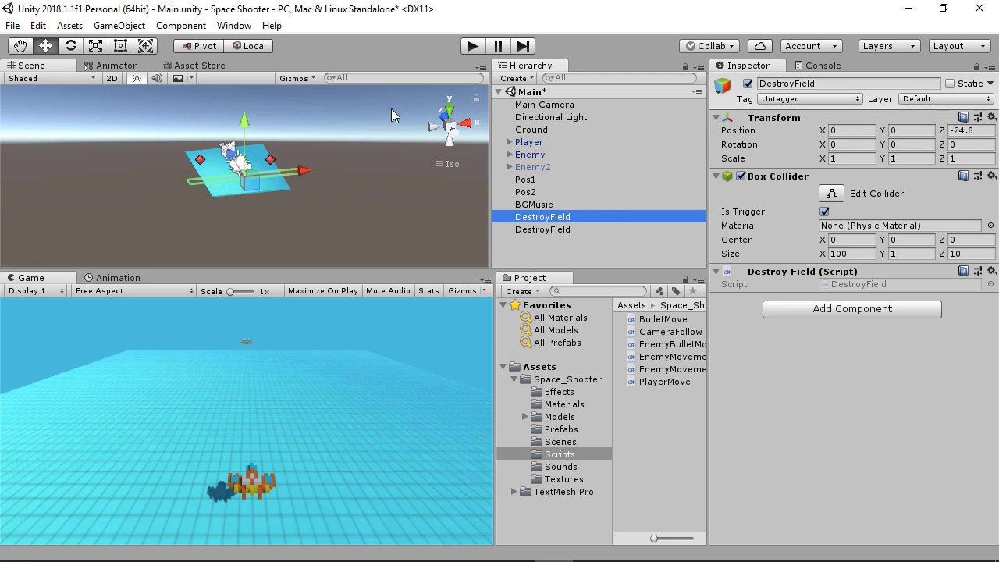
click(113, 79)
click(112, 79)
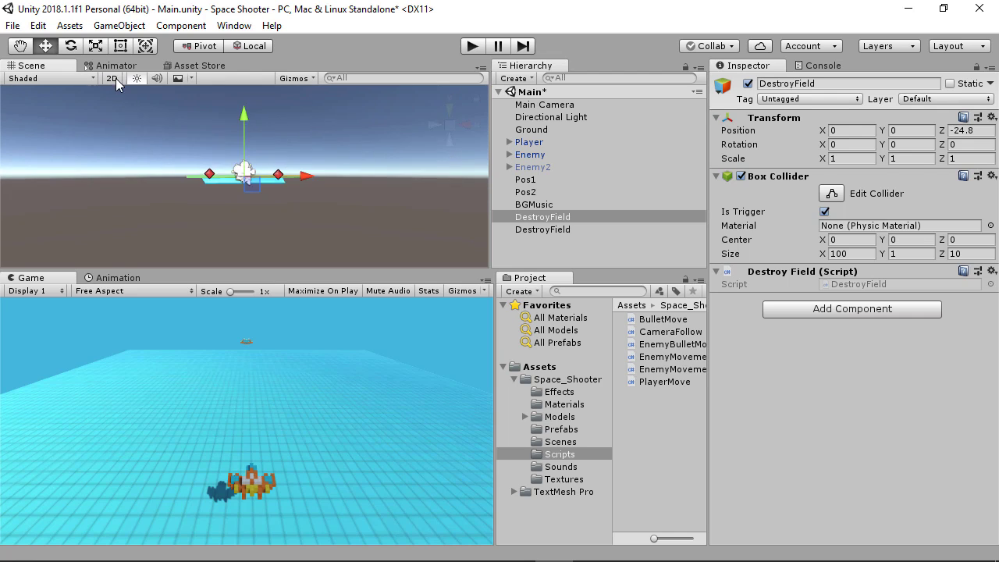
click(450, 106)
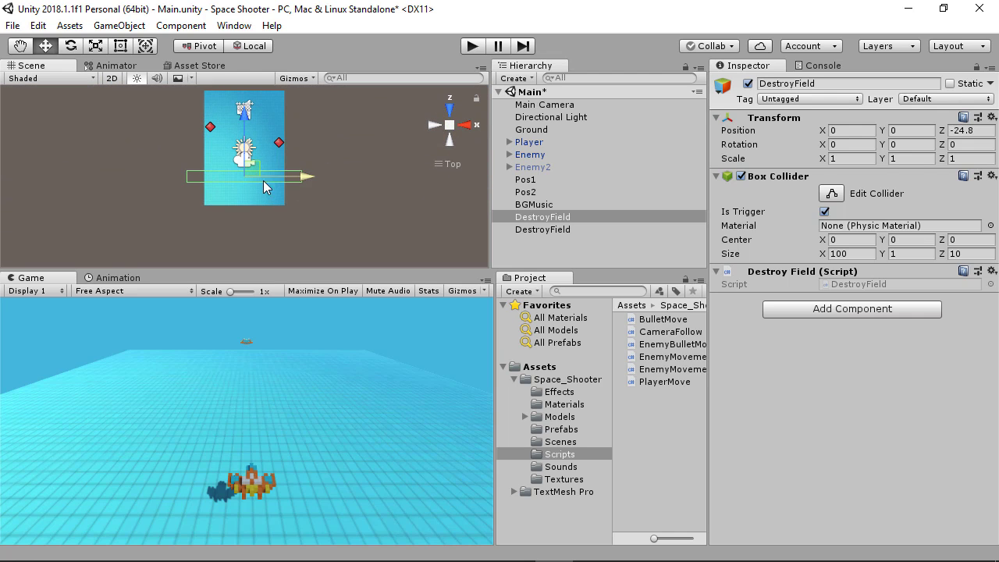
scroll(290, 188, up, 3)
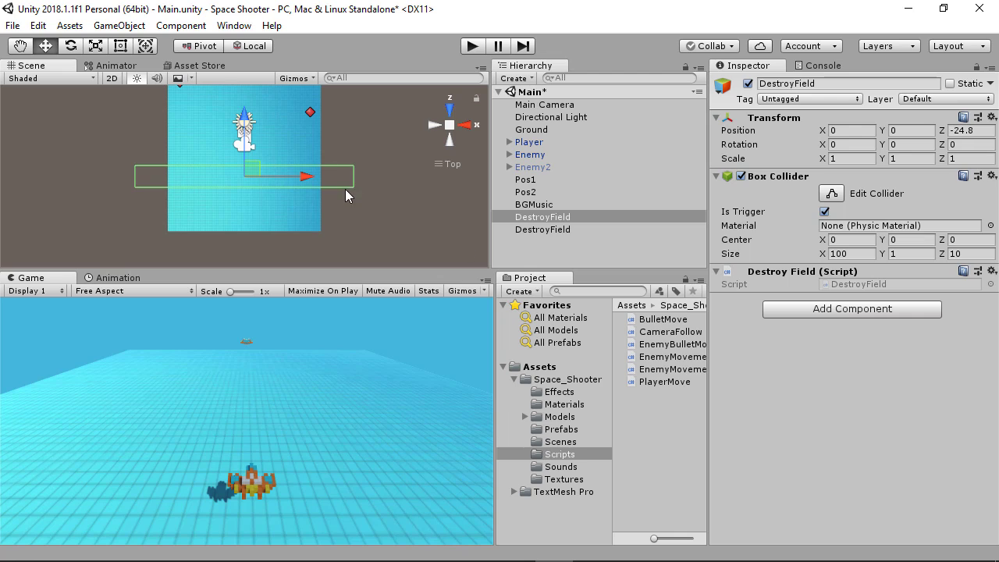
Step: Pan the scene view, then select Player and expand its Capsule Collider showing Is Trigger on
key(q)
drag(320, 157, 315, 216)
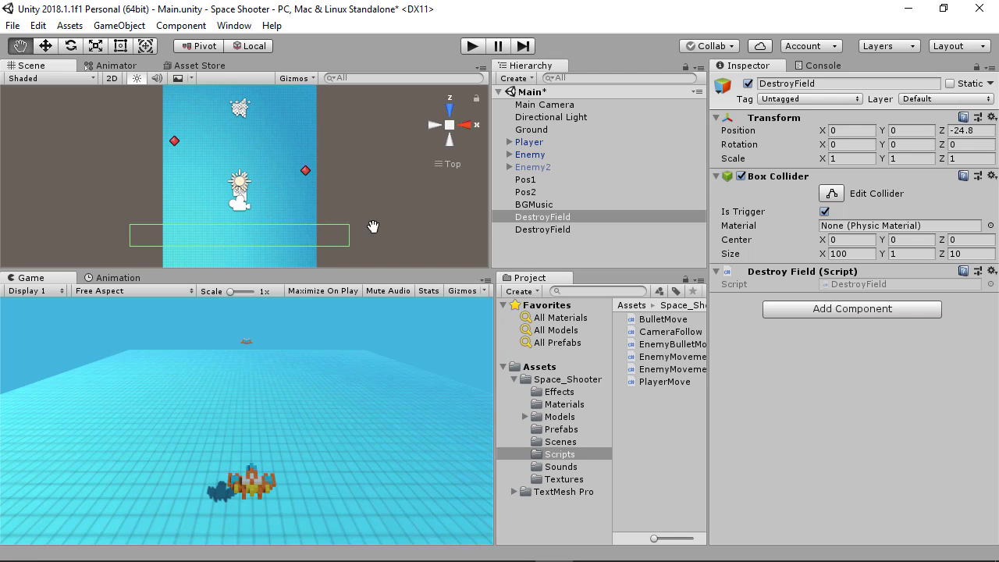
drag(383, 227, 386, 185)
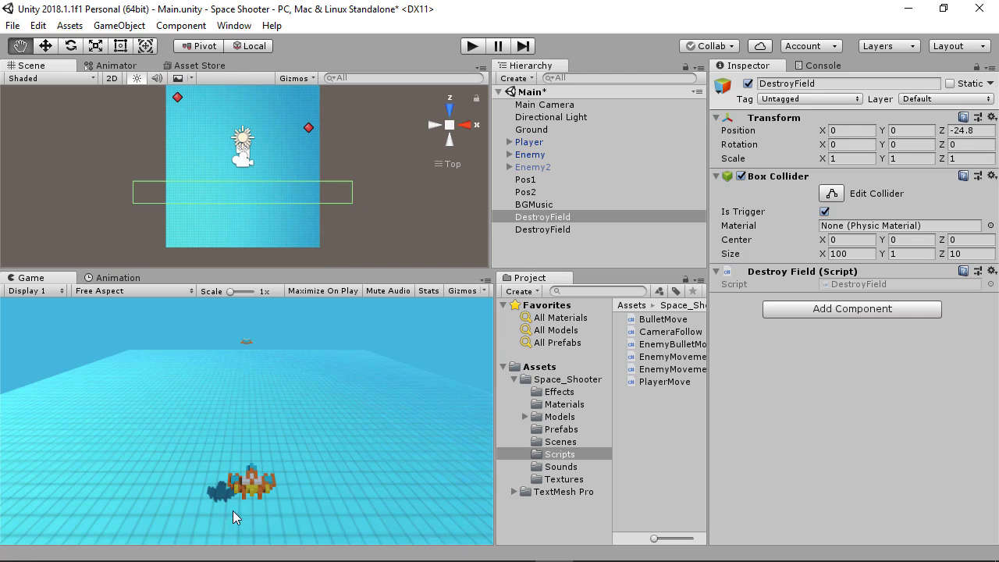
click(545, 146)
click(718, 207)
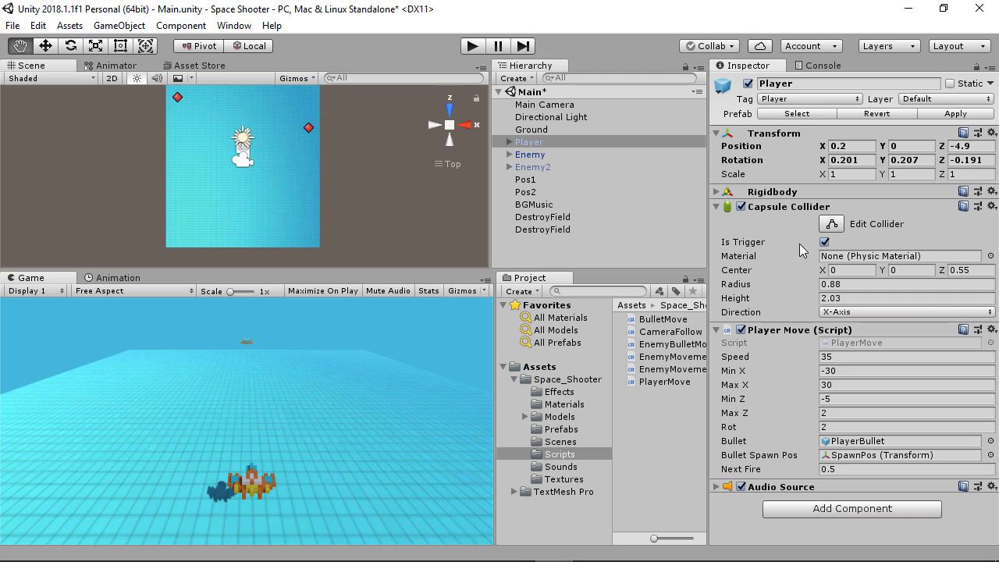
Step: Add an OnTriggerEnter method stub below Shoot() in PlayerMove.cs
mouse_move(587, 559)
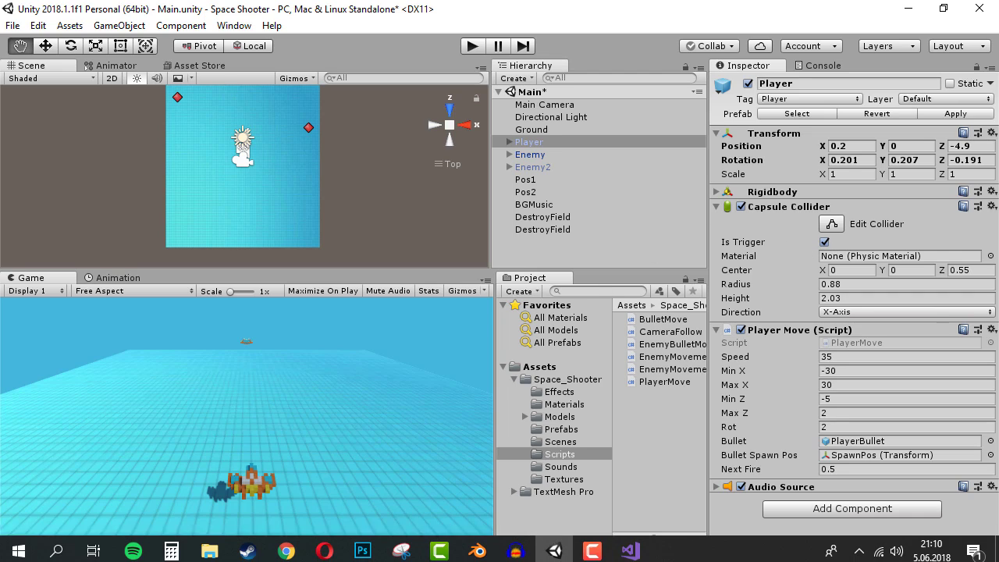
click(631, 546)
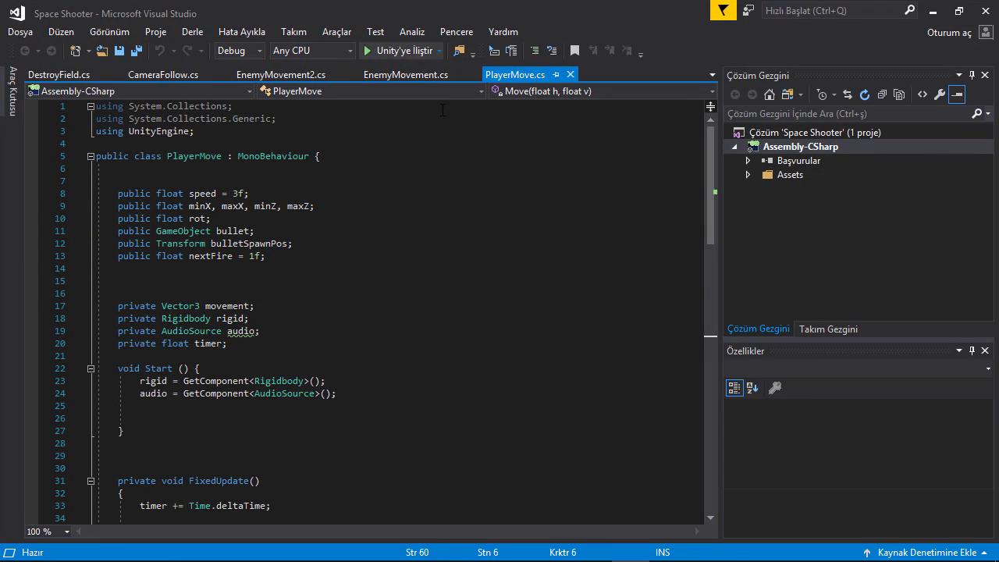
scroll(483, 257, down, 12)
click(162, 234)
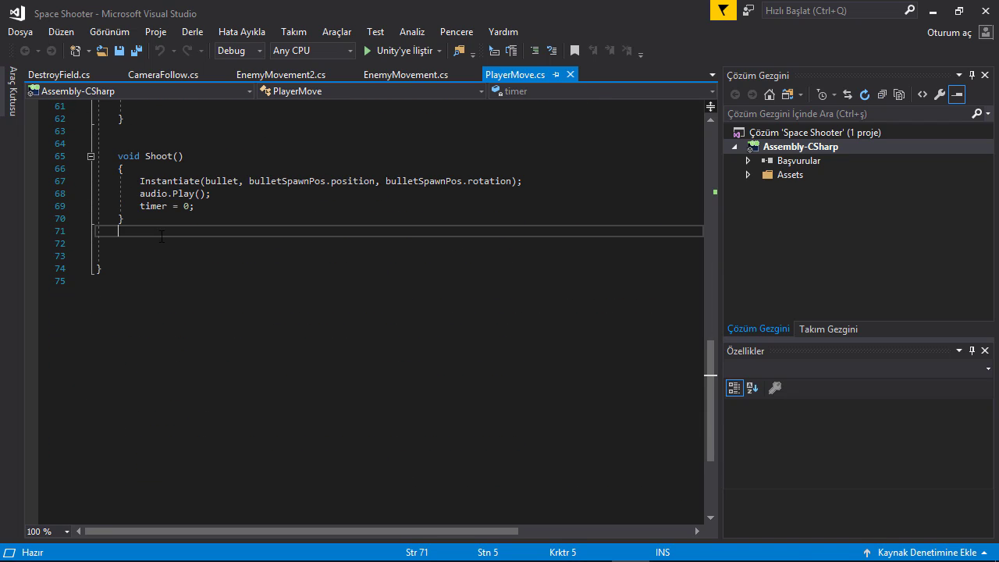
key(Return)
text(vo)
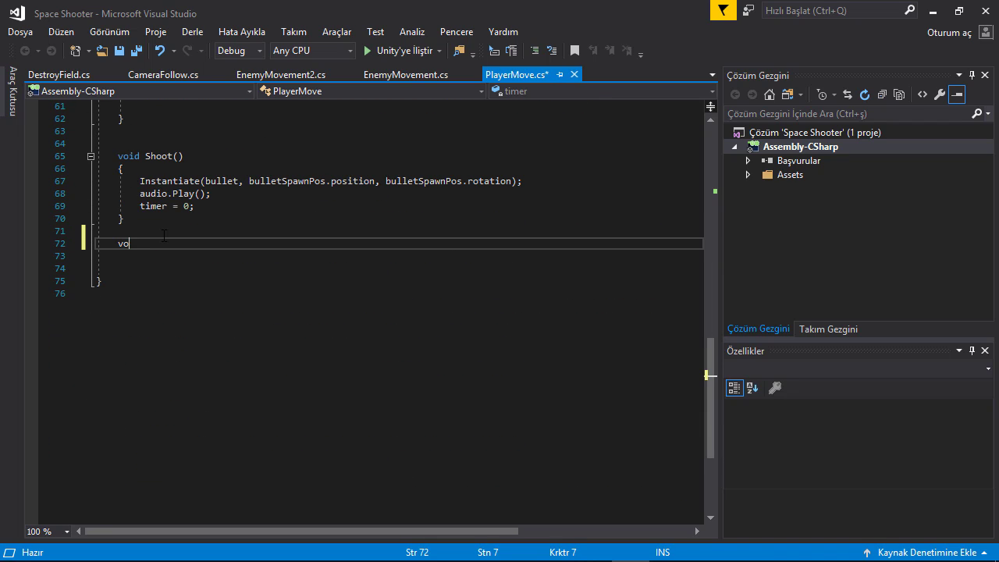
text(id On)
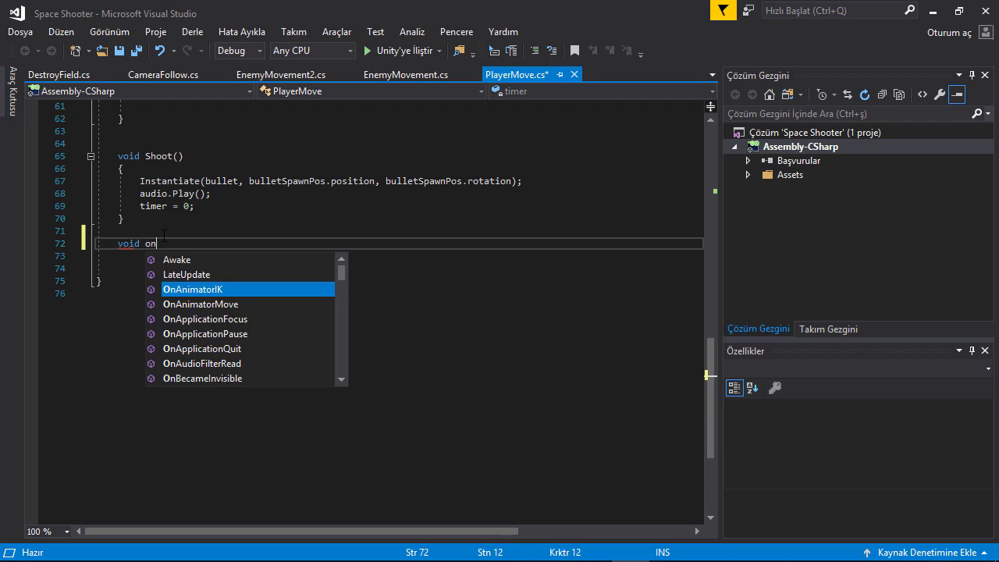
key(BackSpace)
key(BackSpace)
text(OnTrig)
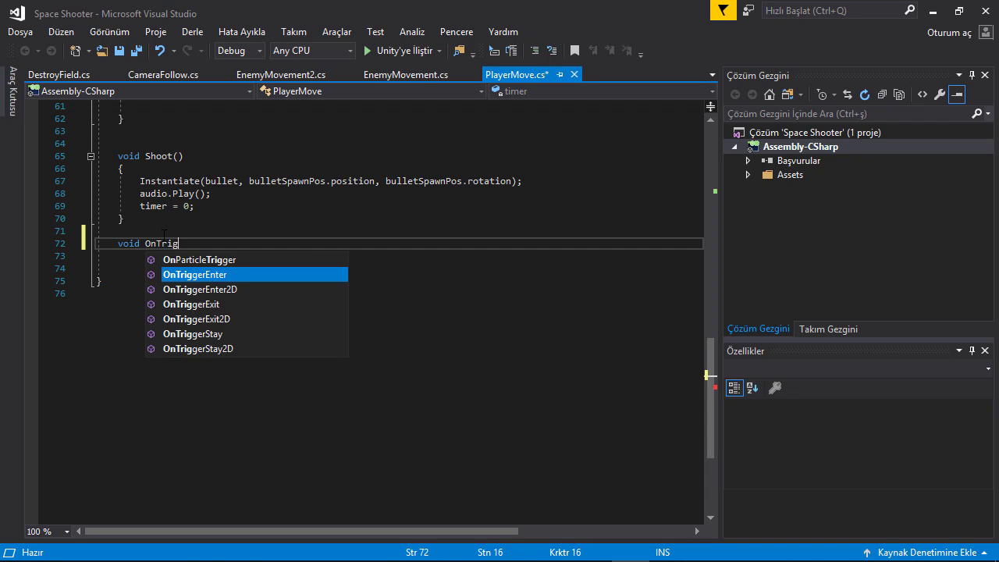
key(Tab)
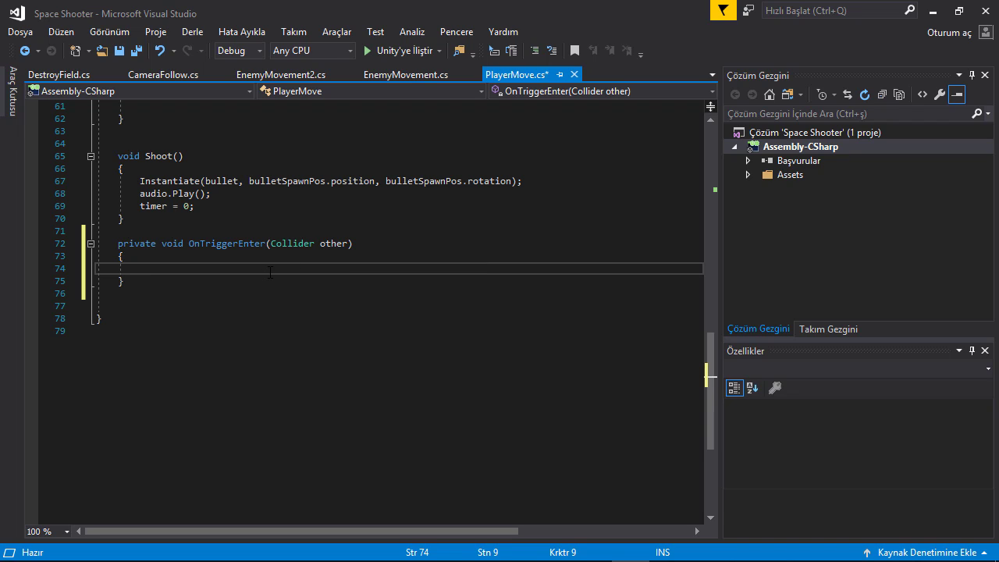
Step: Fill OnTriggerEnter with Destroy(other.gameObject); and Destroy(gameObject);, leaving a blank line above them
text(Dest)
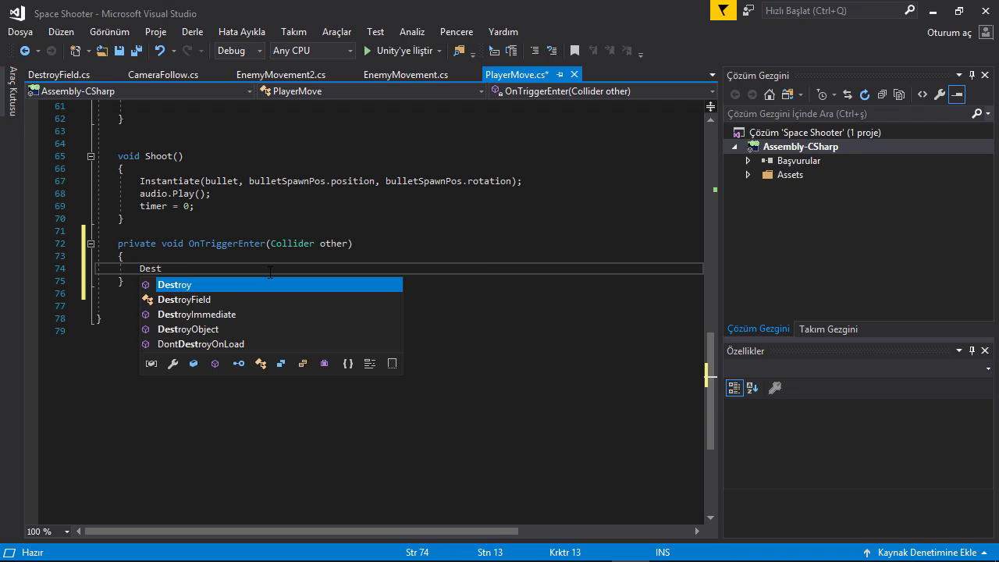
key(Tab)
text(()
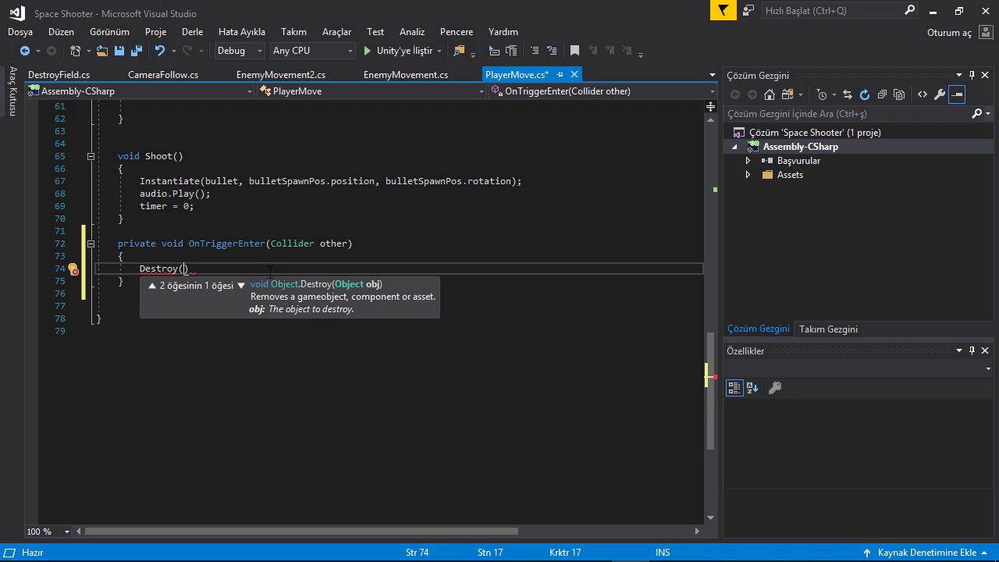
text(oth)
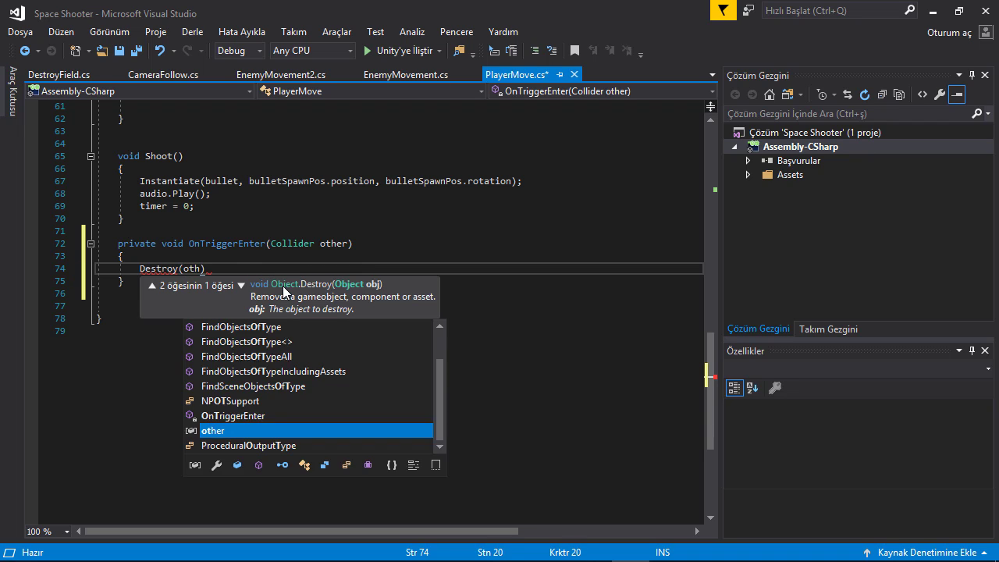
text(er.game)
key(Tab)
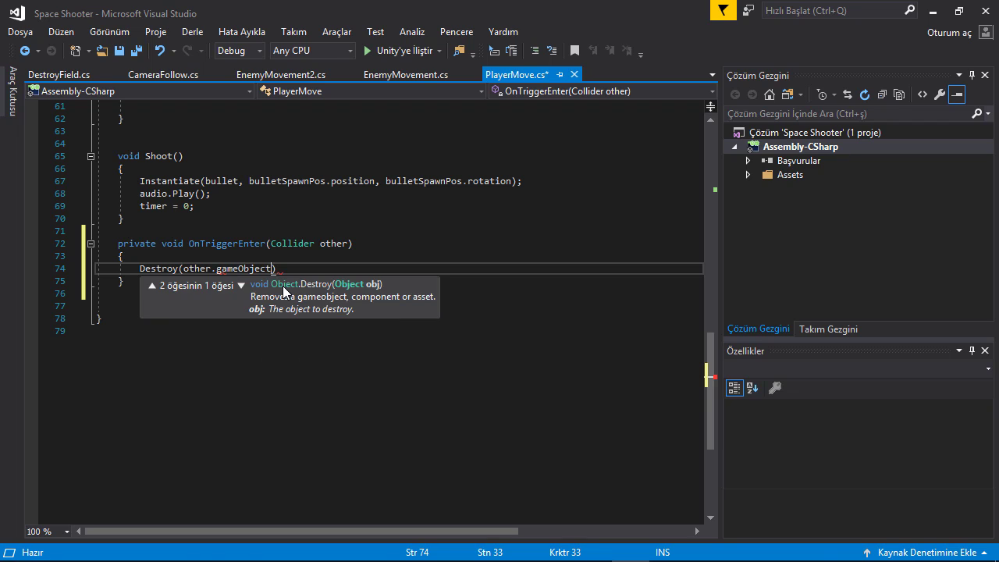
key(End)
text(;)
key(Return)
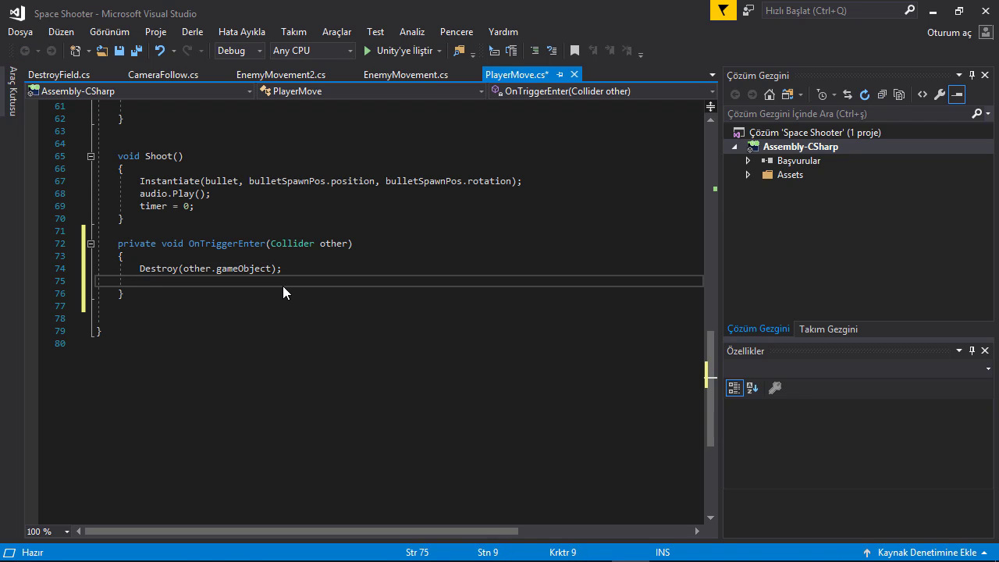
text(Destroy)
text((gameObject))
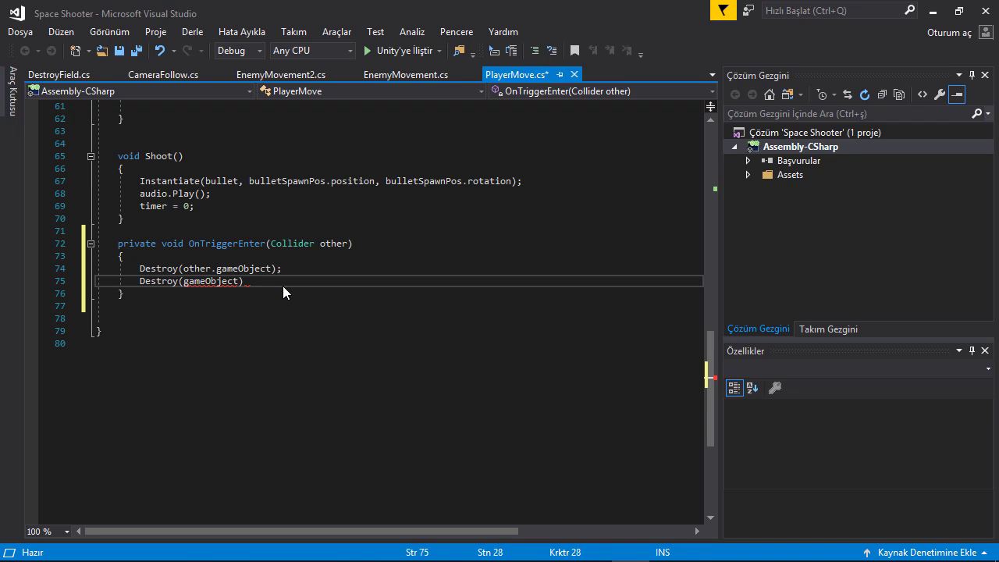
text(;)
key(Up)
key(Home)
key(Return)
key(Return)
key(Up)
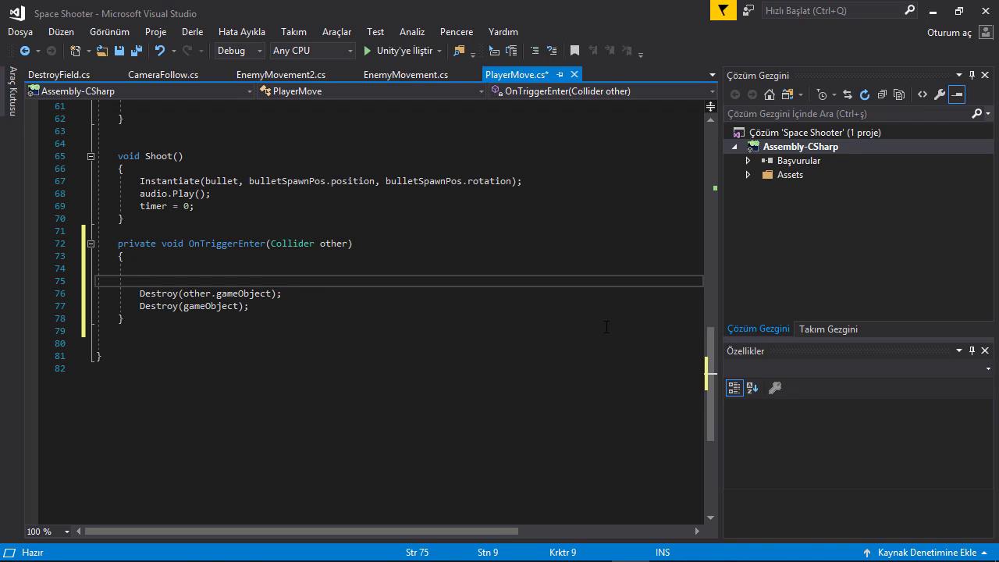
Step: Declare 'public GameObject explosion;' on the empty line below the nextFire field
scroll(545, 363, up, 12)
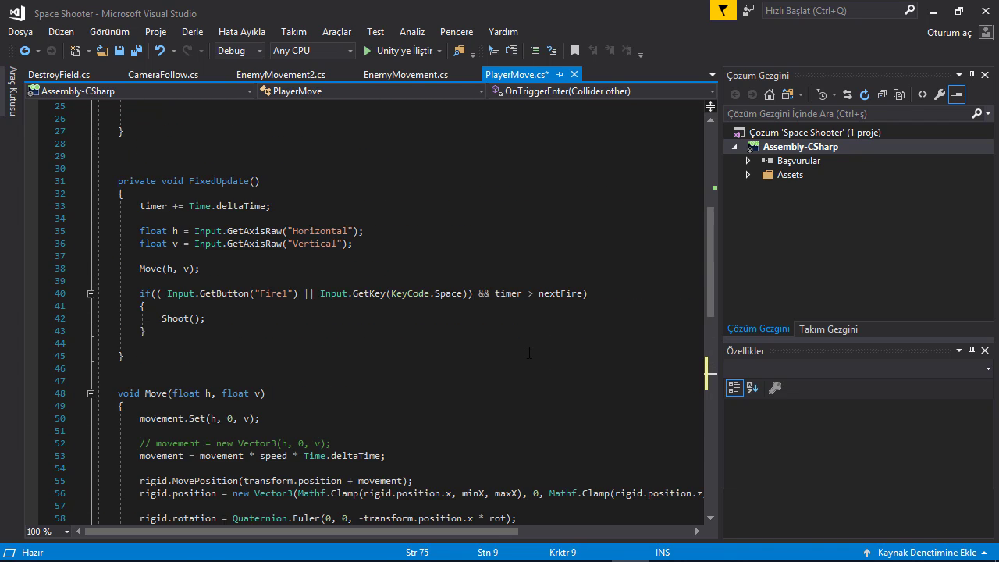
scroll(529, 353, up, 8)
click(142, 268)
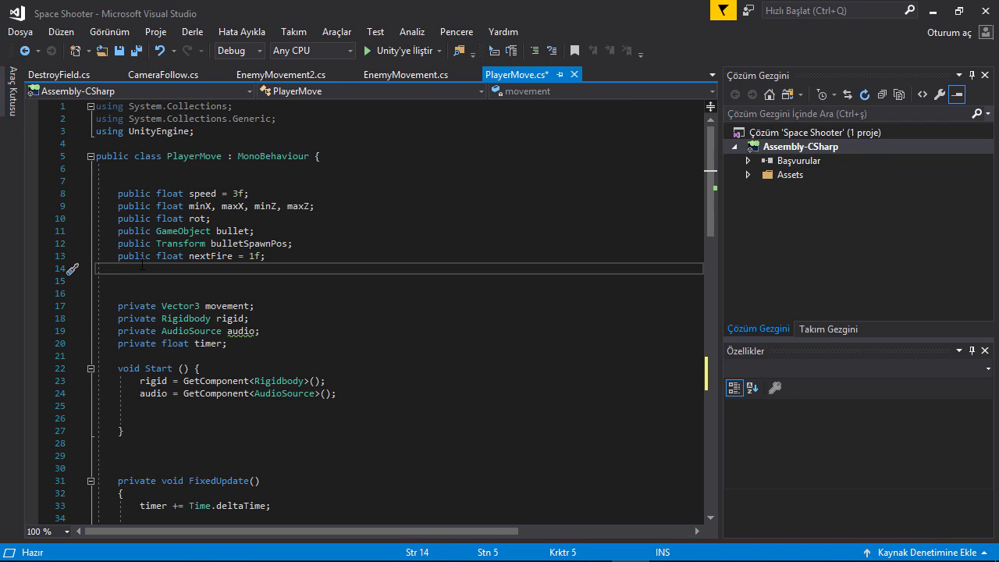
text(public )
text(Game)
key(Tab)
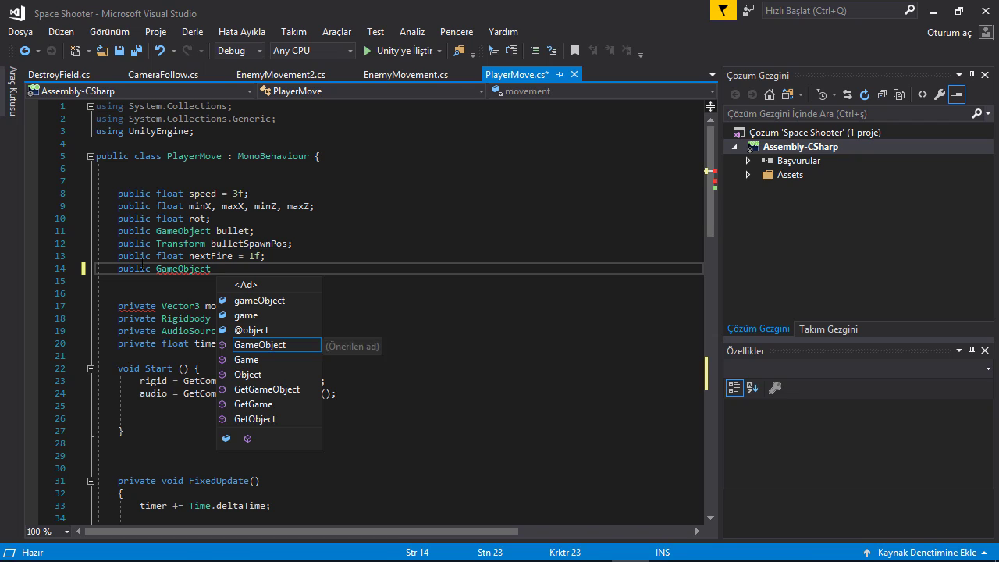
text(explosio)
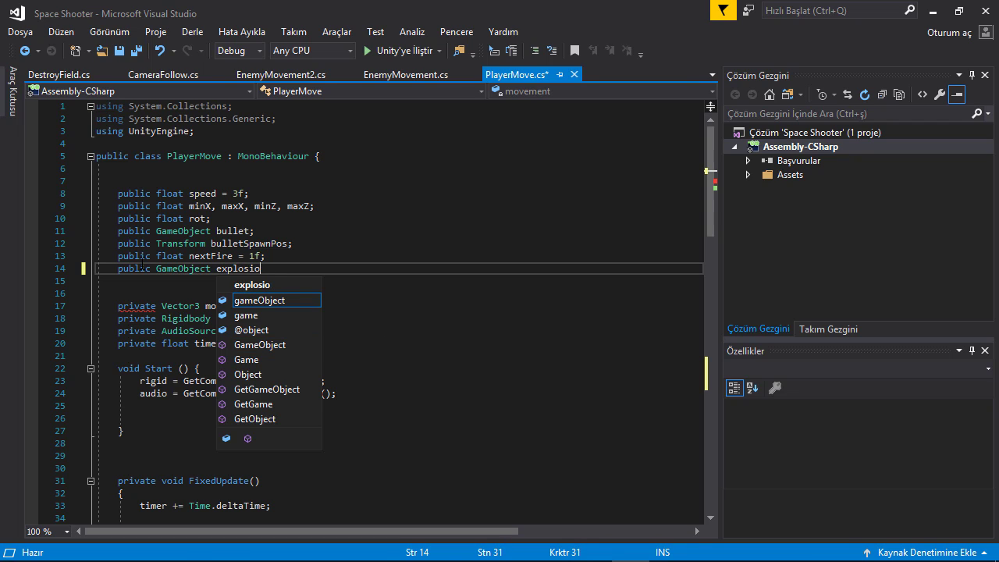
text(n;)
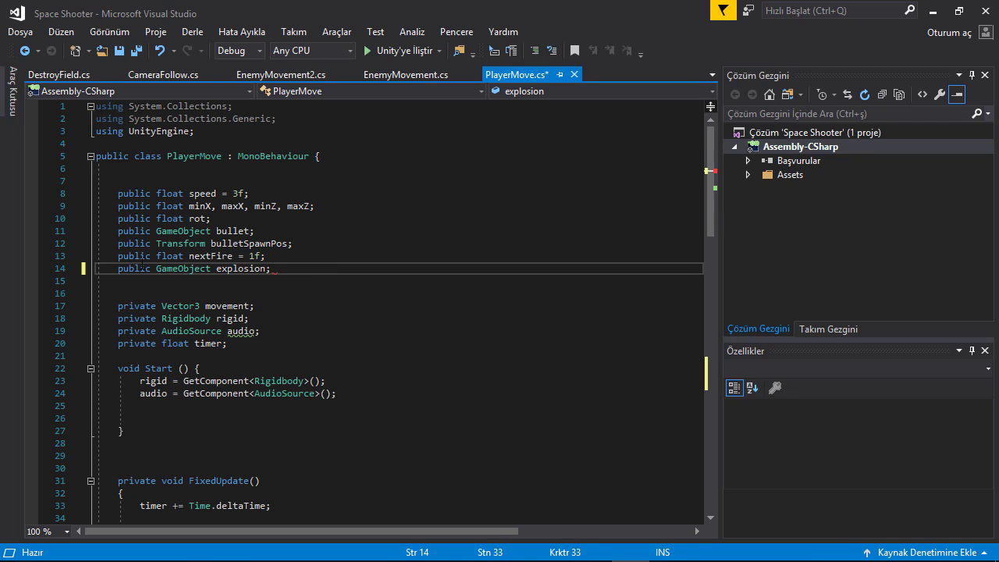
scroll(320, 355, down, 13)
scroll(263, 347, down, 6)
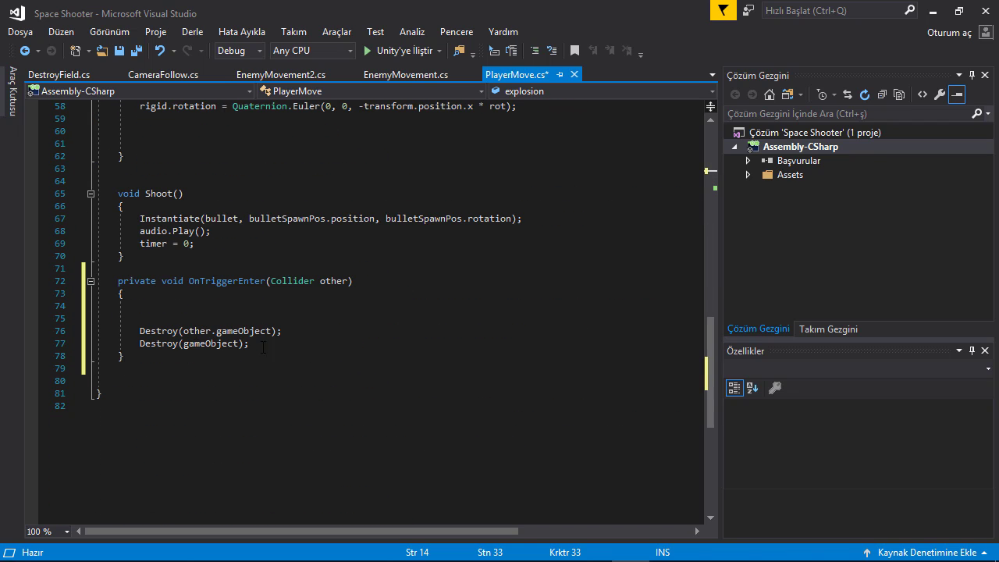
Step: Add Instantiate(explosion, transform.position, transform.rotation); before the Destroy calls and save PlayerMove.cs
click(186, 319)
text(Instan)
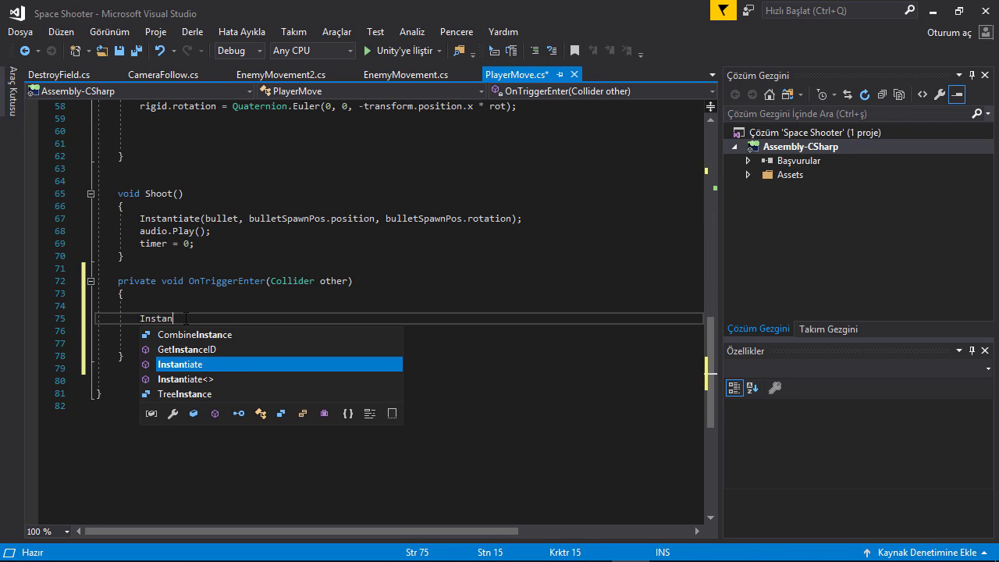
key(Tab)
text((e)
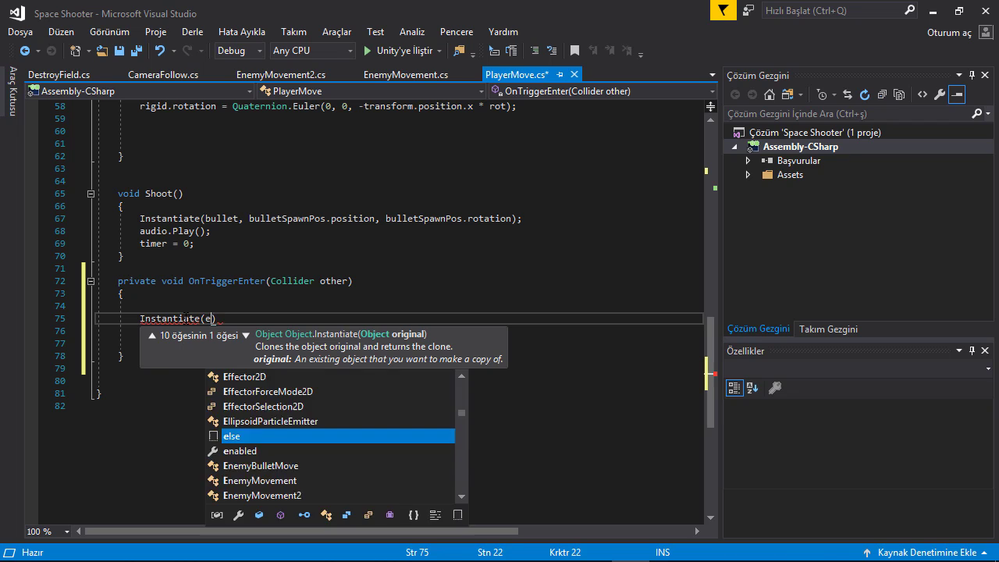
text(xplop)
key(Tab)
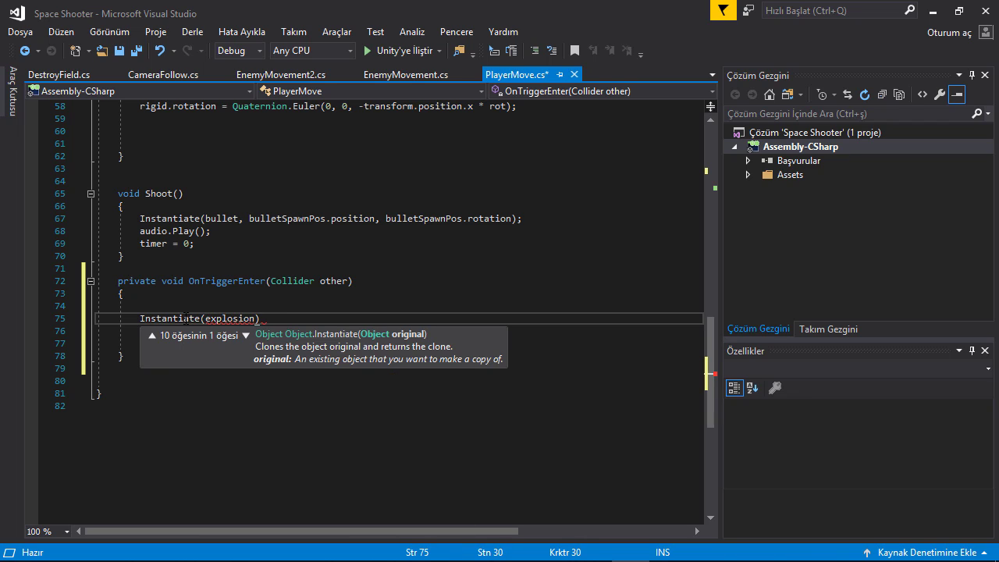
text(,)
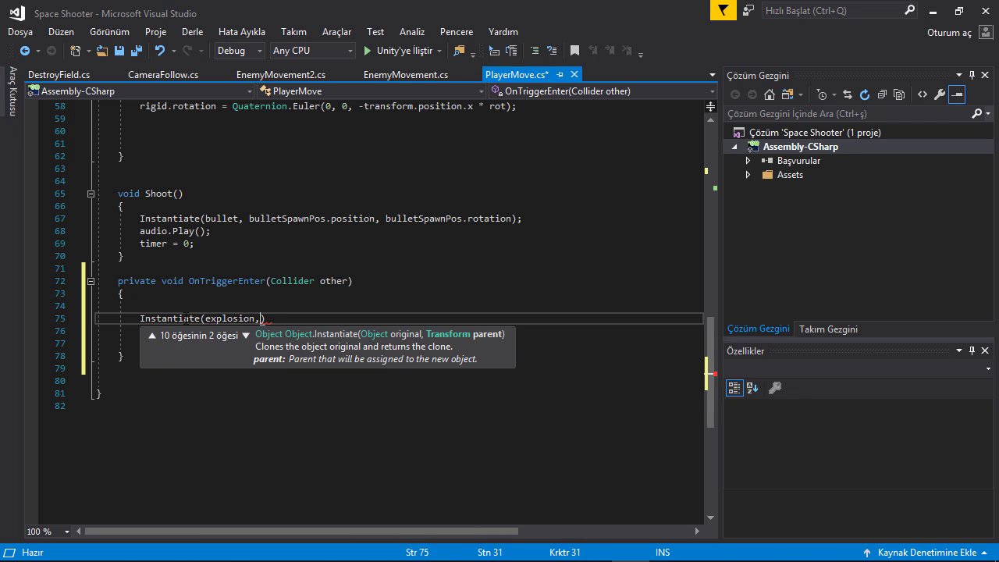
text(tran)
key(Tab)
text(.)
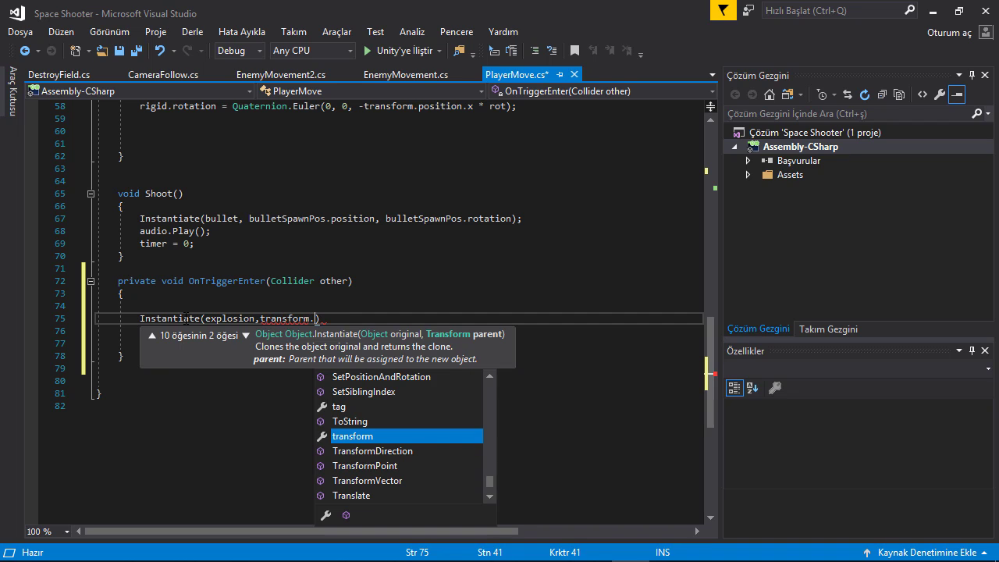
text(po)
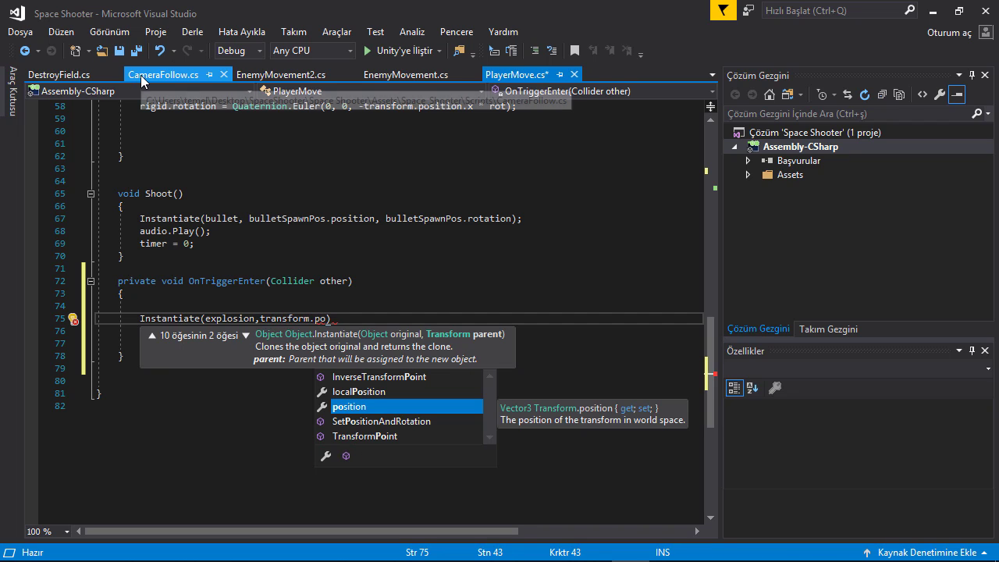
key(Tab)
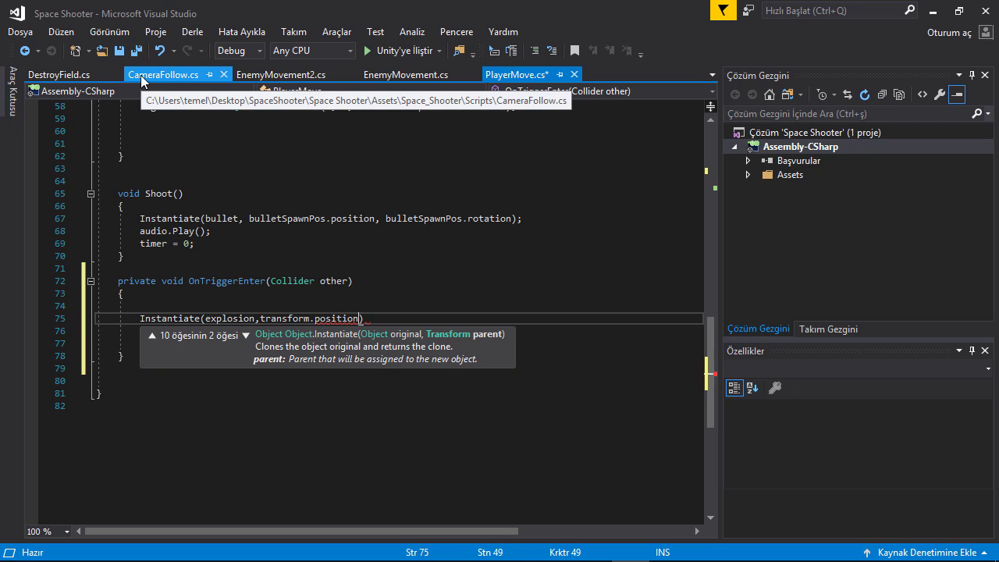
text(,tr)
key(Tab)
text(.)
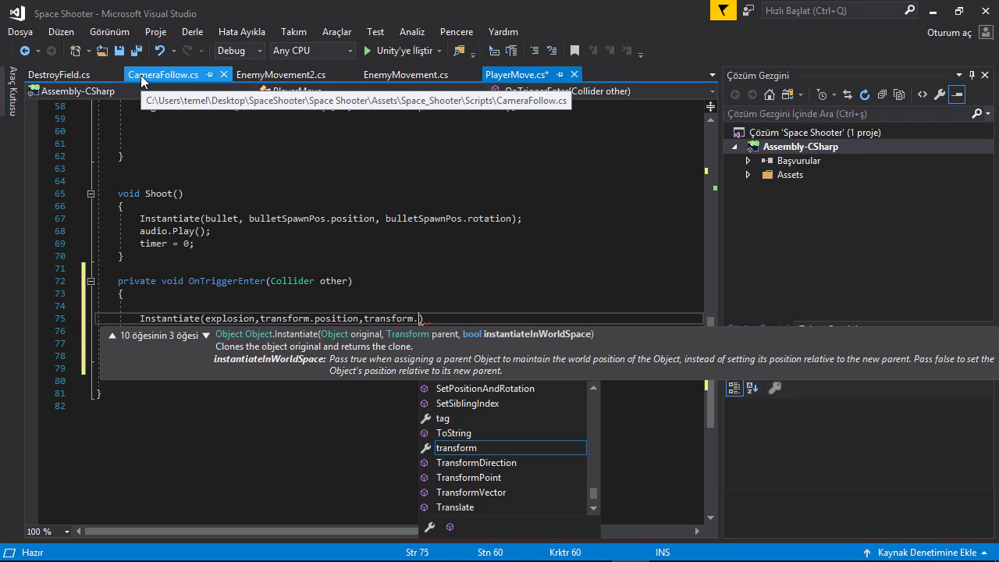
text(rot)
key(Tab)
text())
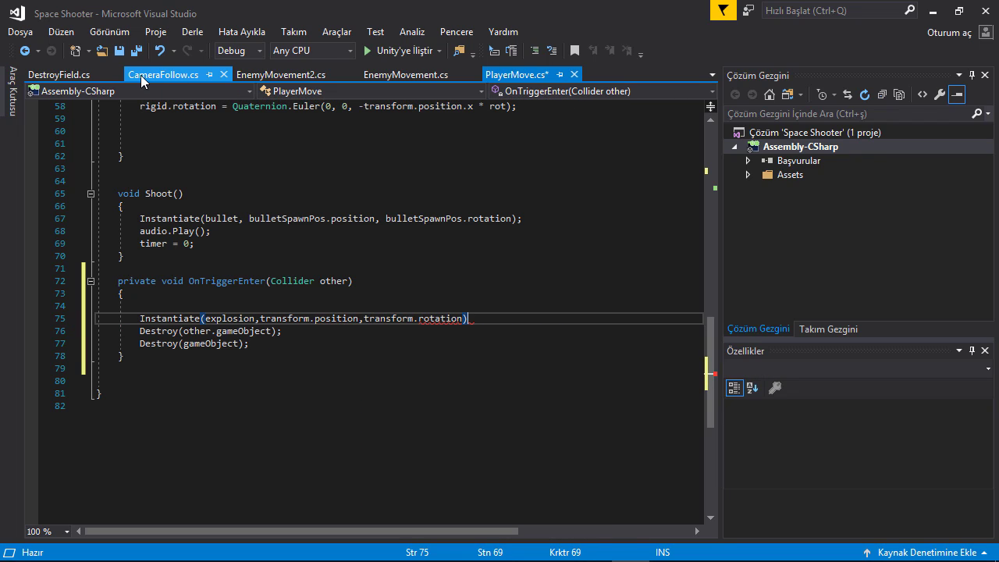
text(;)
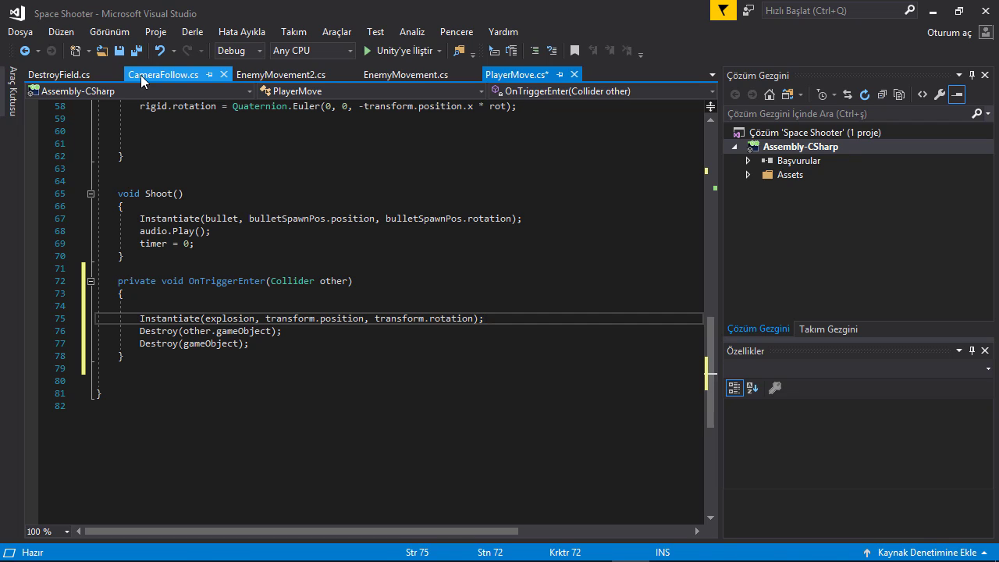
key(ctrl+s)
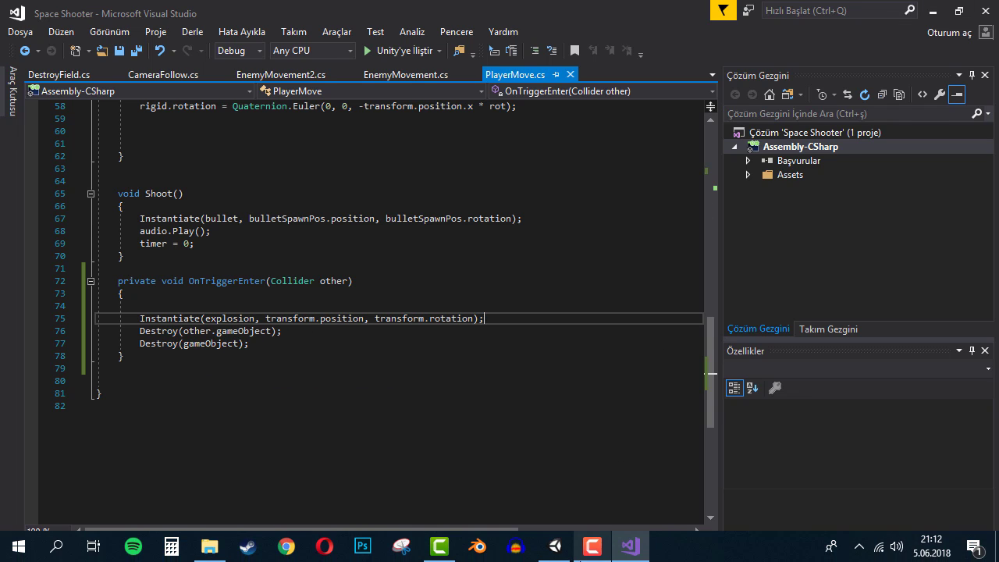
Step: In Unity, drag explosion_ship from Effects into the Player Move Explosion slot and start Play mode
click(571, 557)
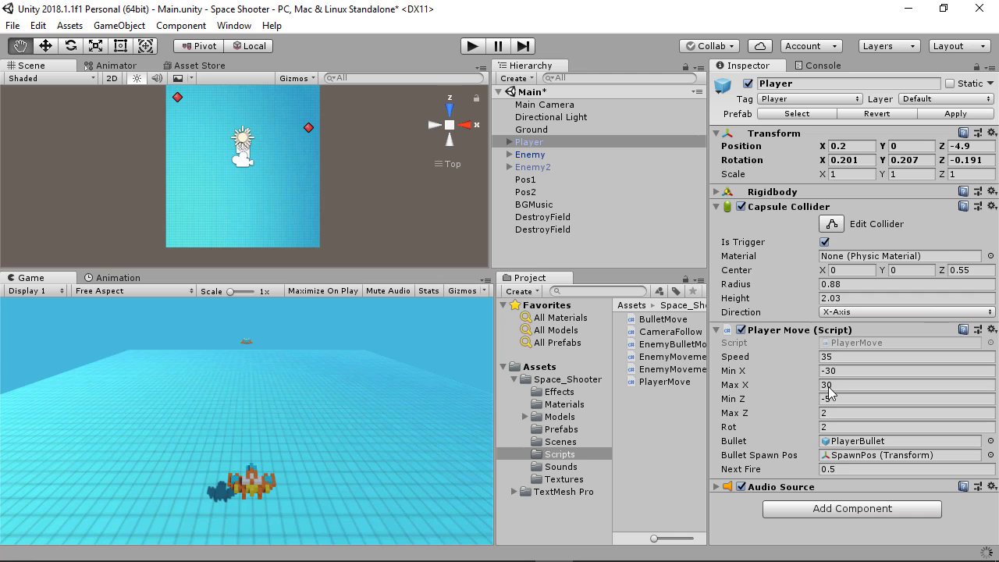
click(559, 392)
mouse_move(667, 319)
mouse_down()
mouse_move(851, 487)
mouse_move(659, 327)
mouse_up()
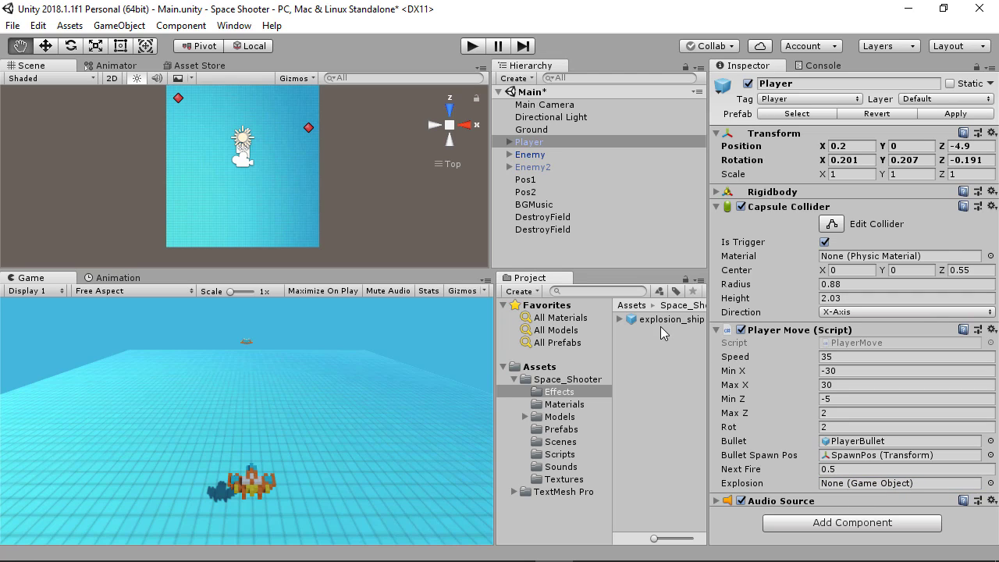
click(661, 320)
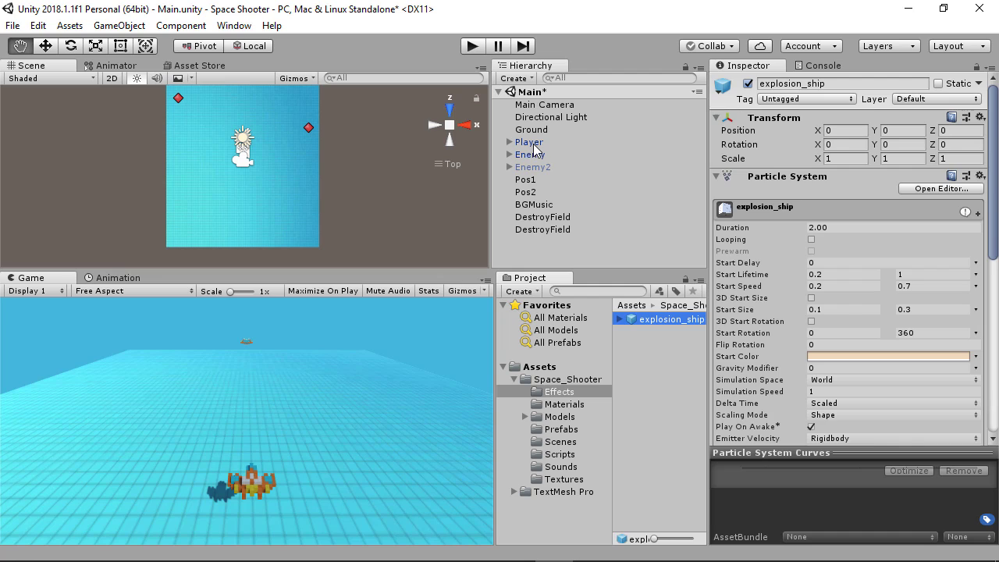
click(534, 147)
drag(663, 320, 853, 483)
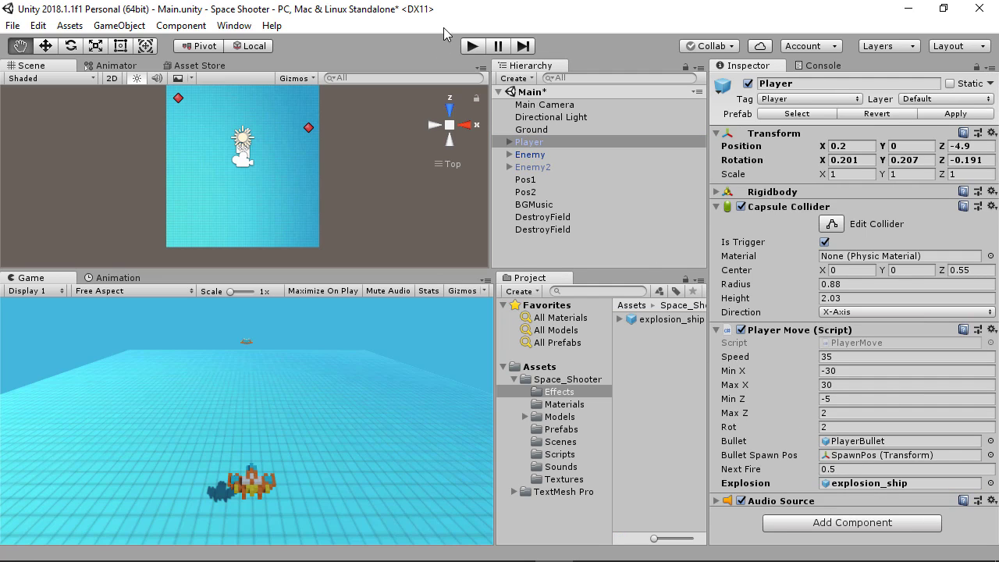
click(476, 45)
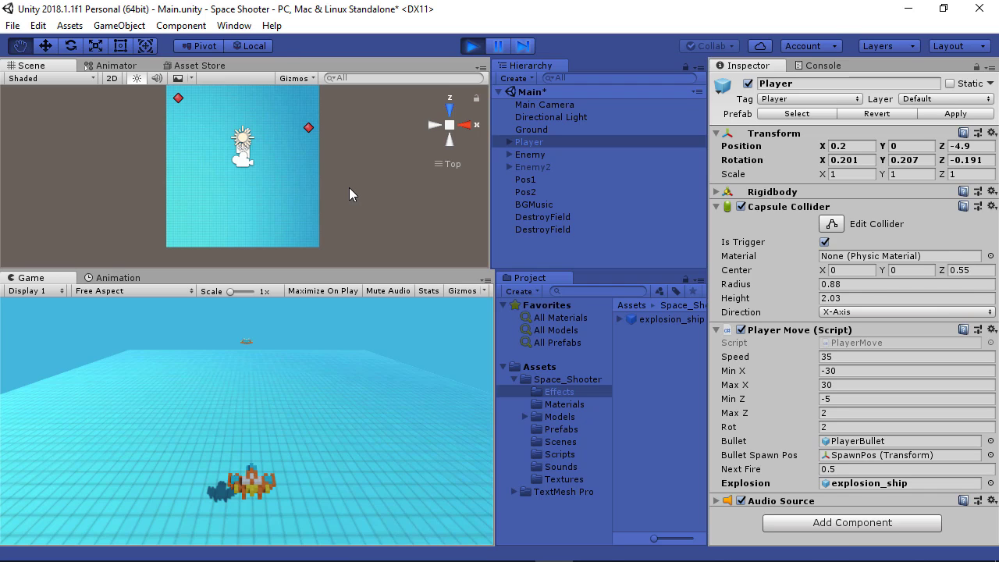
Step: Steer the player ship left until it collides and explodes, then stop the test run
key(Left)
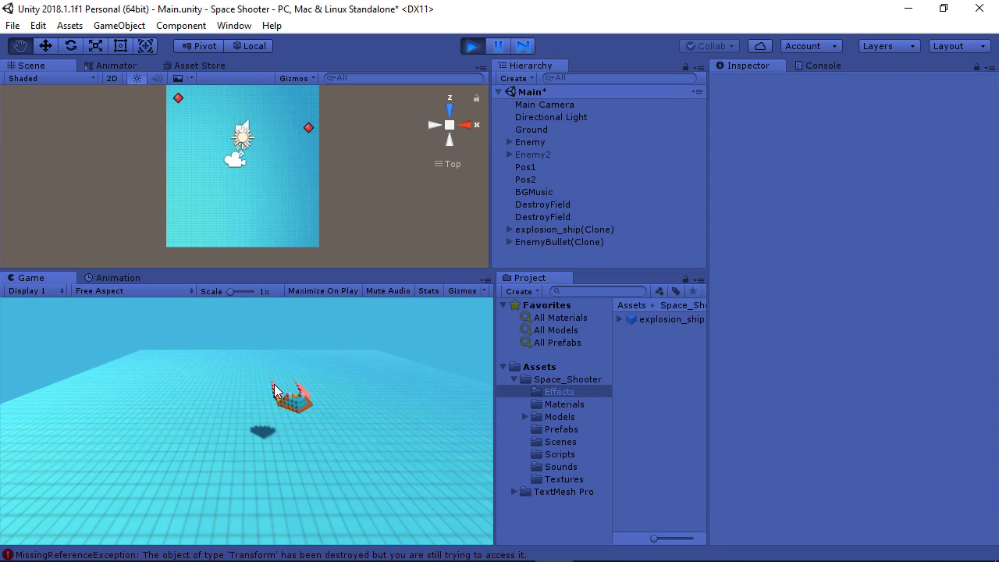
click(472, 46)
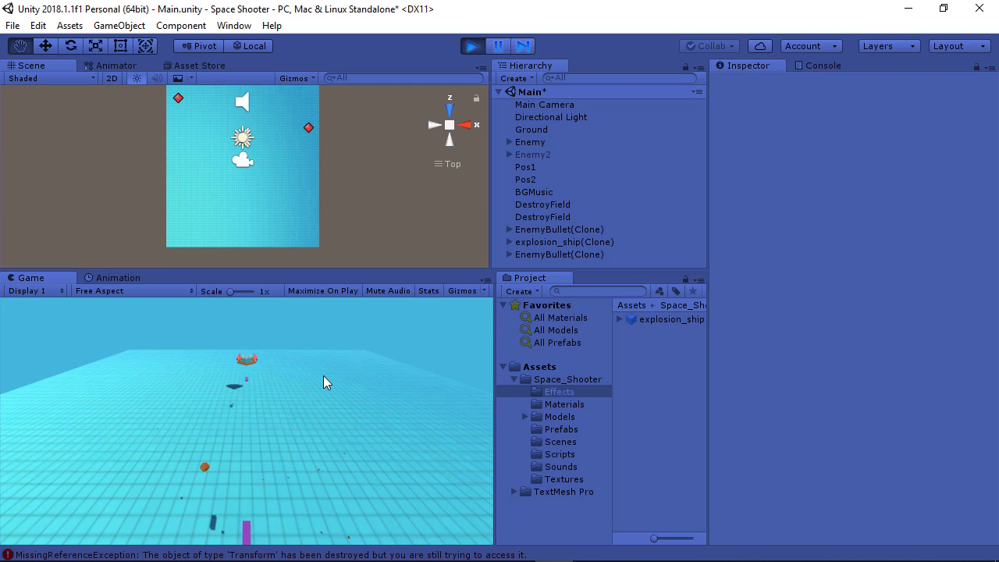
Step: Stop the run and inspect Main Camera, Directional Light, Player, Enemy, Enemy2, Pos1 and DestroyField
click(478, 47)
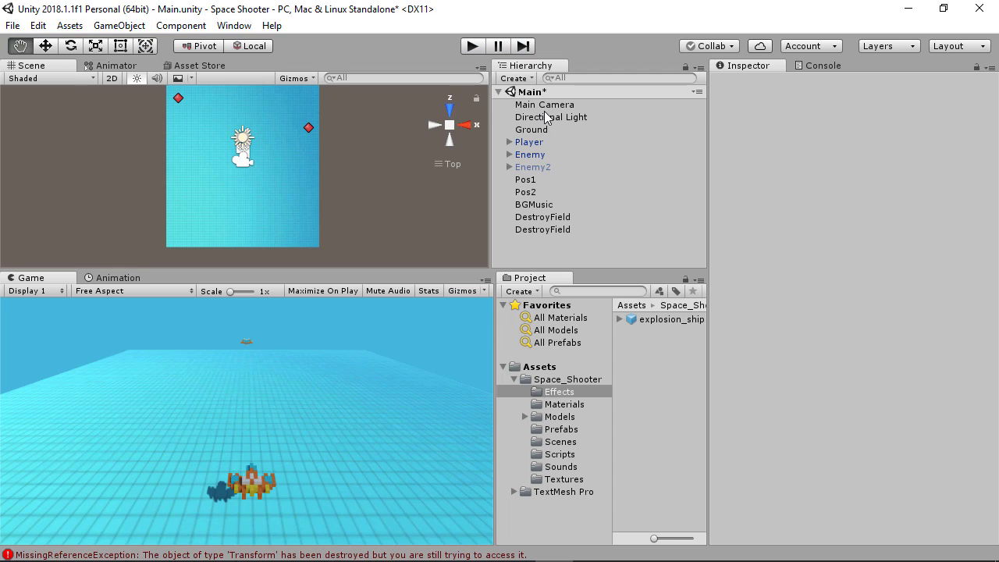
click(545, 109)
click(543, 119)
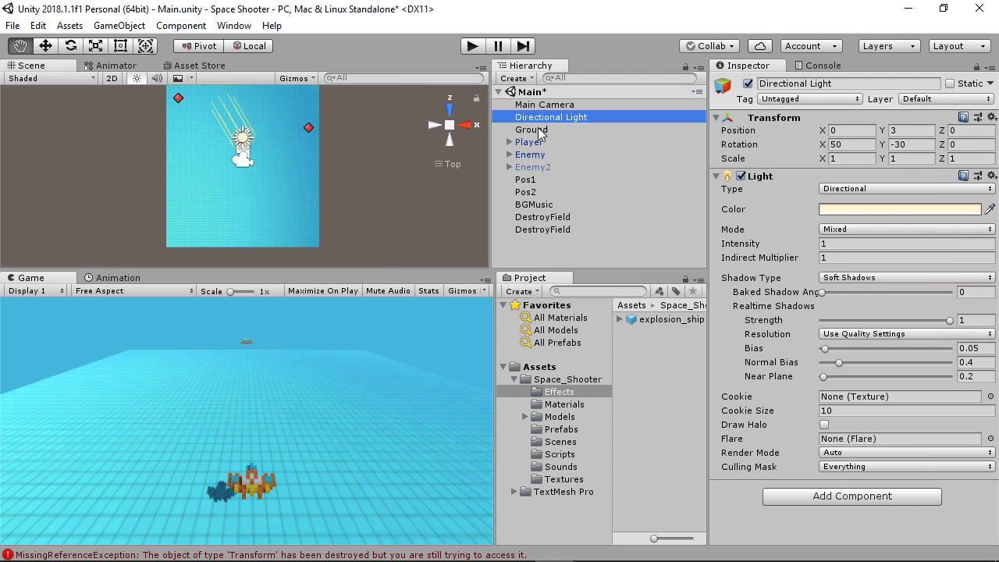
click(533, 142)
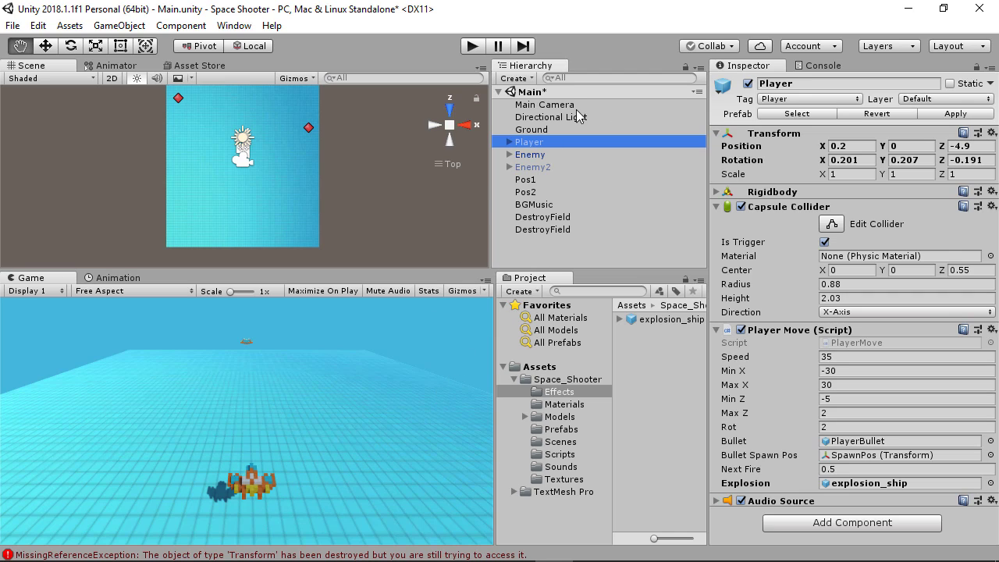
click(545, 155)
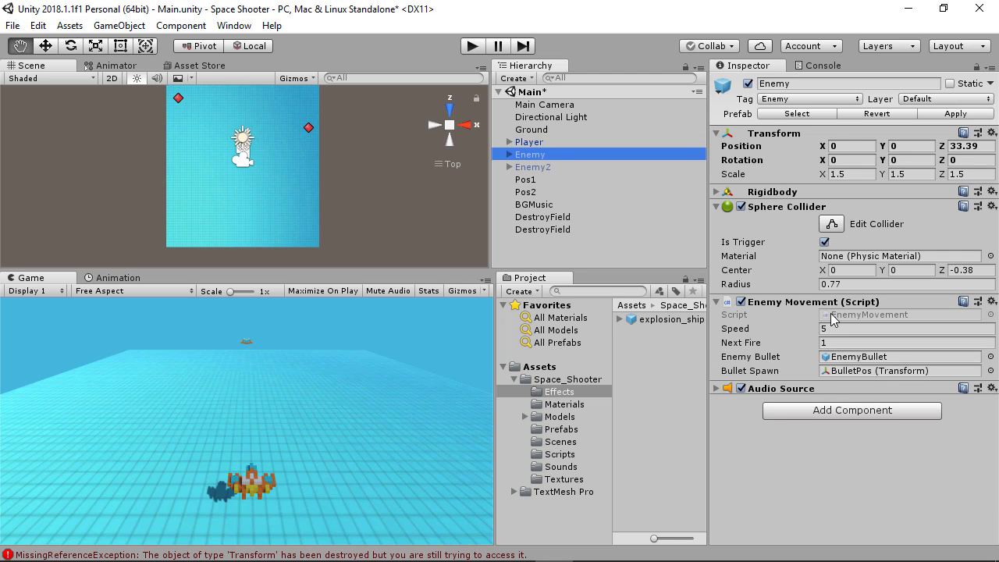
click(540, 168)
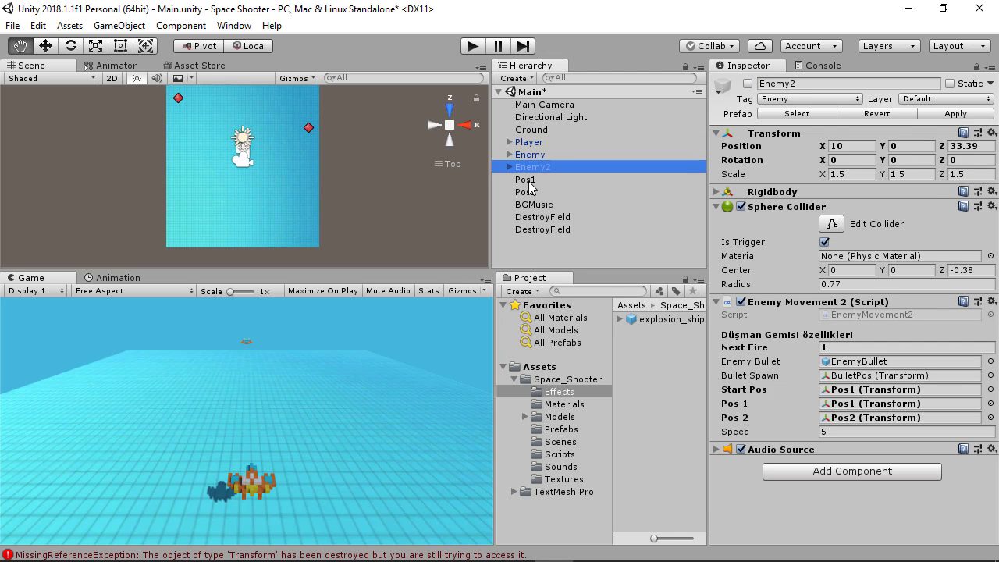
click(531, 182)
click(544, 218)
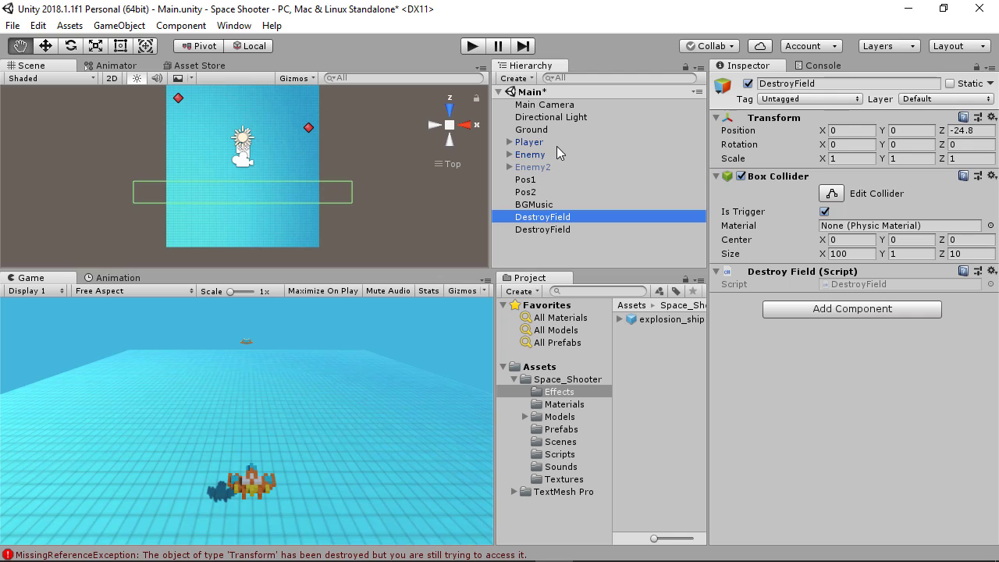
Step: On Main Camera, expand Camera Follow (Player target, Speed 10) and collapse the Camera component
click(546, 106)
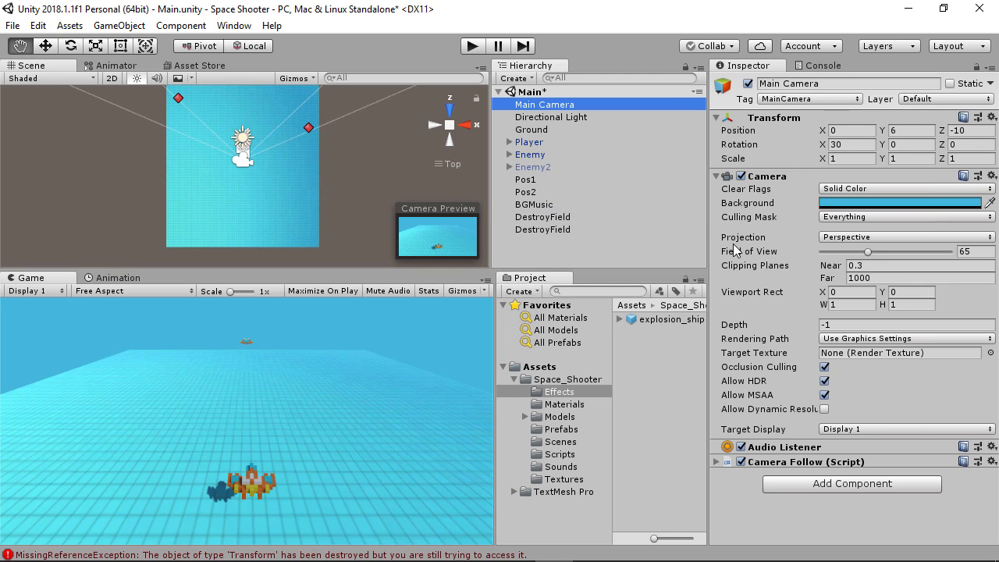
click(715, 462)
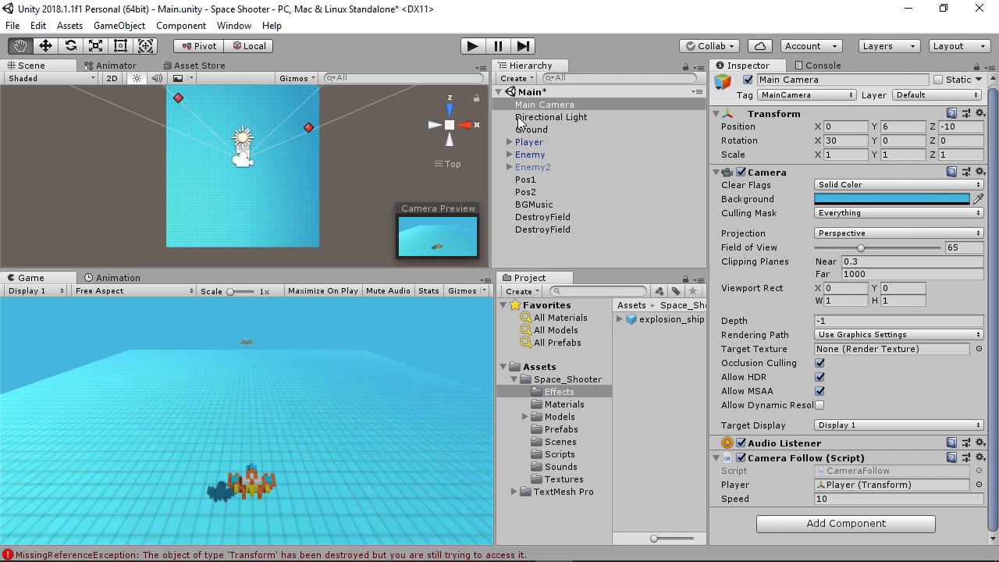
click(717, 173)
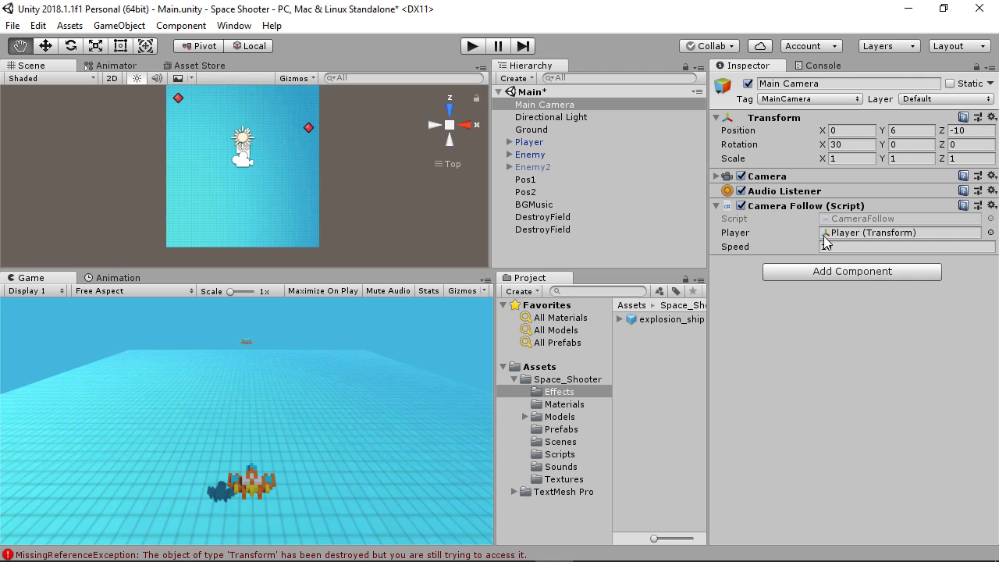
click(741, 206)
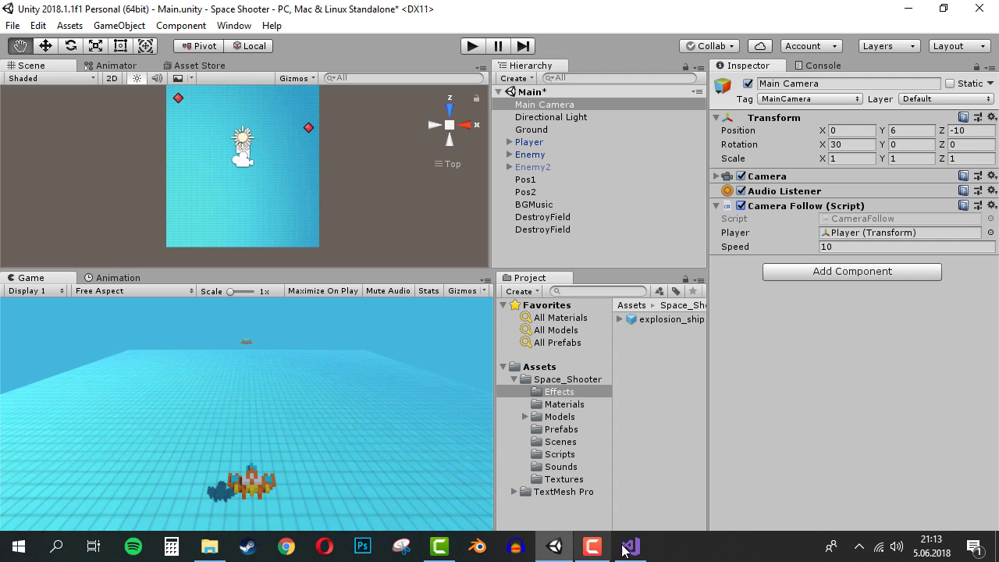
click(639, 548)
Step: Add 'private CameraFollow cam;' on line 16 of PlayerMove.cs, below the public fields
scroll(539, 332, up, 2)
scroll(538, 332, up, 6)
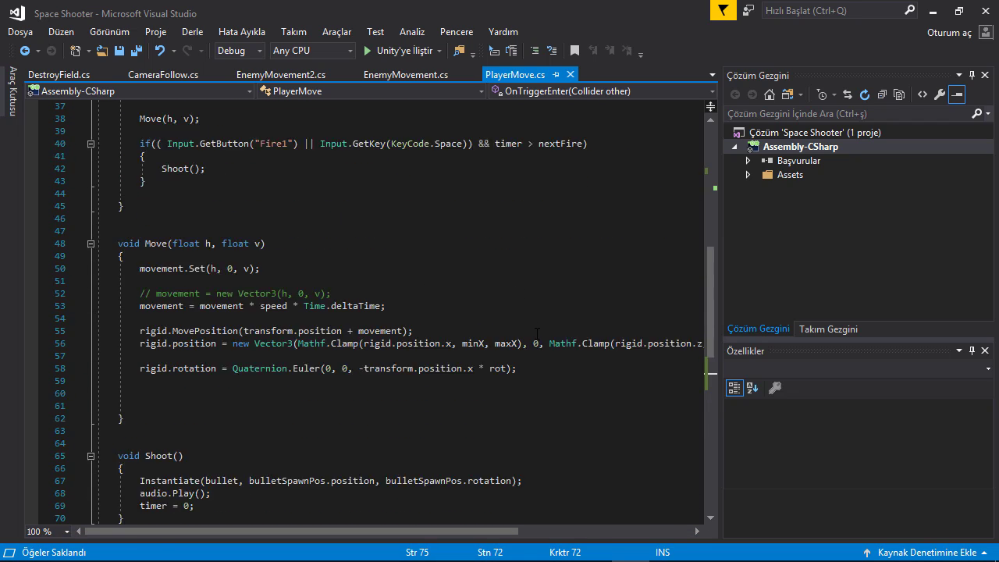
scroll(542, 332, down, 12)
scroll(542, 332, up, 11)
scroll(547, 332, up, 10)
scroll(554, 331, up, 3)
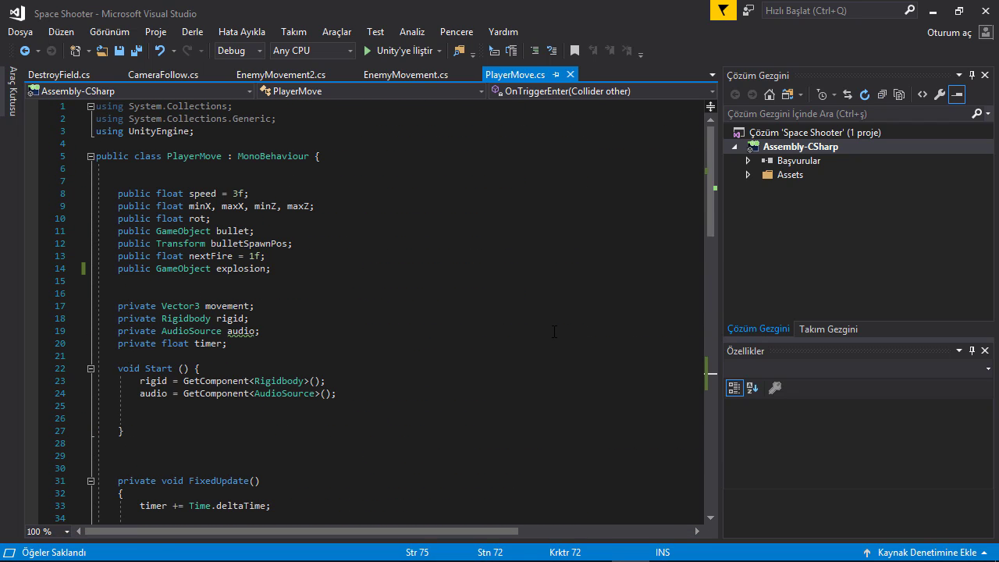
click(213, 281)
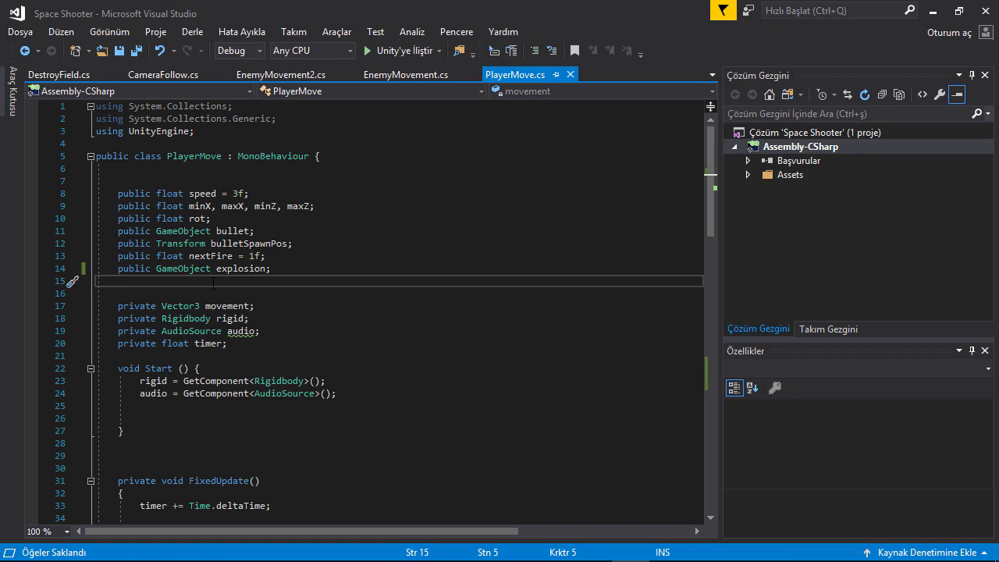
key(Down)
text(private )
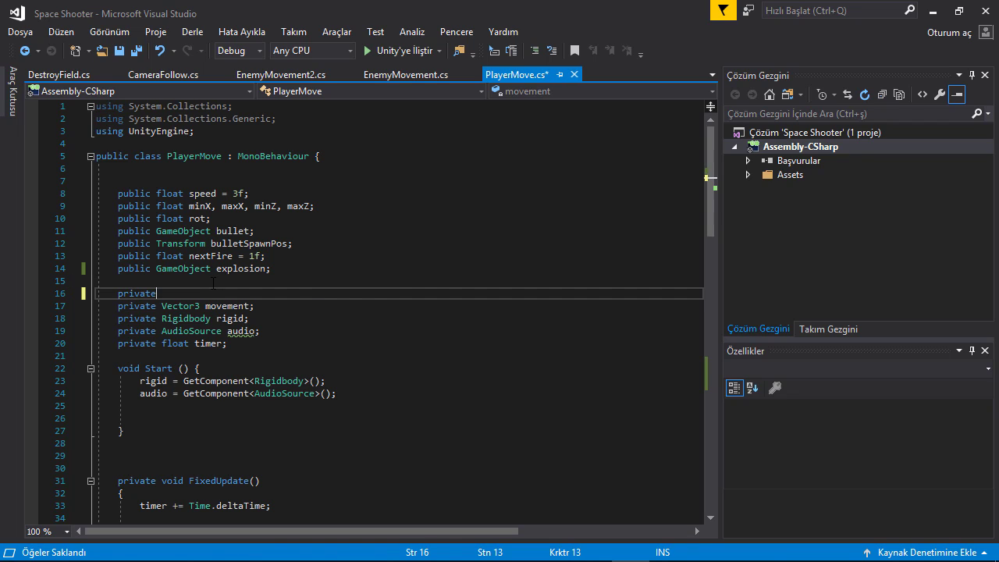
text(Camer)
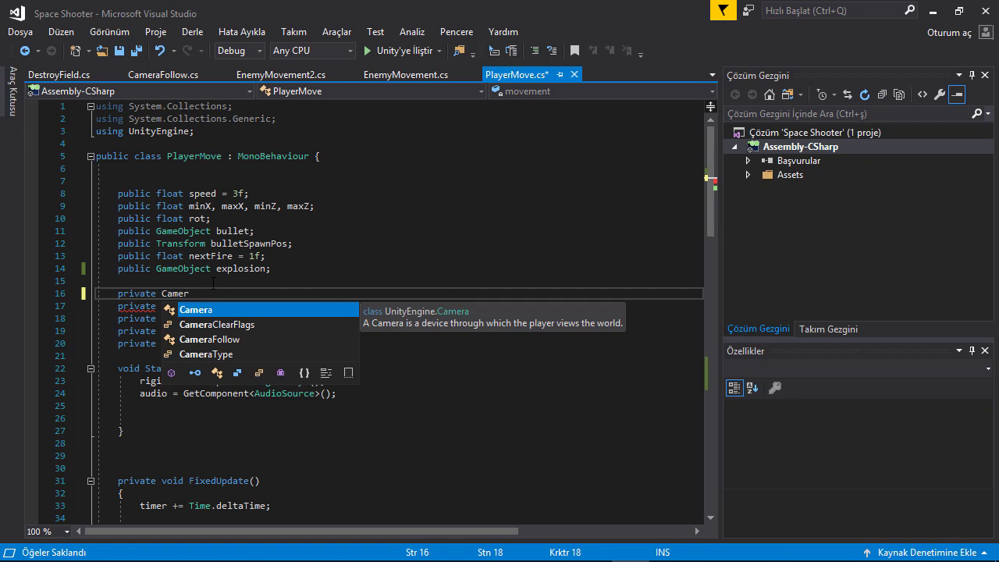
key(Down)
key(Down)
key(Tab)
text(cam)
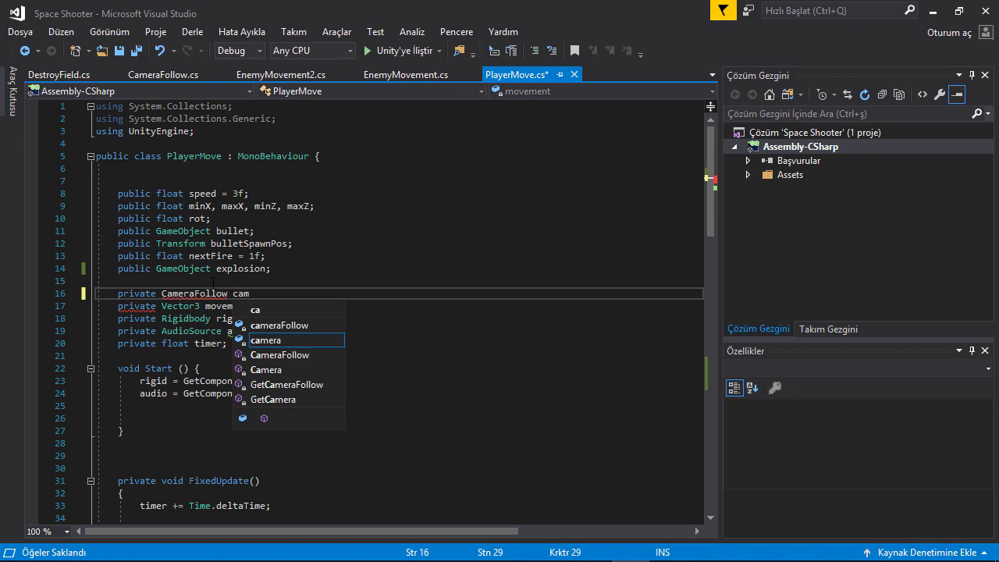
key(Escape)
text(;)
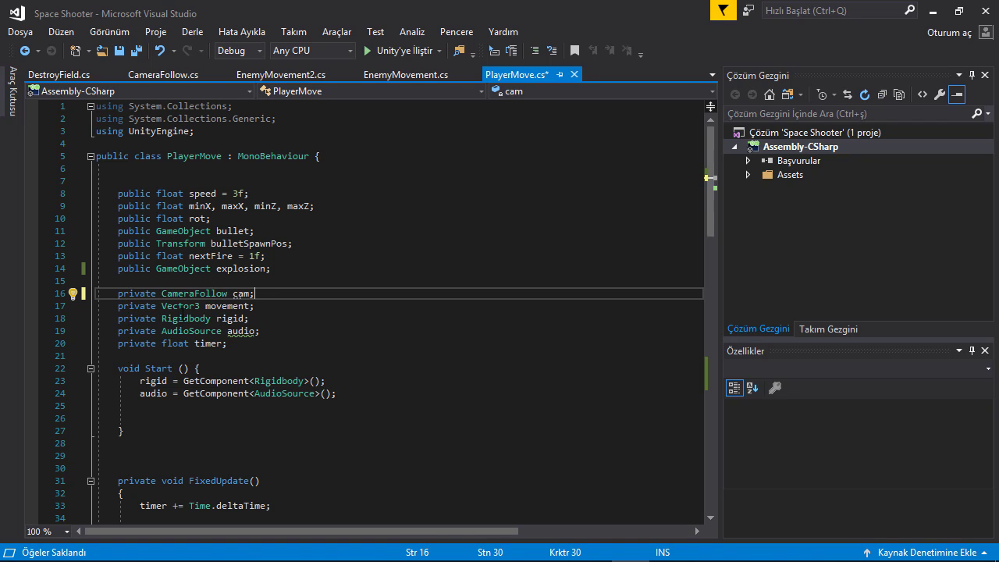
Step: Glance at the Unity editor, then return to PlayerMove.cs in Visual Studio
click(944, 9)
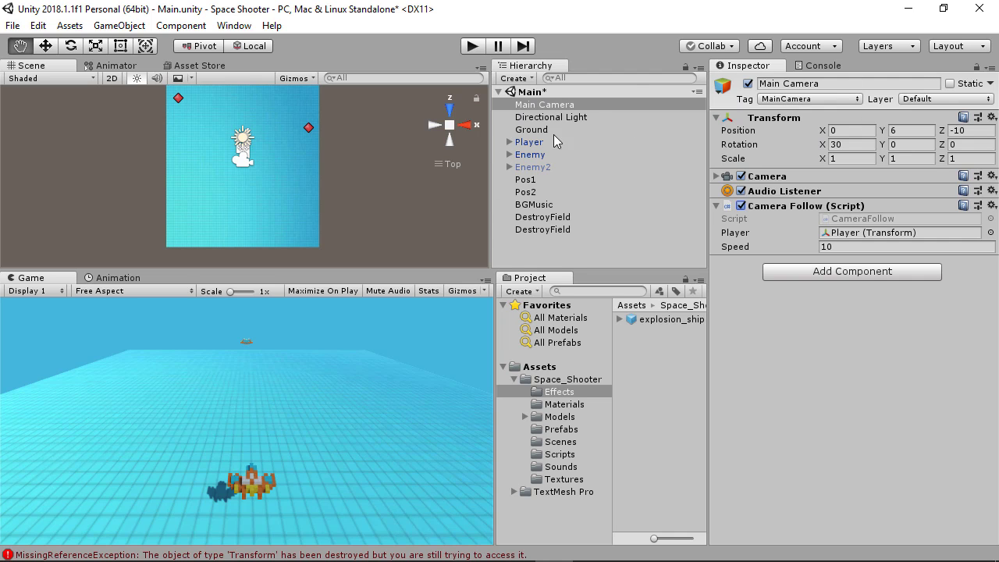
click(908, 7)
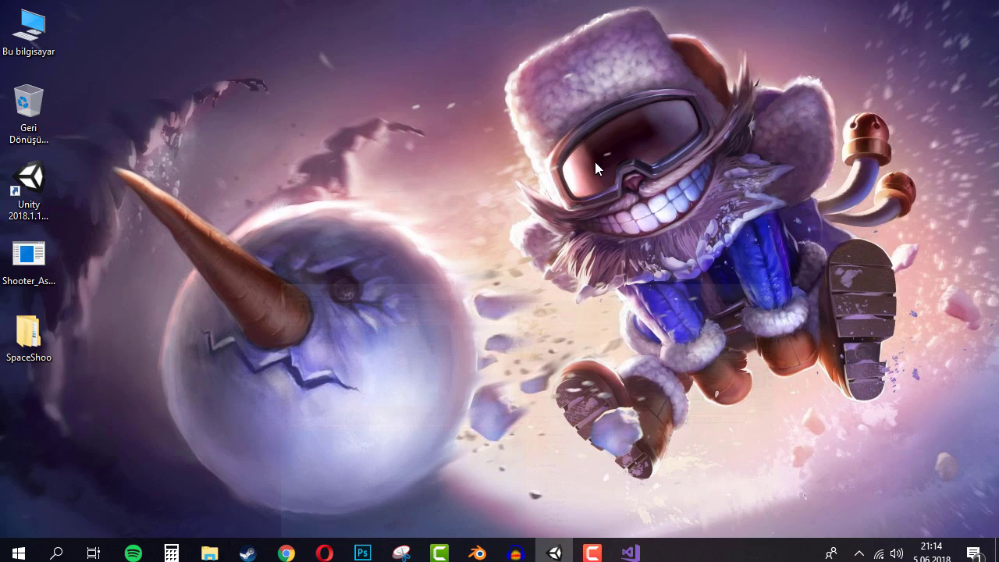
click(630, 552)
Step: In Start(), begin the line cam = GameObject.FindGameObjectWithTag("MainCamera")
scroll(386, 360, down, 7)
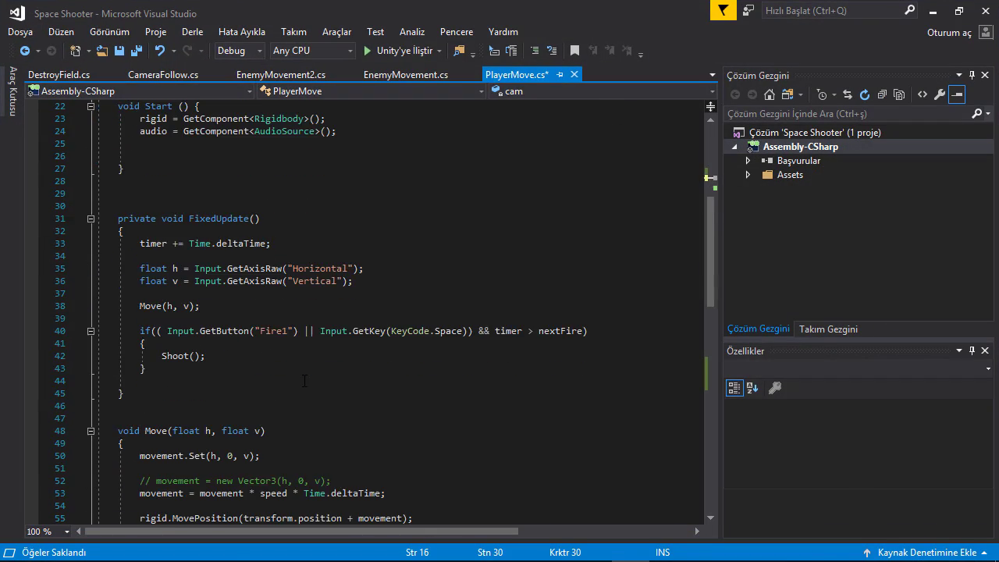
scroll(312, 351, up, 1)
scroll(220, 337, up, 5)
click(236, 368)
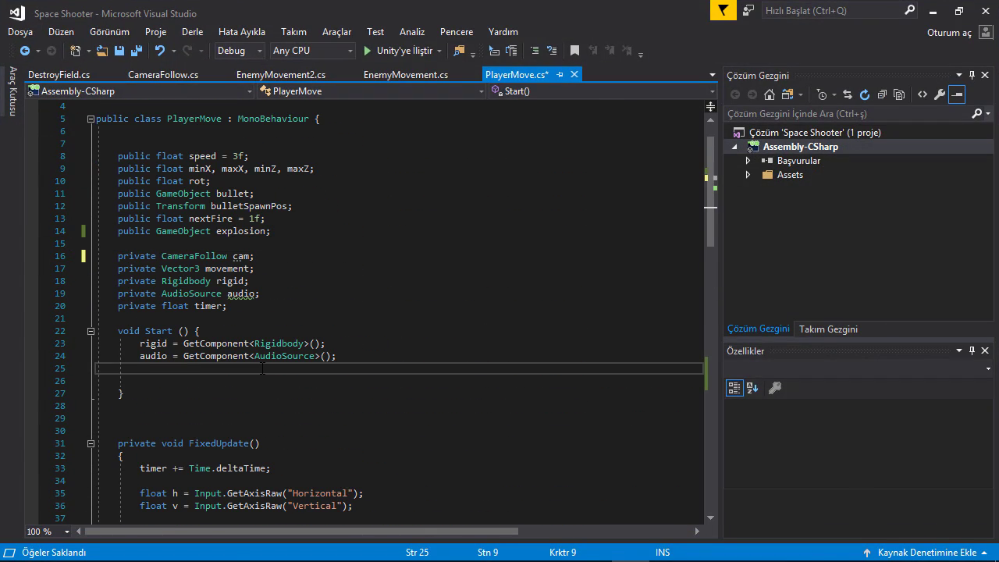
text(cam)
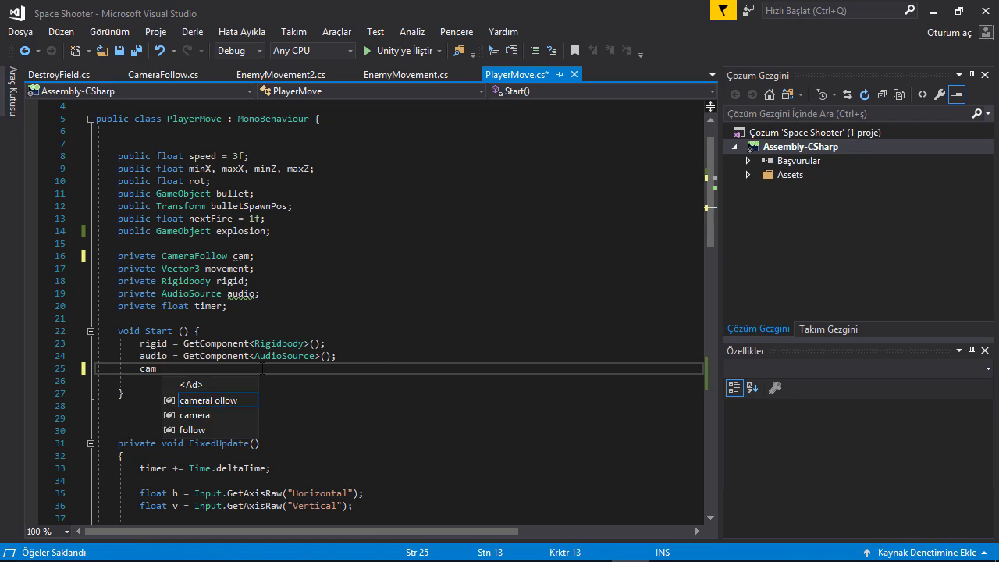
text( = G)
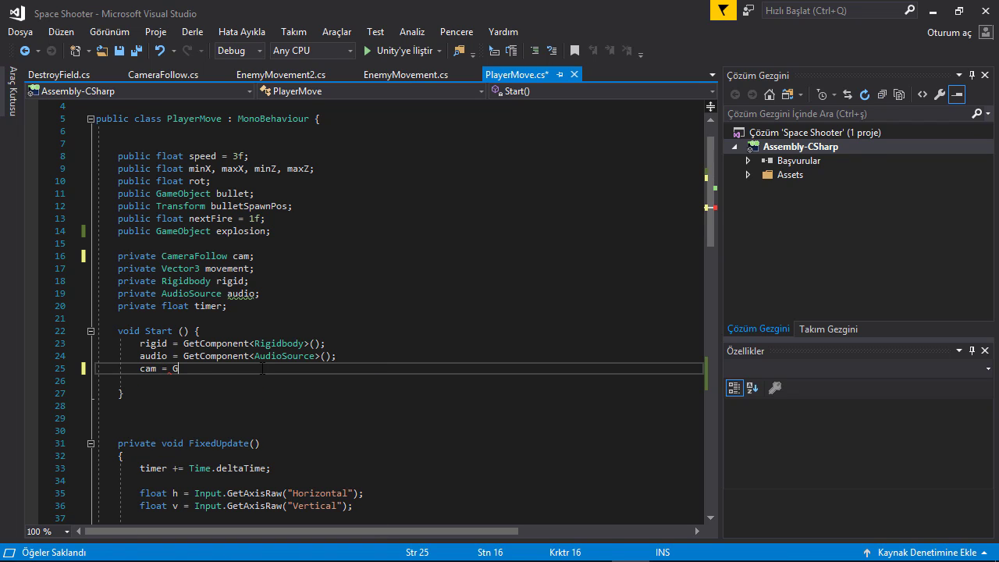
text(ameObject.Fi)
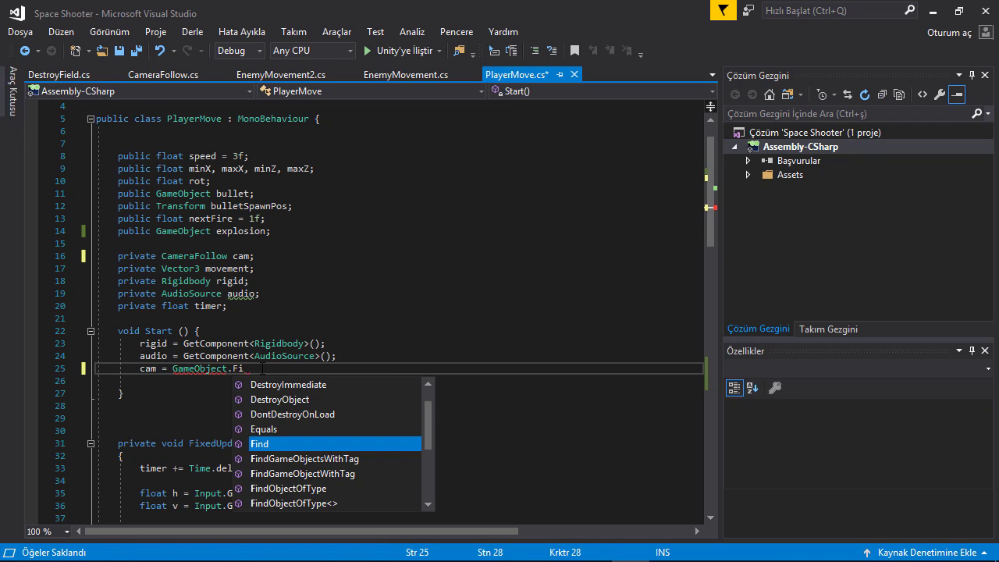
text(nd)
key(Down)
key(Down)
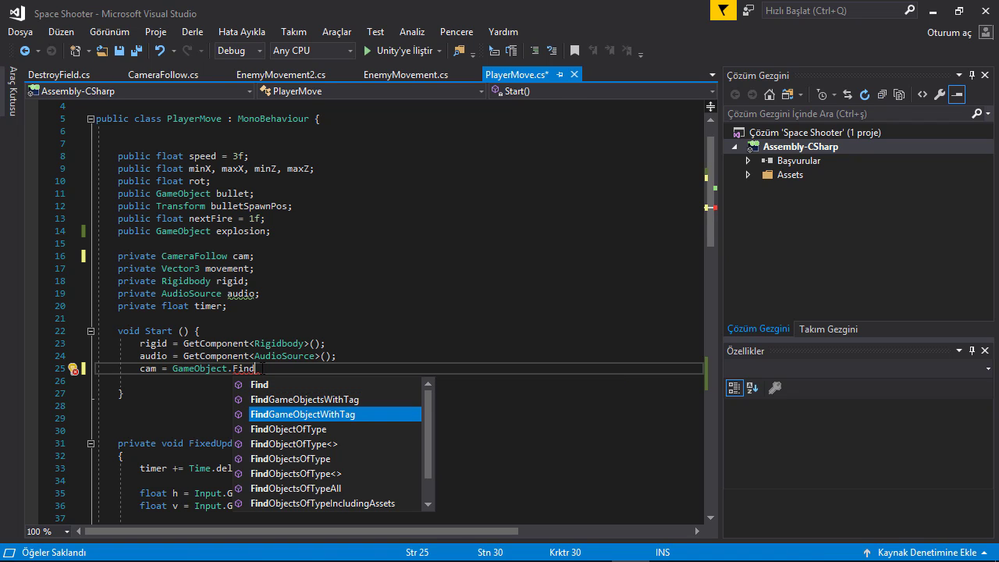
text((")
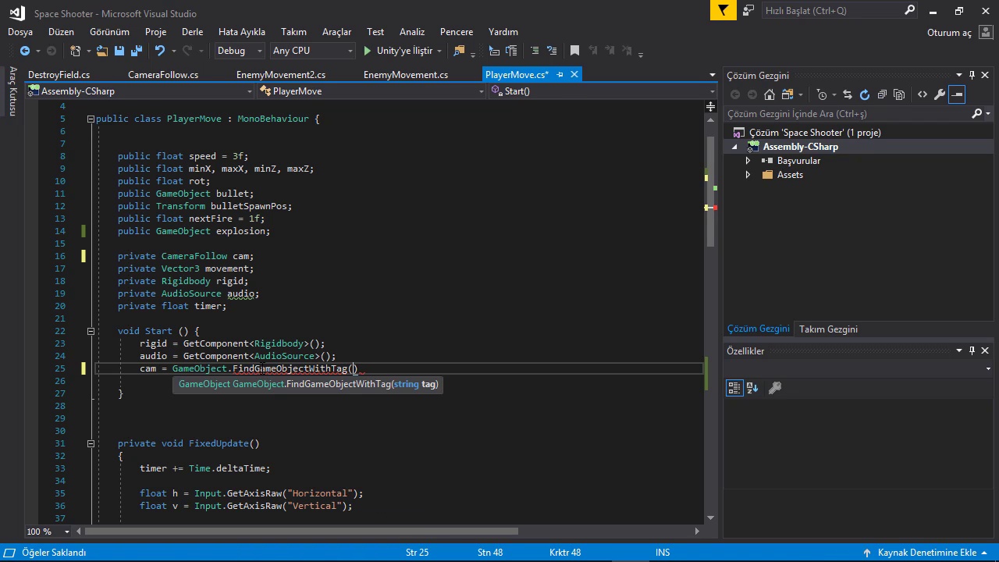
text(Mai)
text(nCamera)
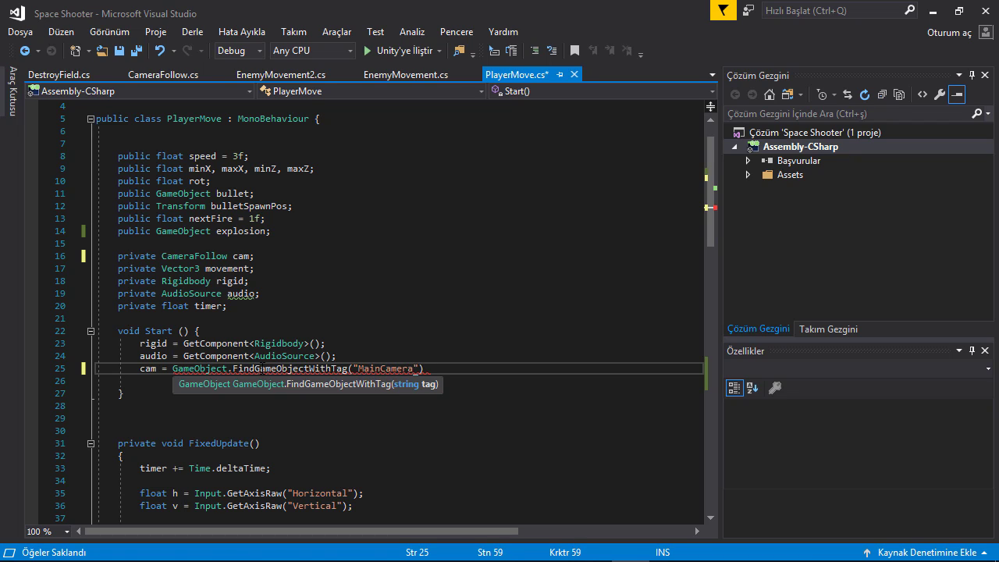
text("))
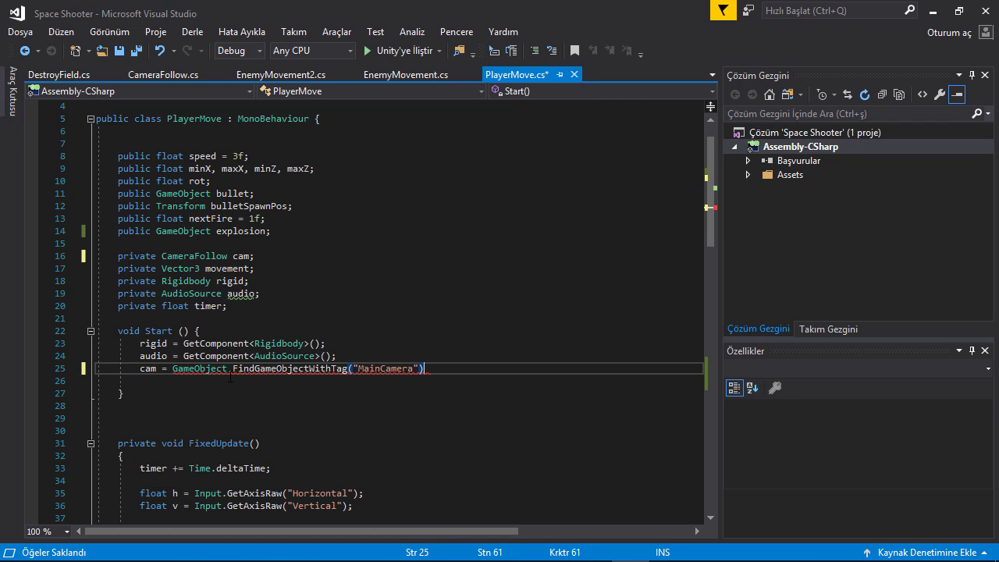
Step: Confirm the Main Camera's tag in Unity, then return to PlayerMove.cs
mouse_move(391, 367)
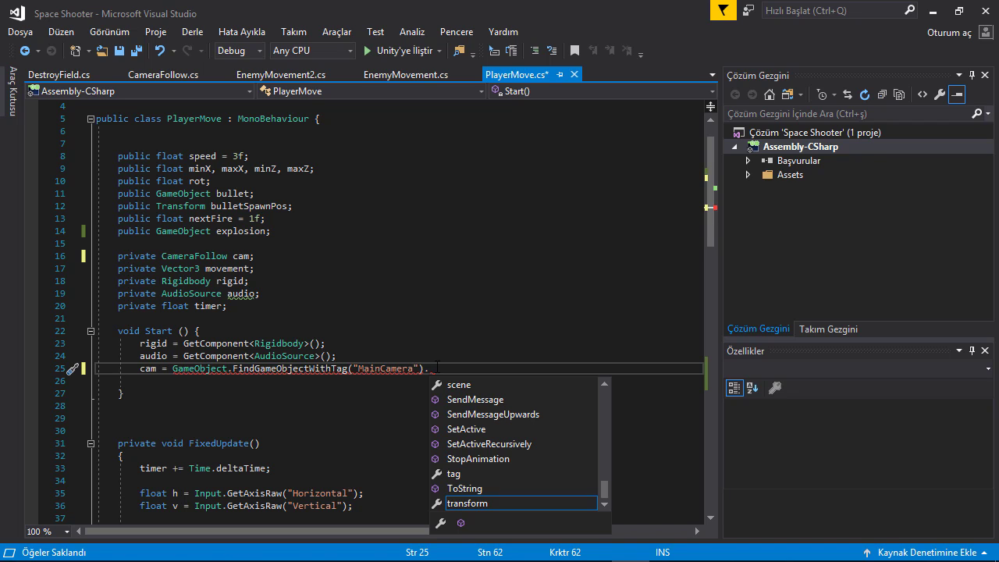
mouse_move(516, 556)
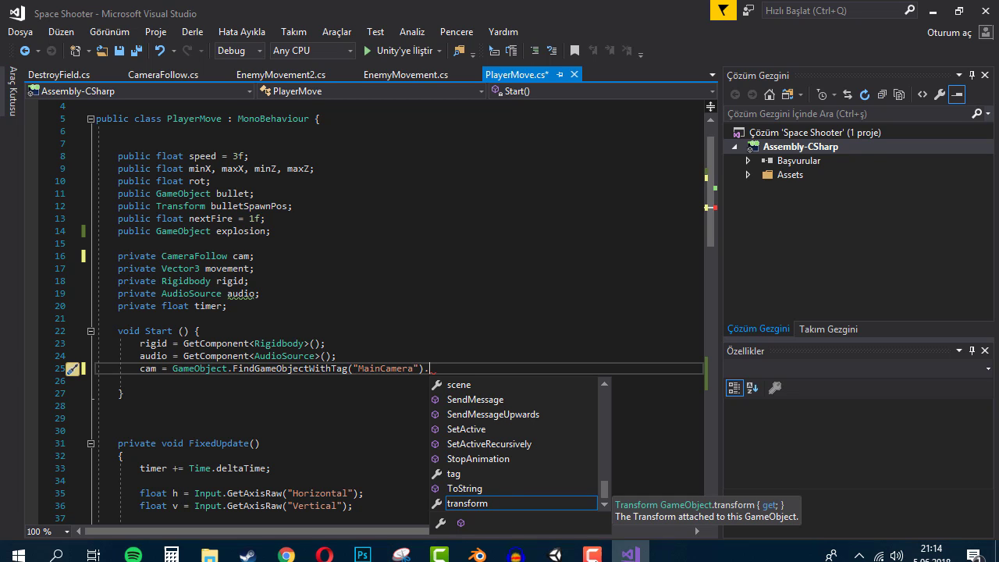
click(555, 555)
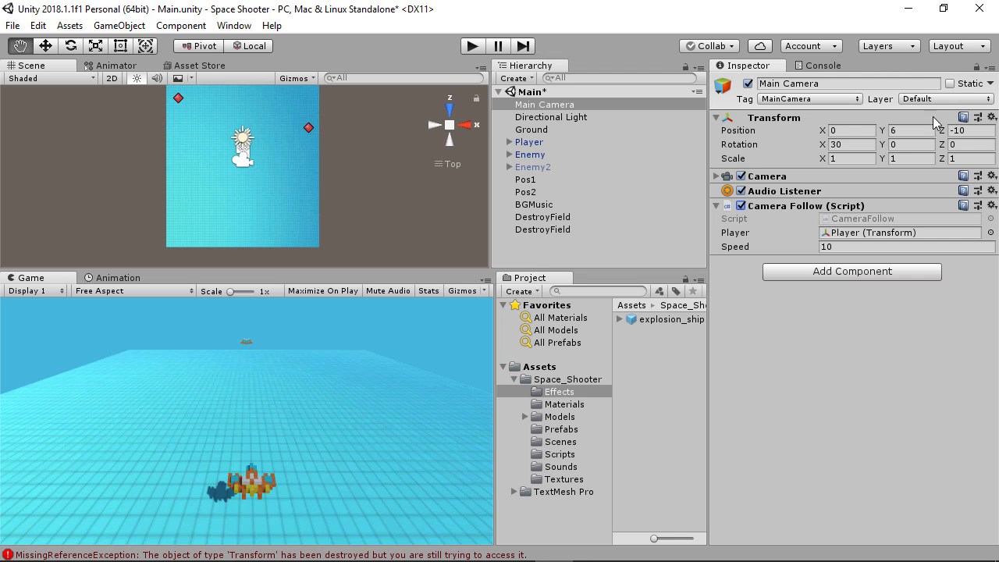
click(631, 546)
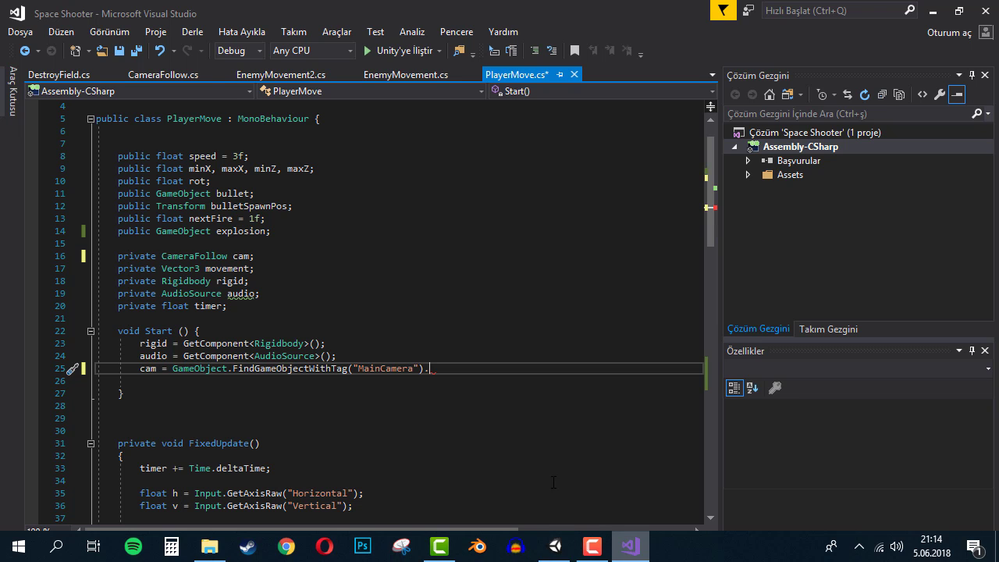
Step: Finish the line with .GetComponent<CameraFollow>(); and glance at Unity again
text(GetC)
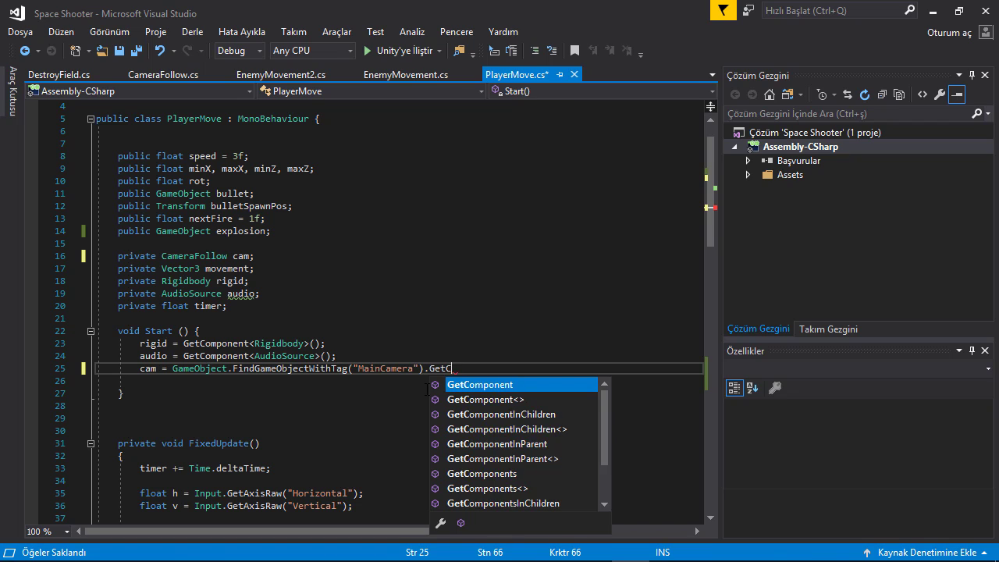
text(omponent<Camera>)
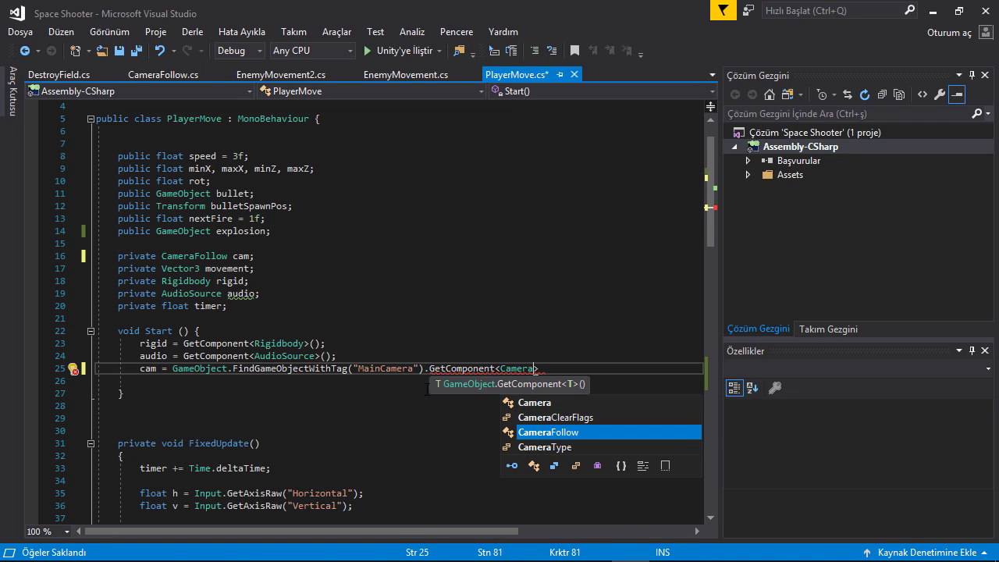
key(Tab)
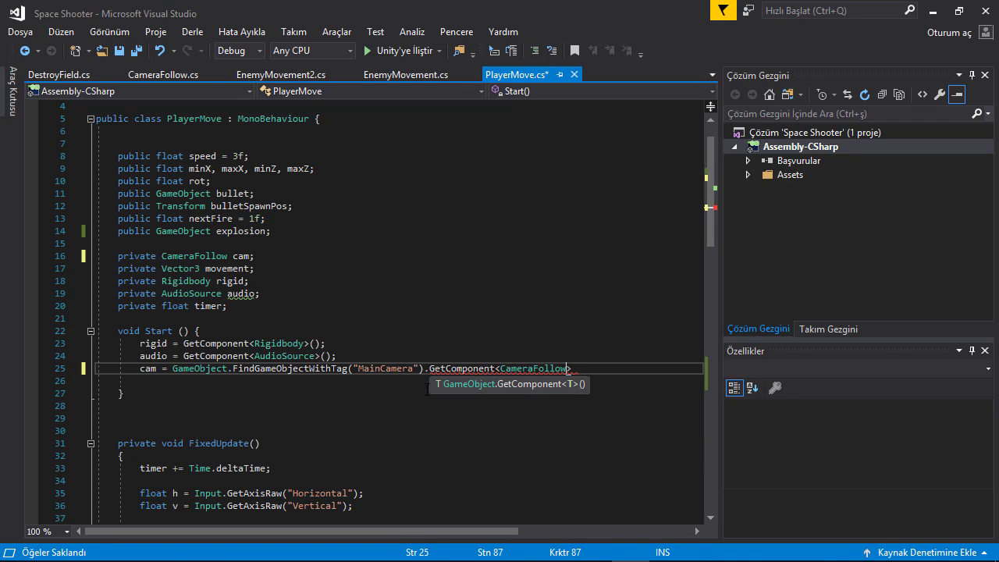
text(();)
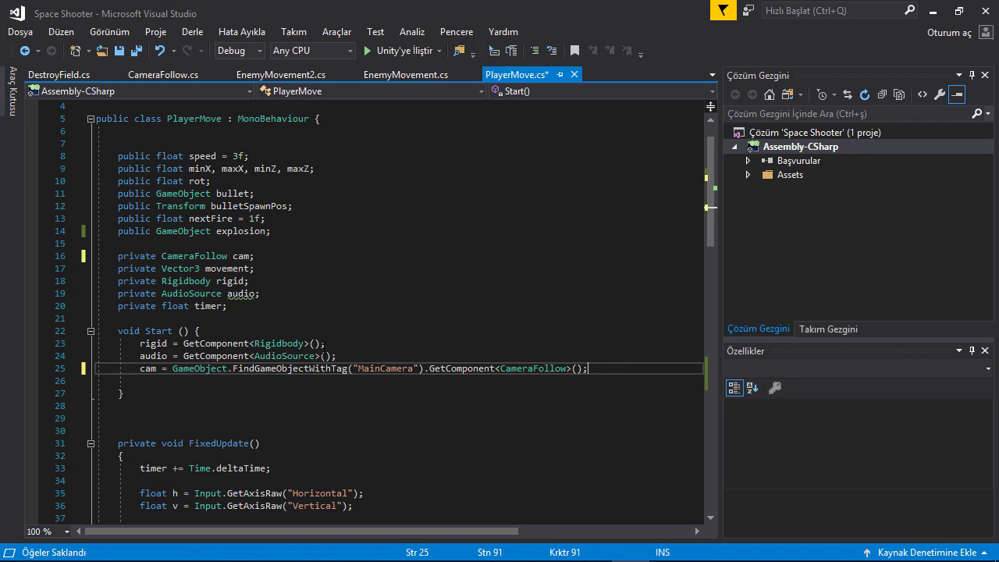
click(928, 11)
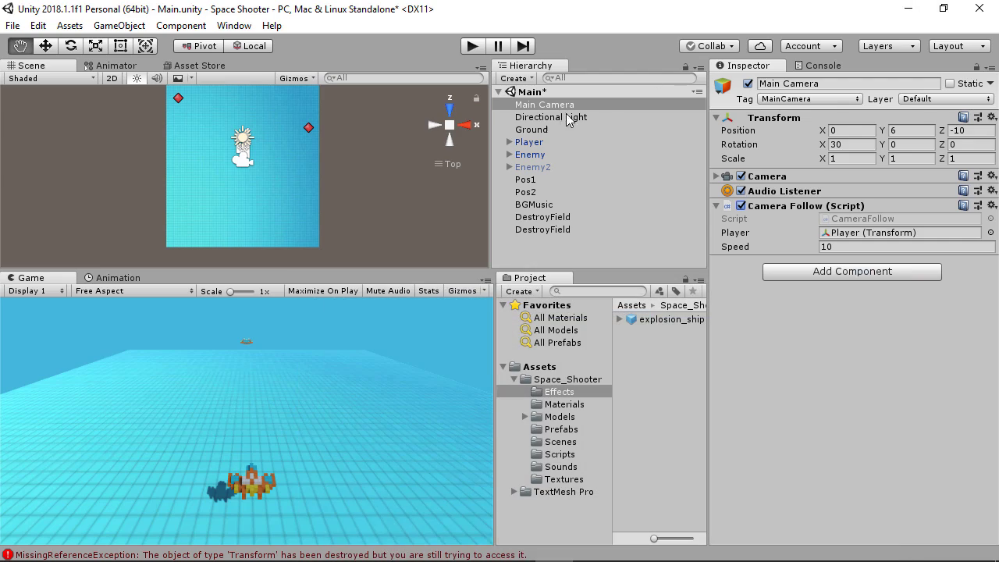
click(907, 9)
click(566, 548)
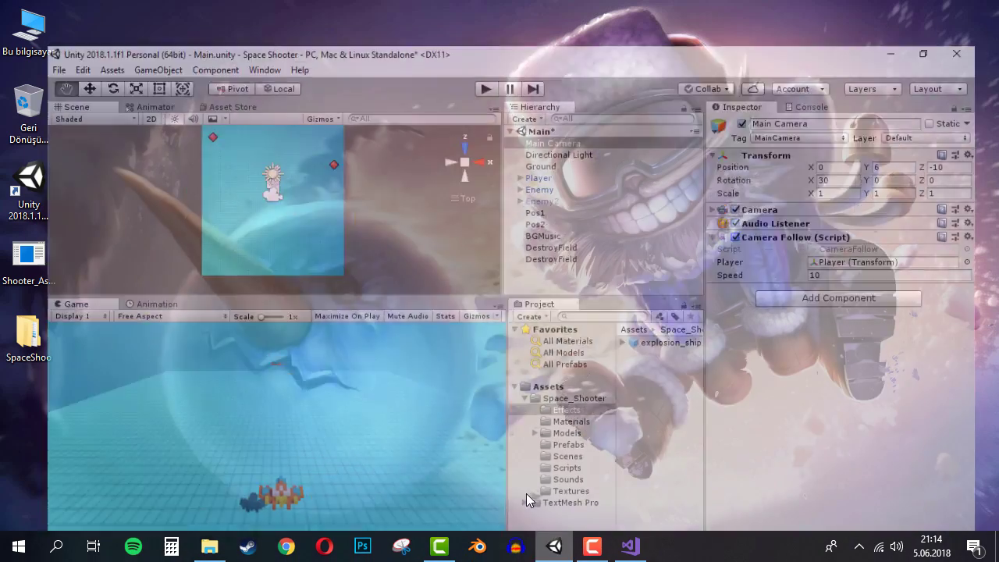
Step: Add cam.enabled = false; below the explosion Instantiate line in OnTriggerEnter
click(631, 554)
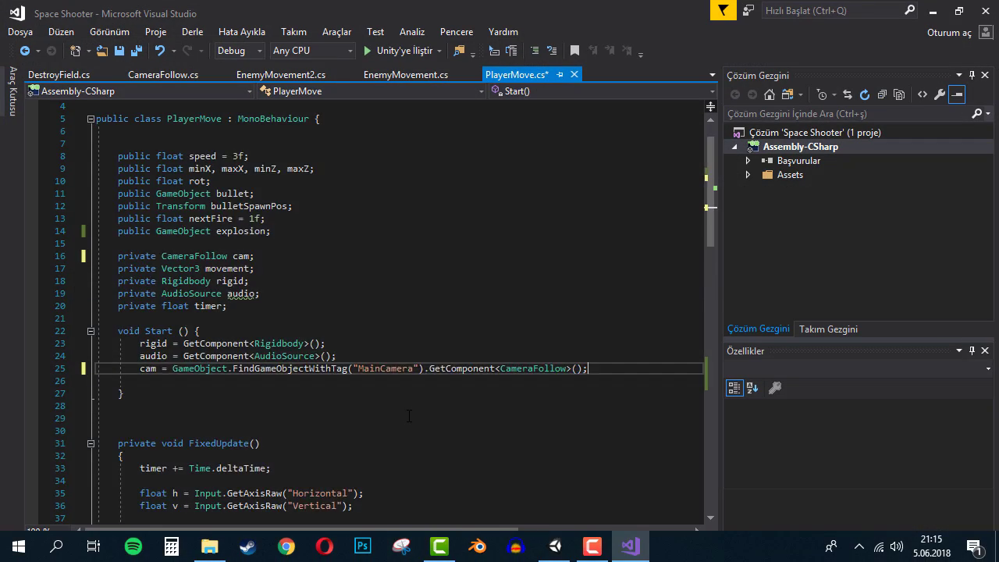
scroll(417, 427, down, 10)
scroll(416, 428, down, 6)
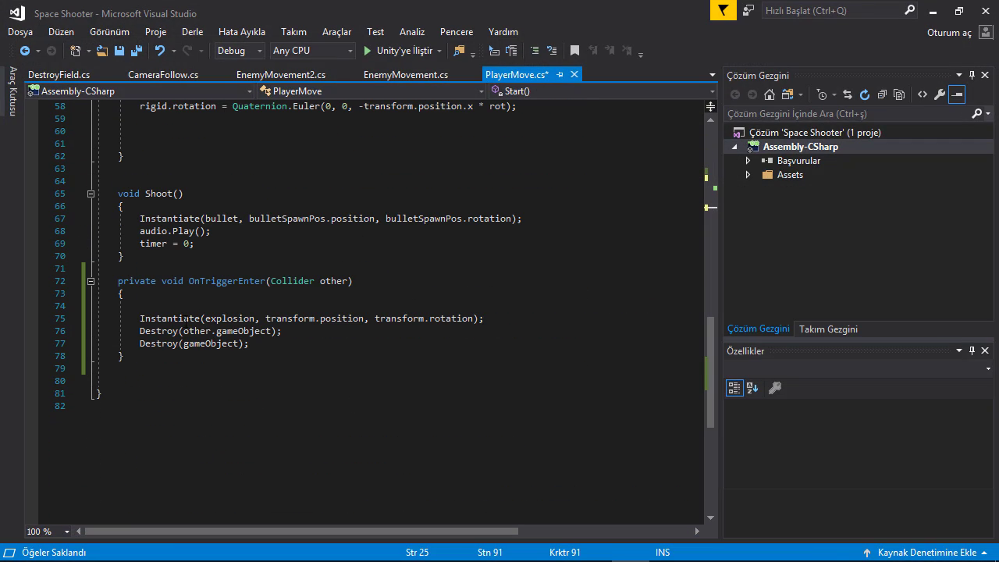
click(503, 317)
key(Return)
text(cam)
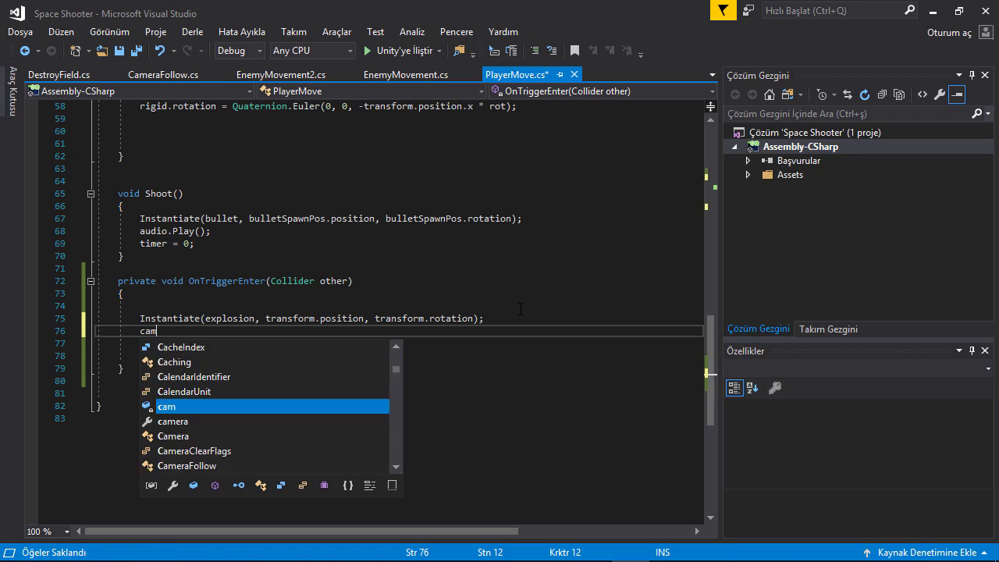
text(.en)
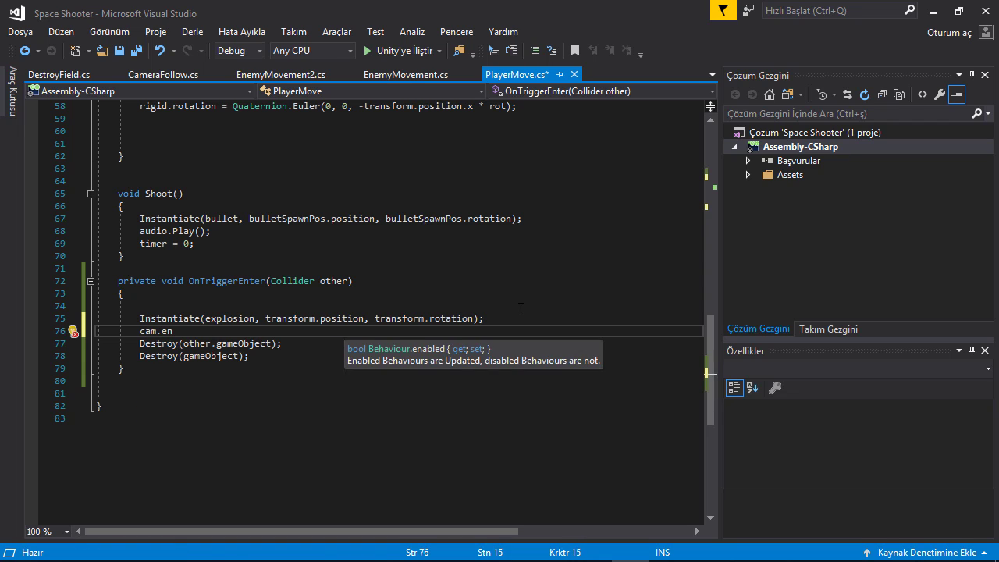
key(Tab)
text(=)
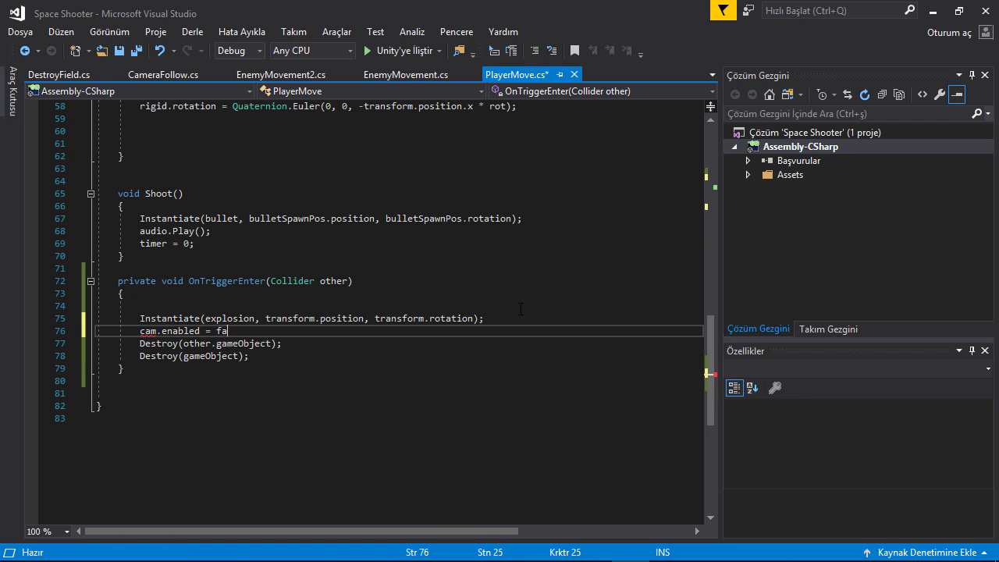
key(Tab)
Step: Save PlayerMove.cs and switch back to the Unity editor
key(super)
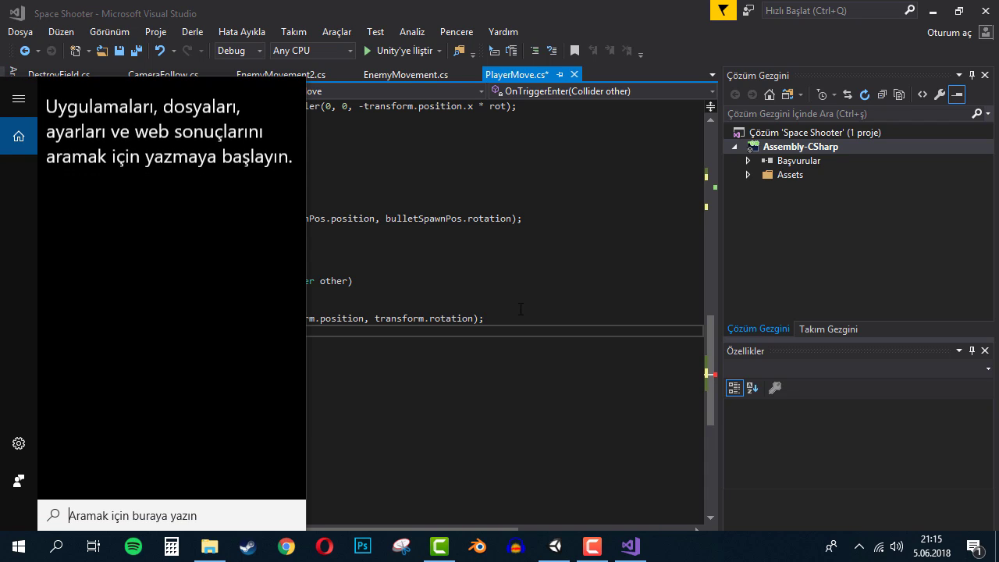
key(super)
key(Down)
key(Down)
key(ctrl+s)
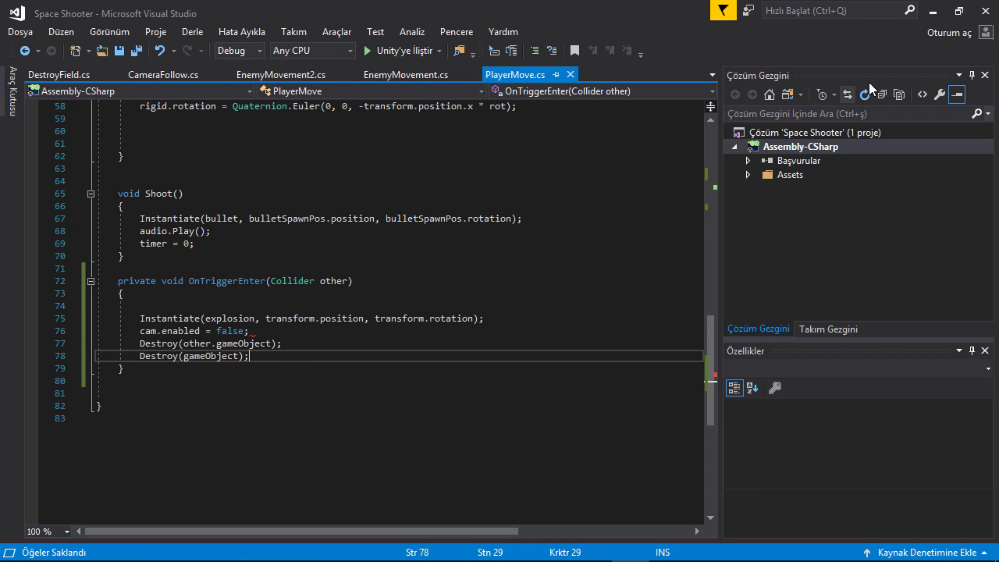
click(933, 11)
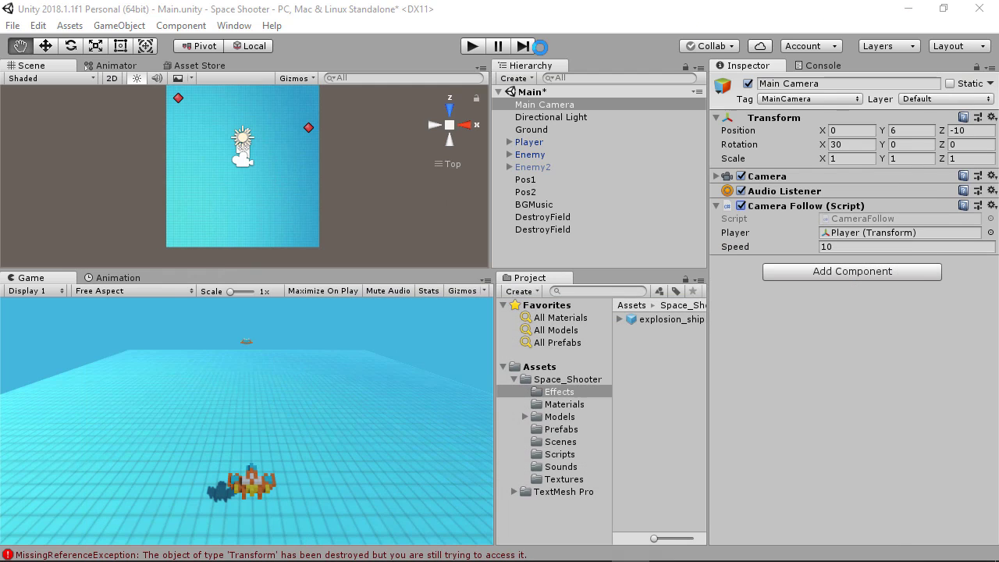
Step: Play-test until the ships explode, stop the game, and select Enemy in the Hierarchy
click(469, 48)
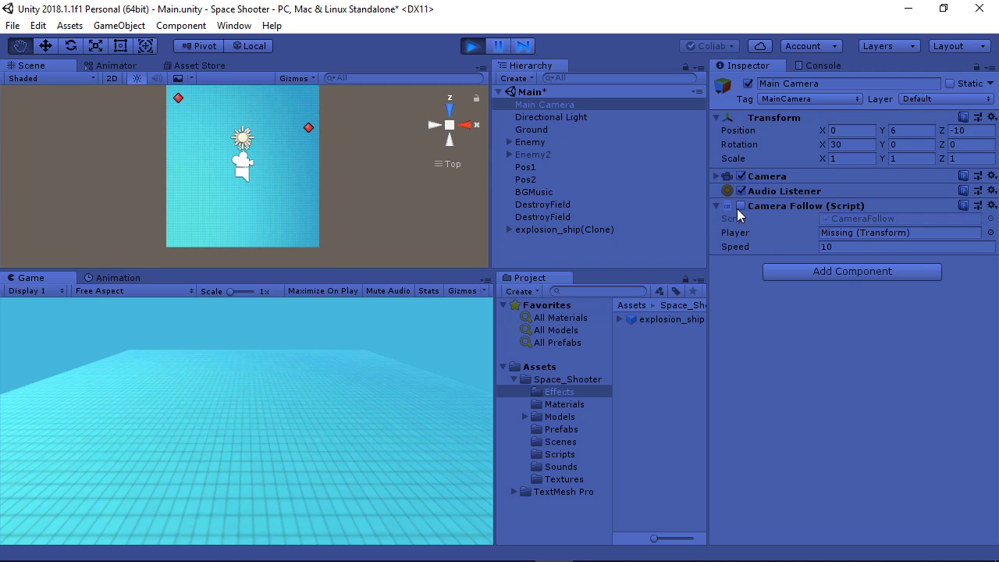
click(471, 46)
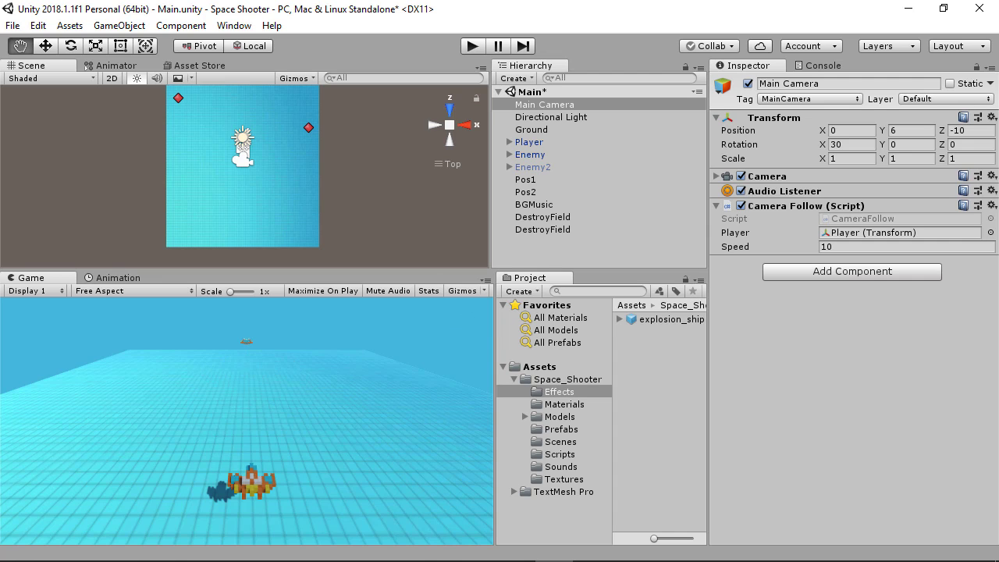
click(537, 156)
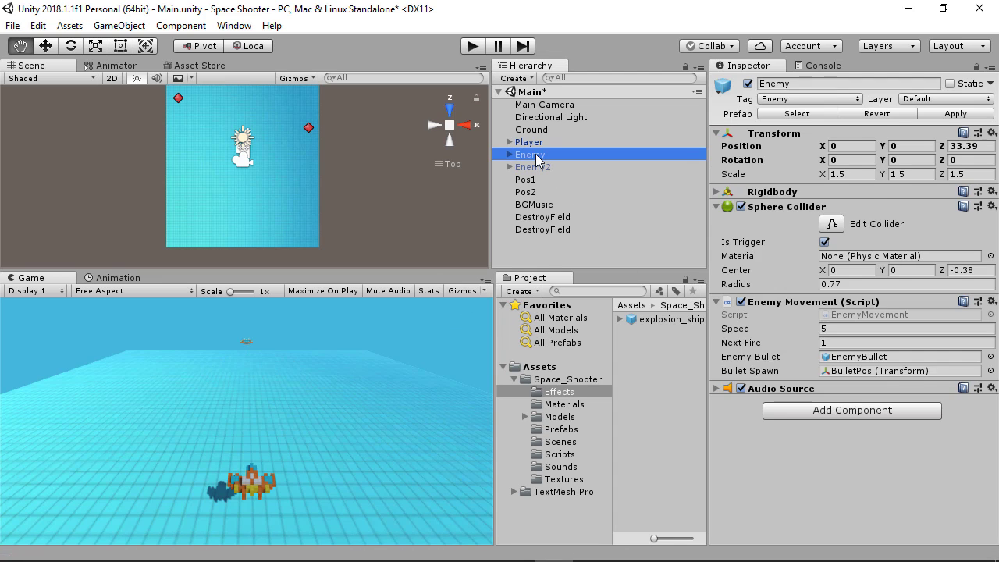
Step: Open EnemyMovement.cs and add an empty OnTriggerEnter method below Shoot
double_click(879, 316)
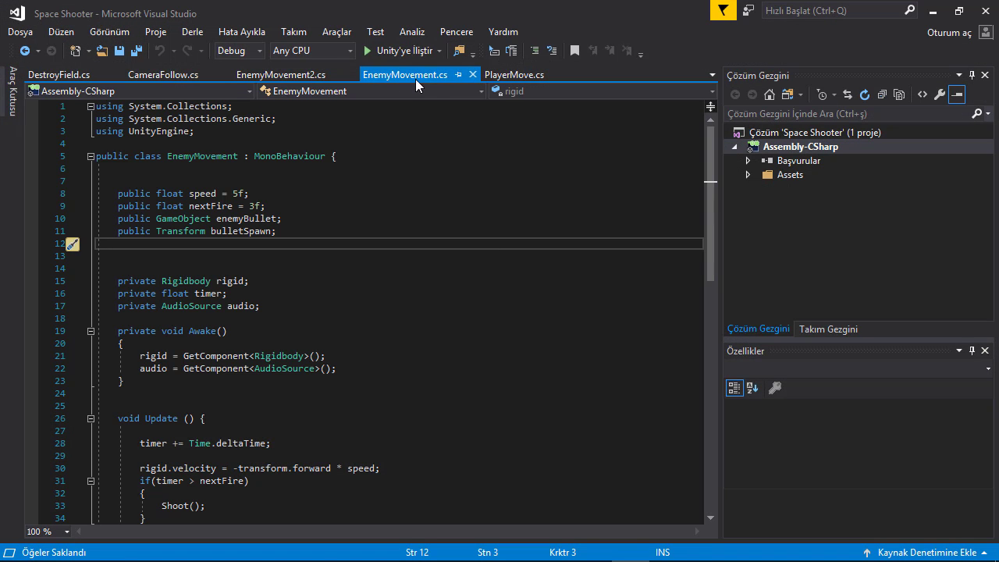
scroll(432, 103, down, 5)
scroll(375, 195, down, 7)
scroll(312, 278, up, 4)
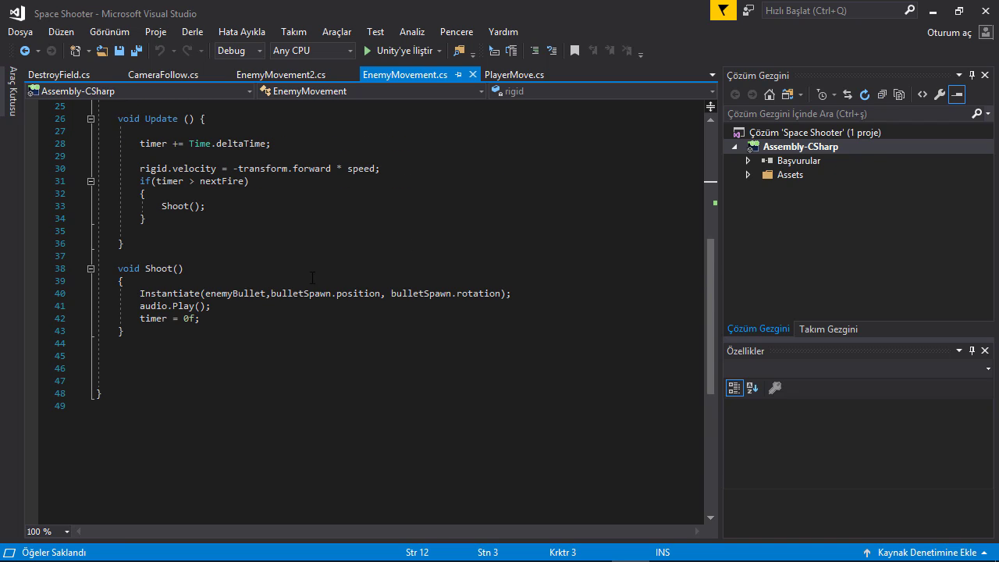
click(160, 348)
key(Return)
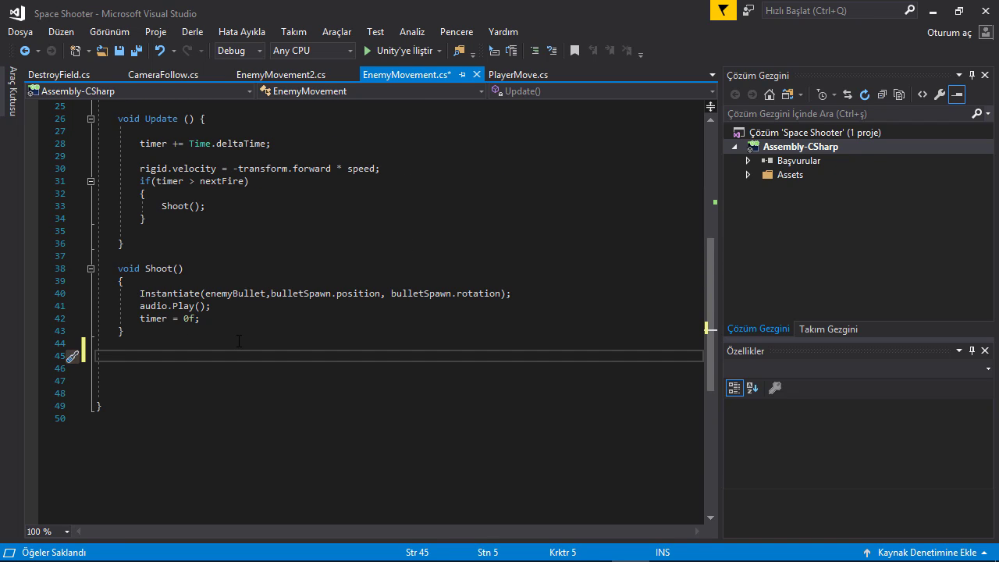
text(void Ontrig)
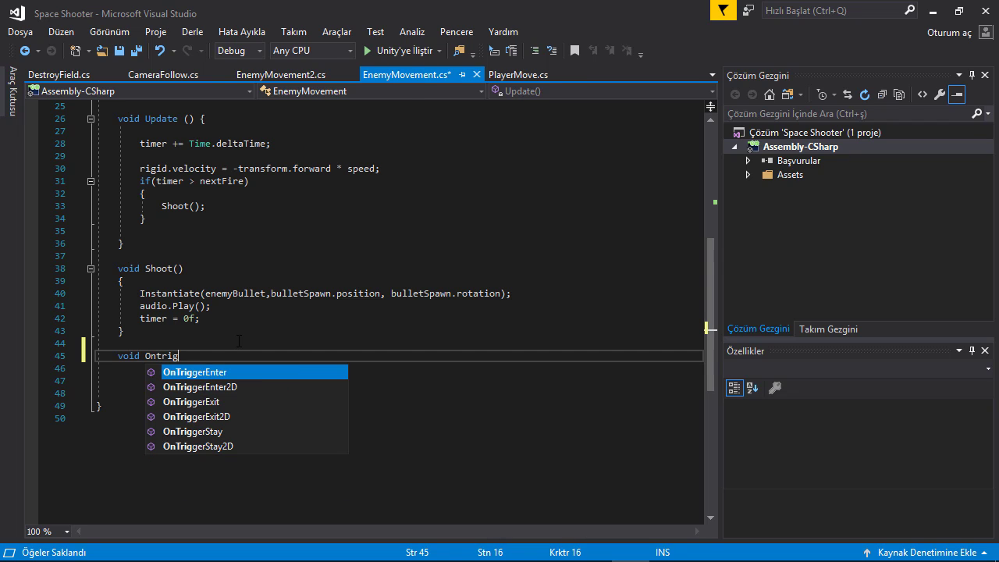
key(Down)
key(Up)
key(Tab)
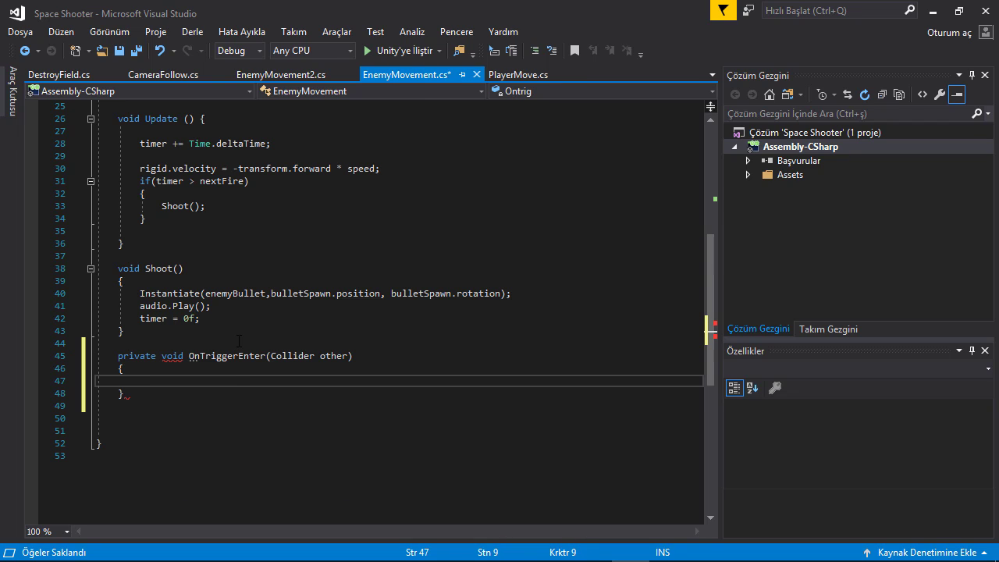
Step: Declare a public GameObject explosion field below the existing public fields
right_click(234, 339)
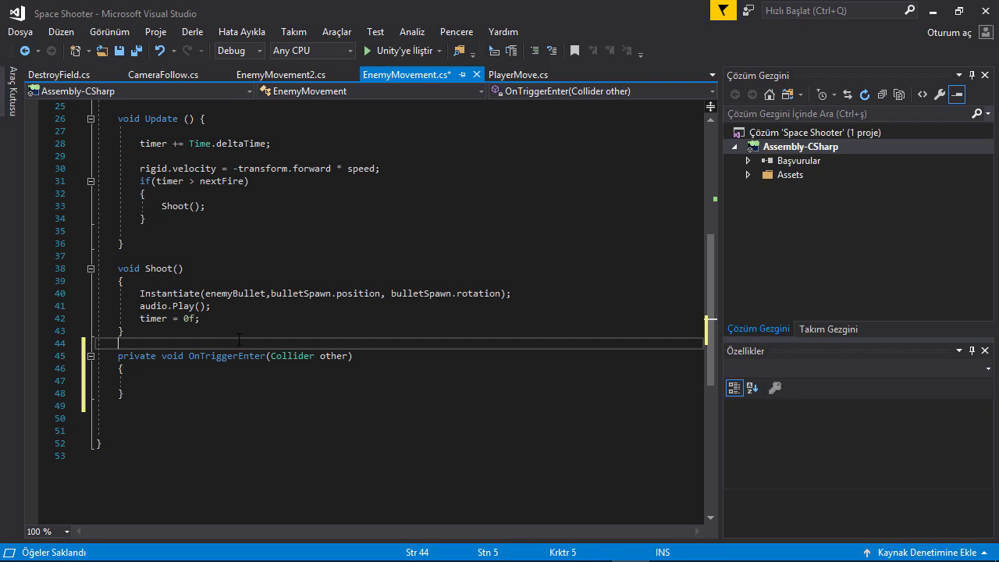
click(162, 294)
scroll(161, 294, up, 8)
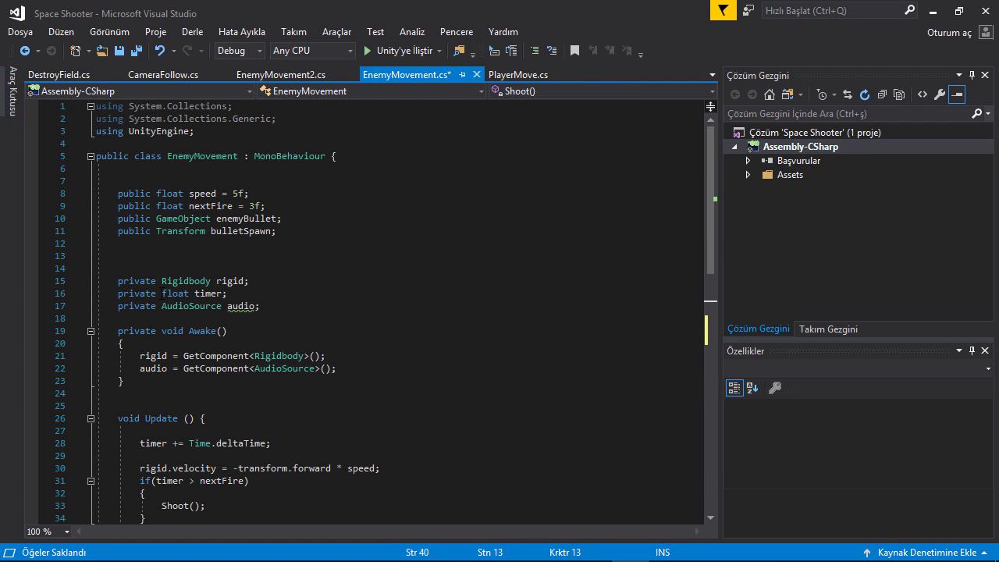
click(259, 244)
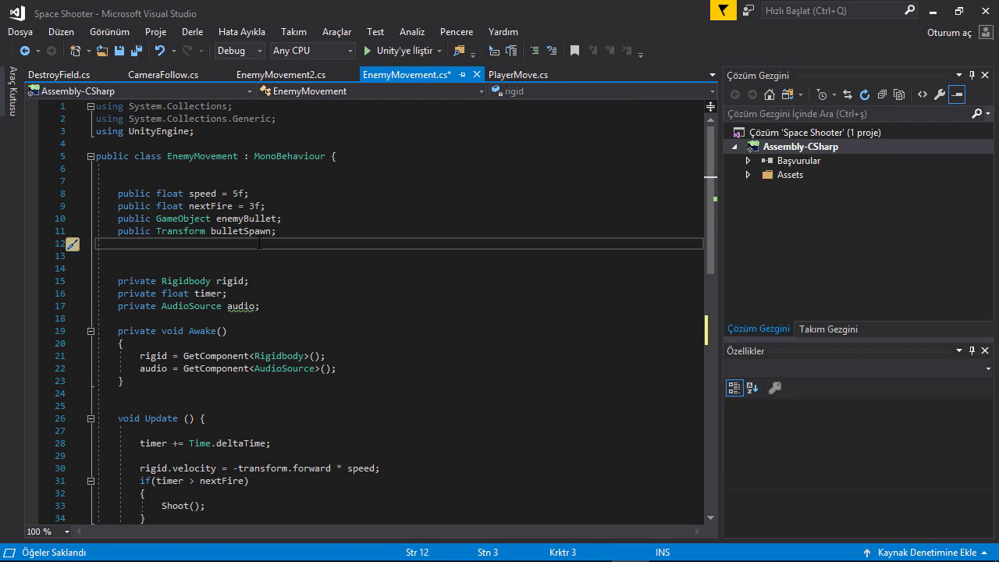
text(ğpu)
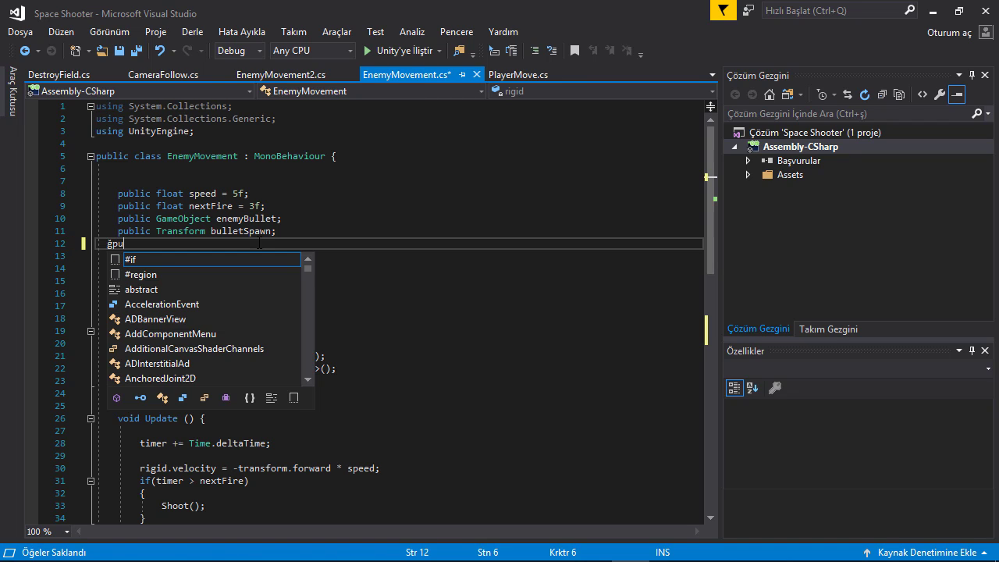
text(void)
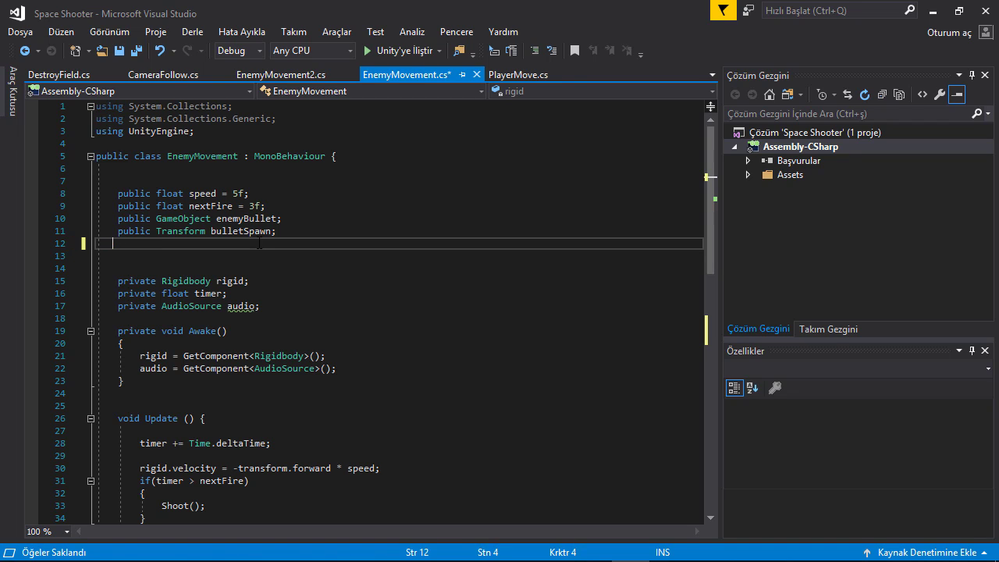
text(pu Game )
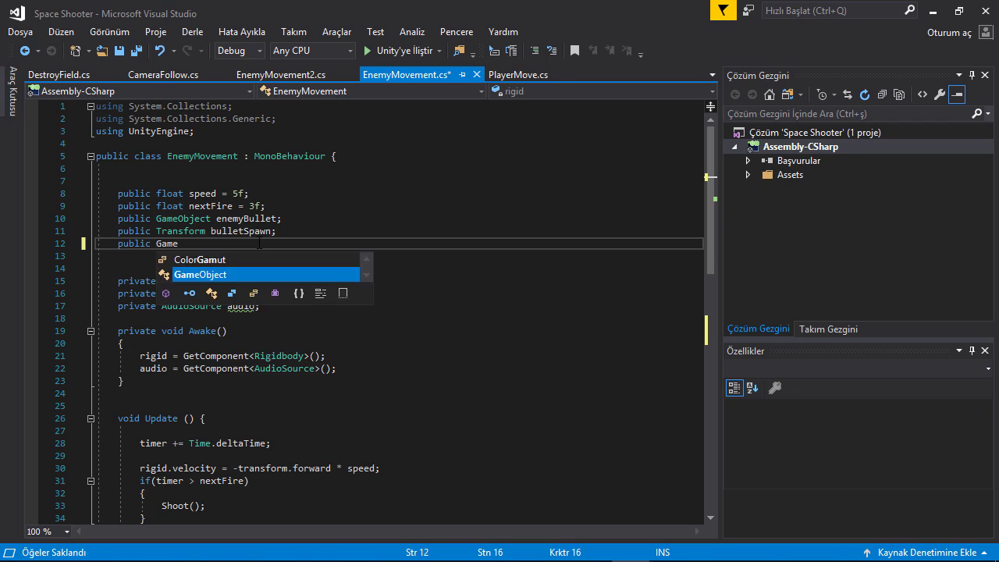
text(explosion)
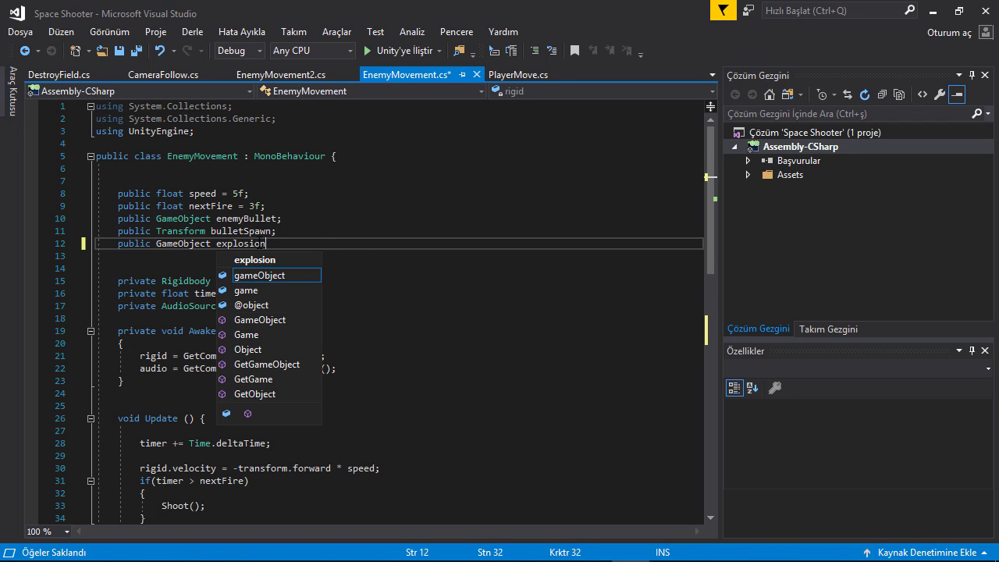
text(;)
scroll(297, 332, down, 13)
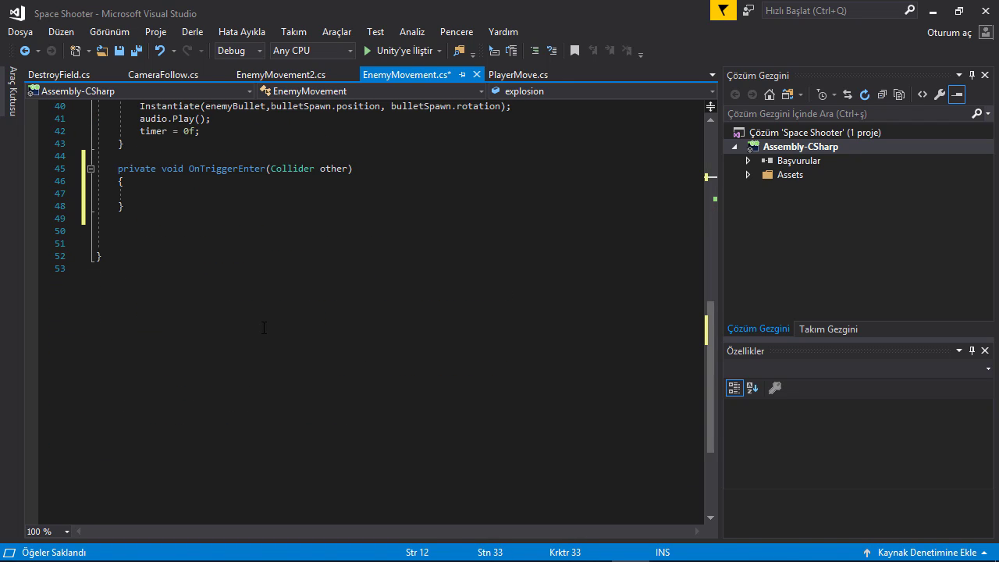
scroll(186, 304, up, 3)
Step: In OnTriggerEnter, add Instantiate(explosion, transform.position, transform.rotation);
click(187, 305)
text(I)
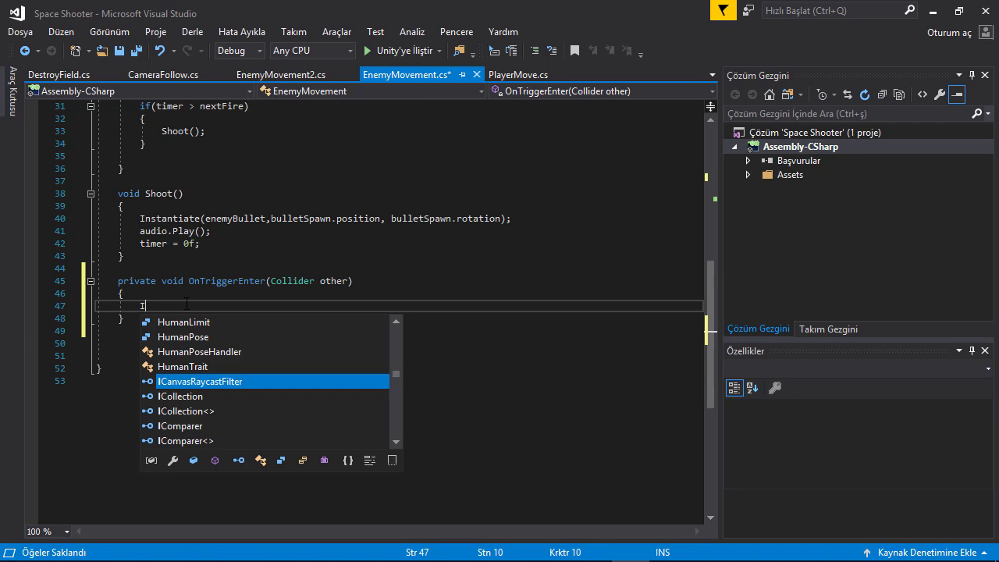
text(nsta)
key(Tab)
text(()
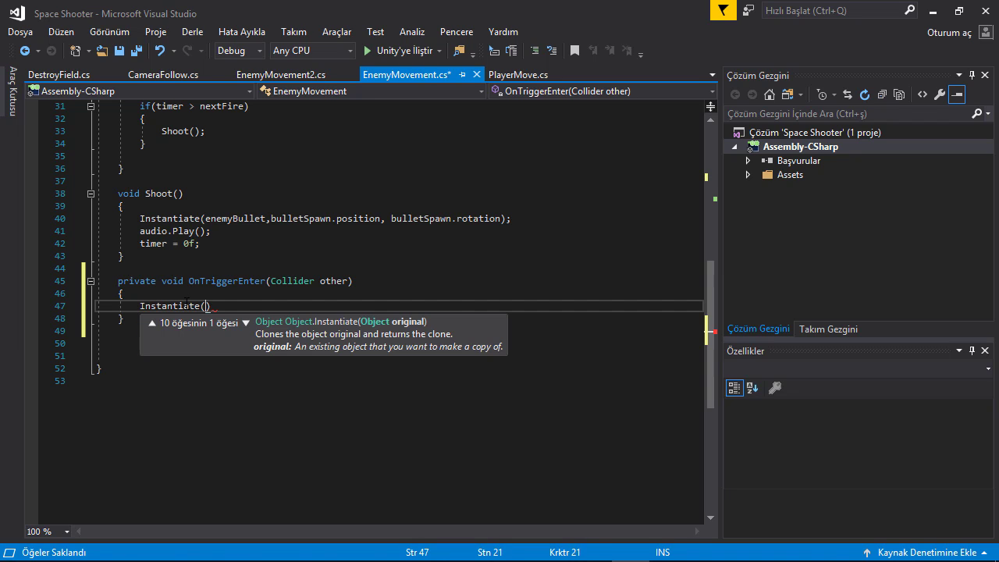
text(explos)
key(Tab)
text(,)
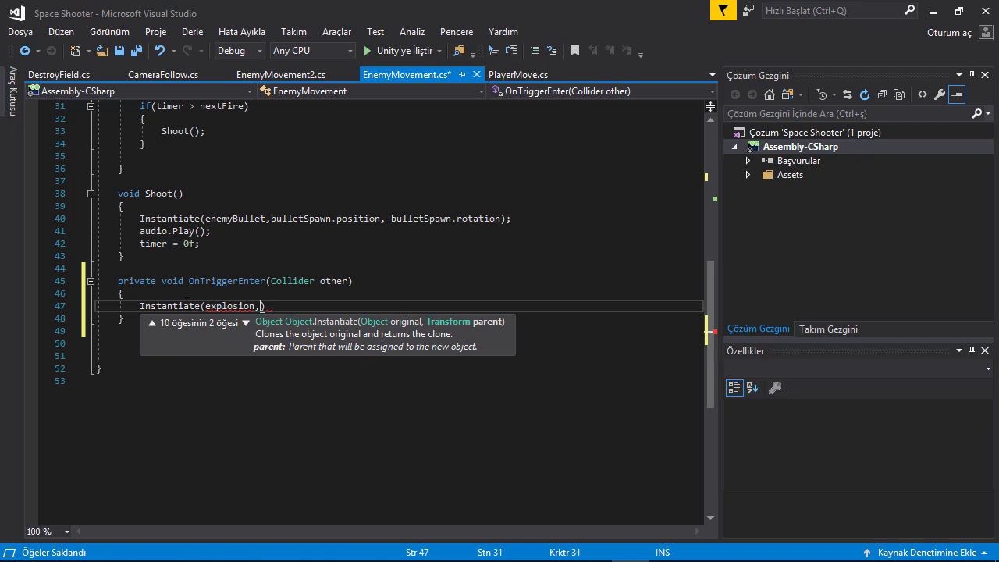
text(tran)
key(Tab)
text(.)
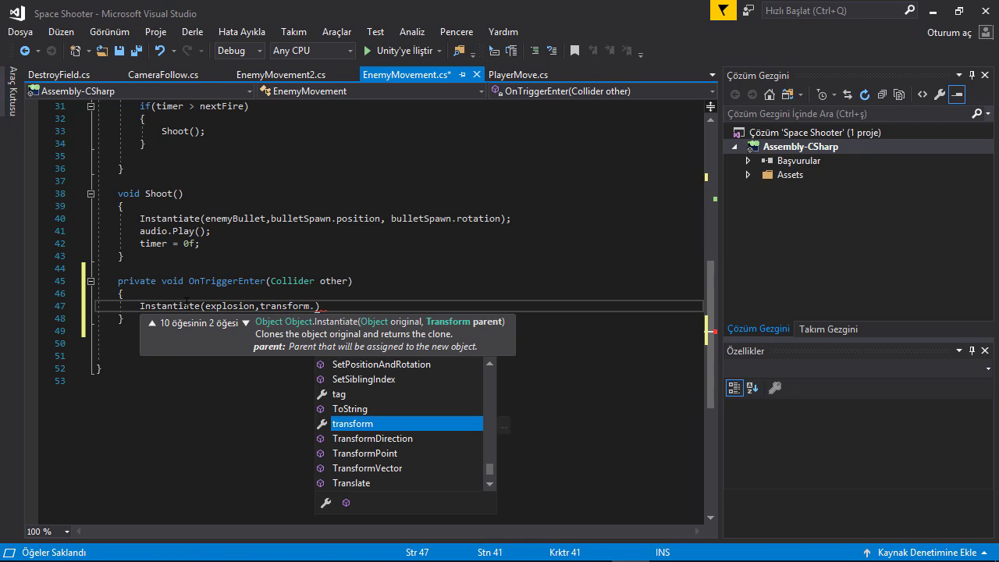
text(po)
key(Tab)
text(,)
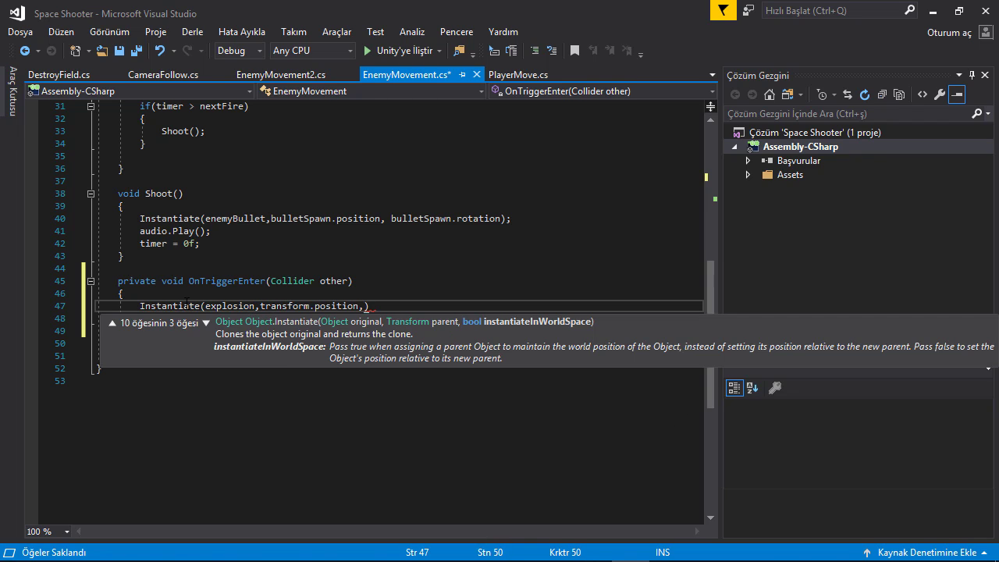
text(tra)
key(Tab)
text(.)
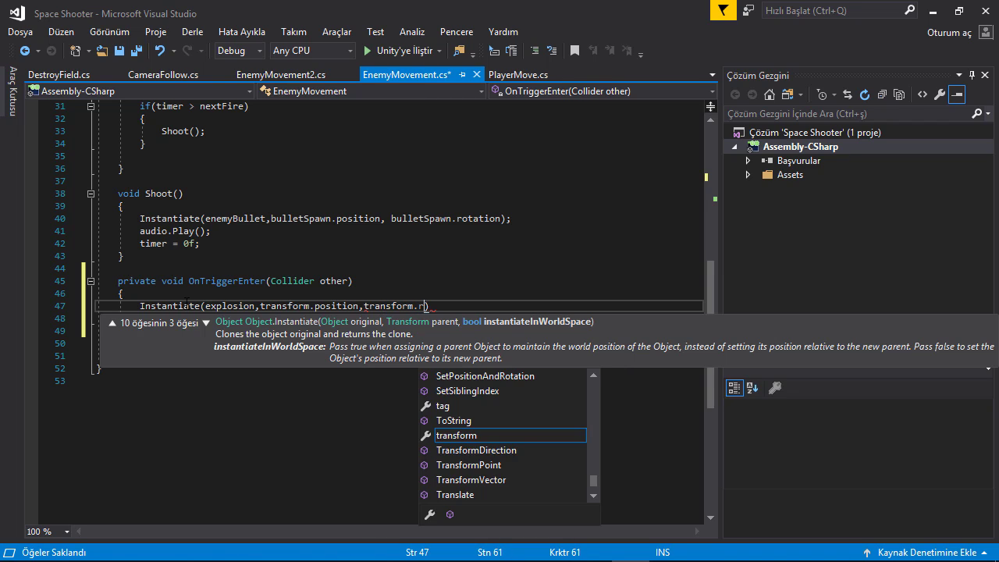
text(ro)
key(Tab)
text();)
key(Return)
Step: Add Destroy(other.gameObject); and Destroy(gameObject); then save EnemyMovement.cs
text(Des)
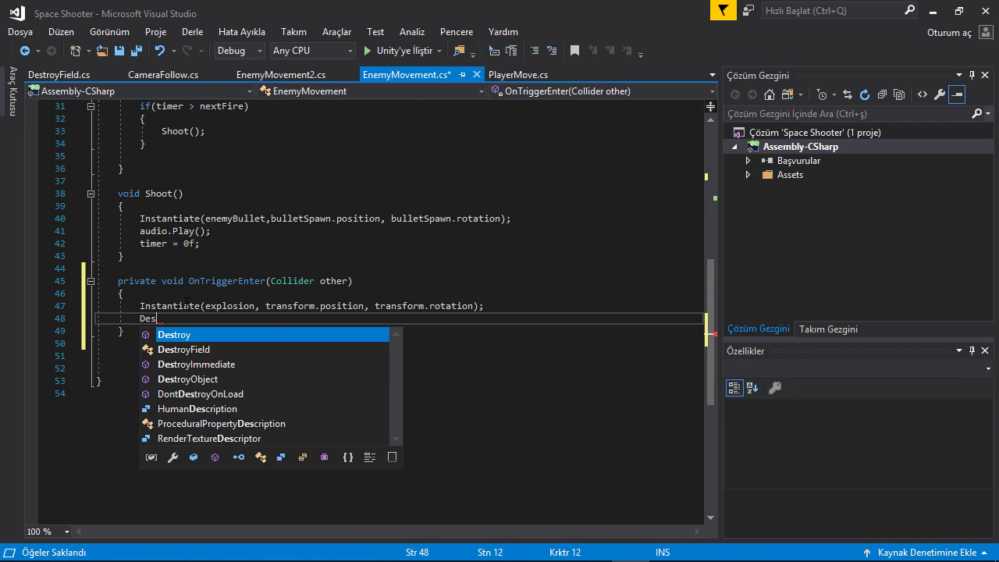
key(Tab)
text(()
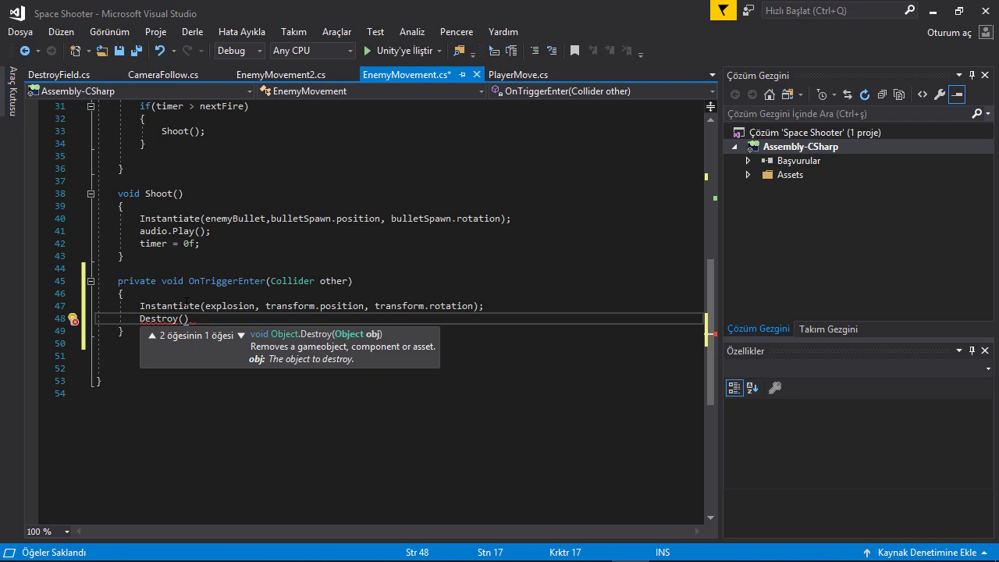
text(other.gam)
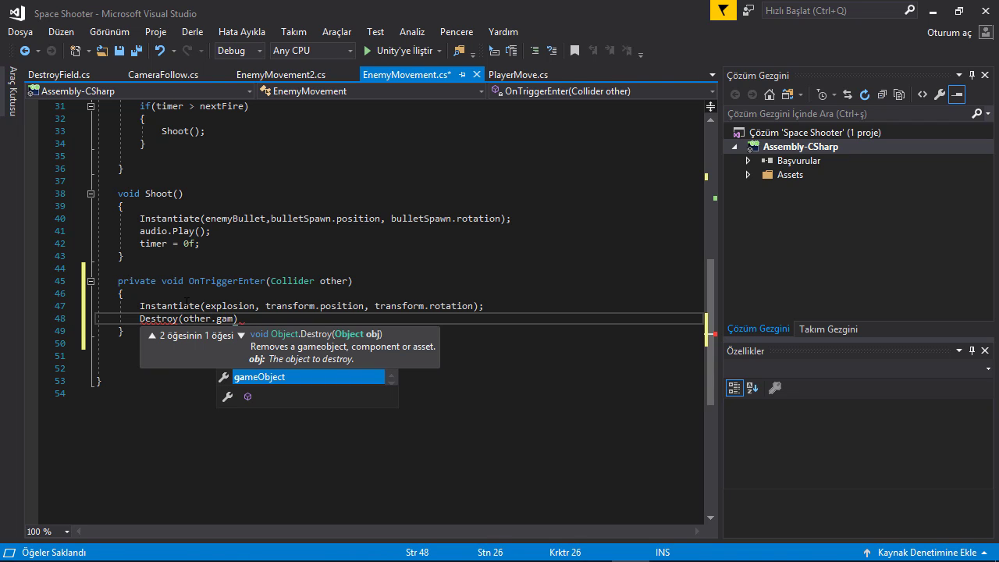
key(Tab)
text();)
key(Return)
text(Des)
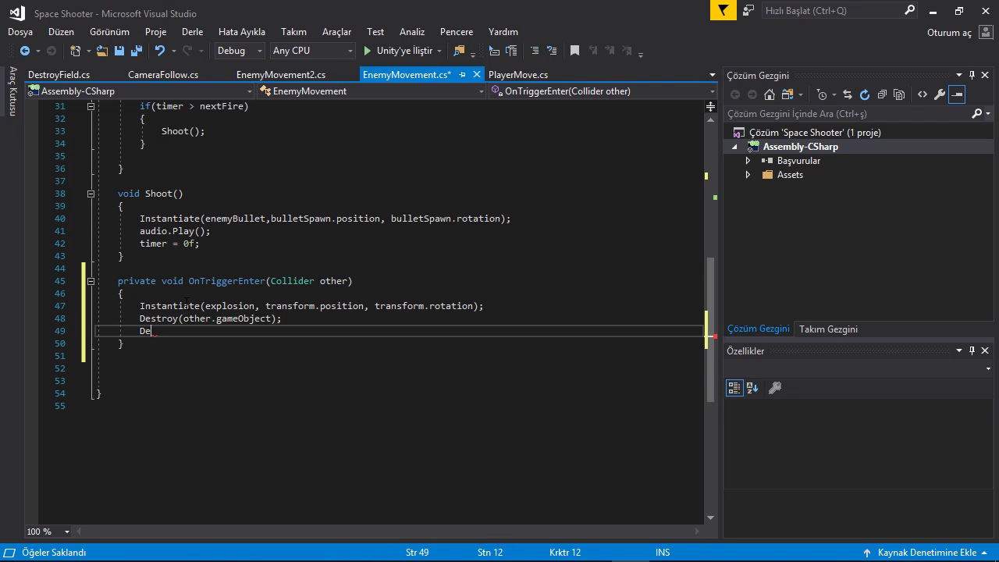
key(Tab)
text((gam)
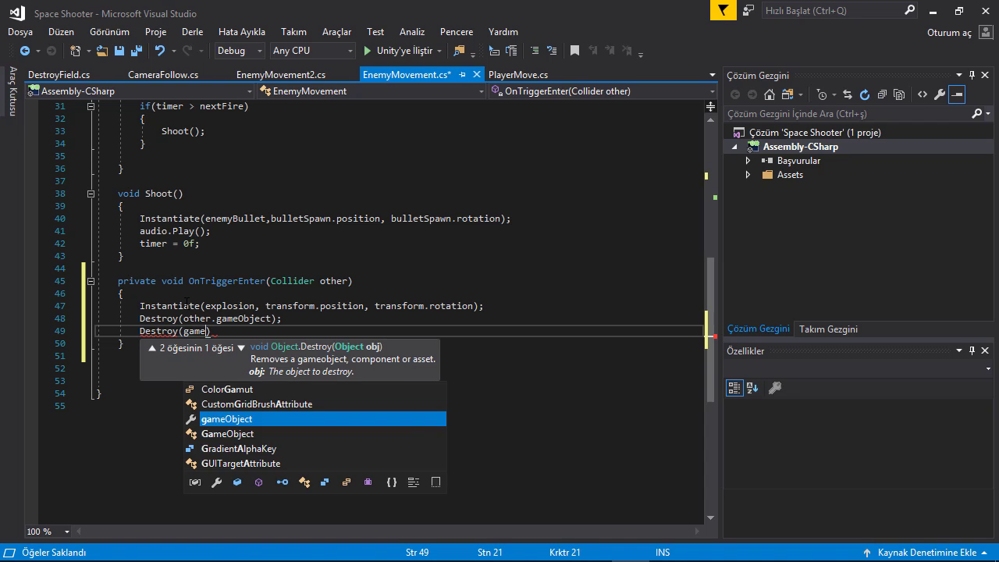
key(Tab)
text())
key(ctrl+s)
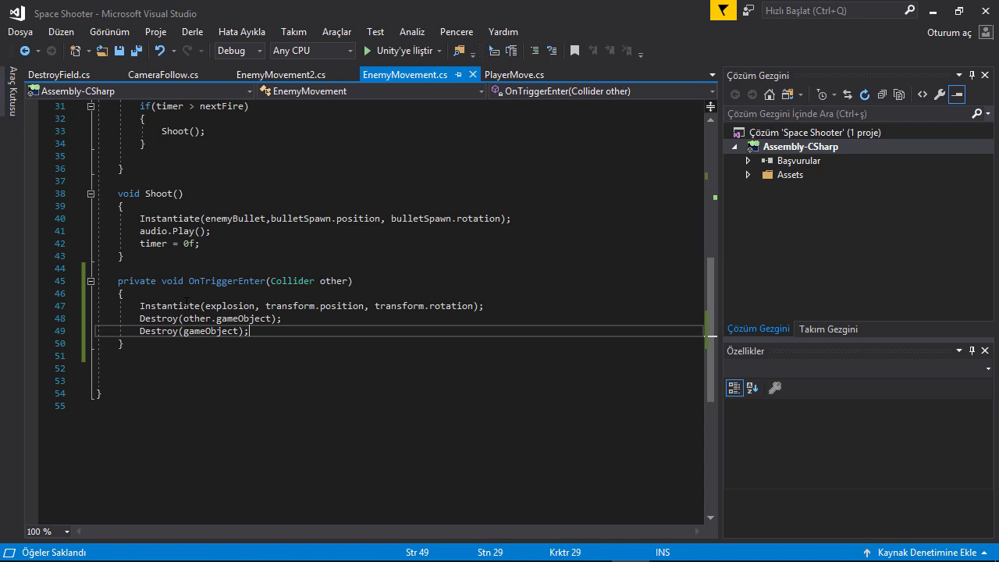
Step: Switch to Unity and lower the system volume
click(932, 11)
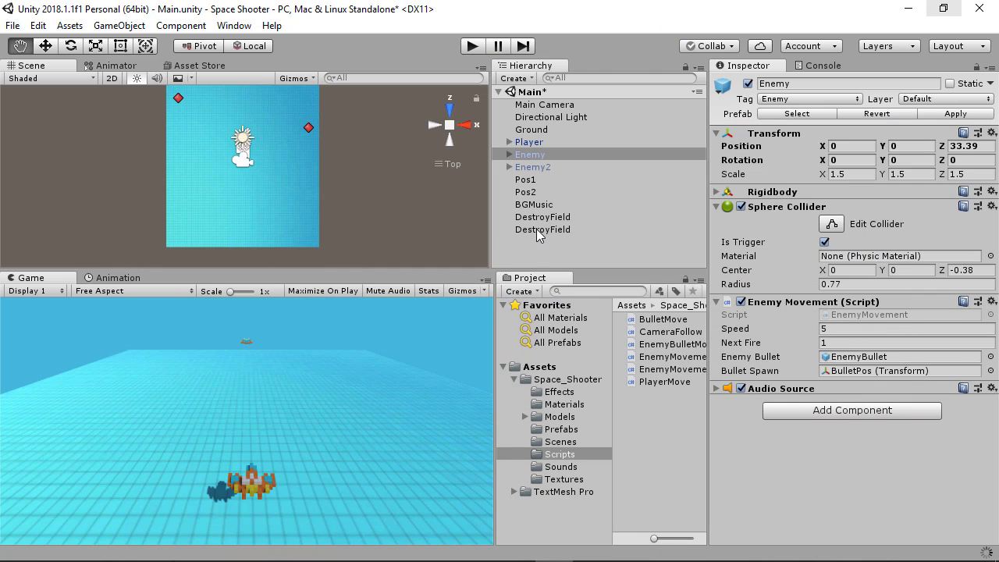
key(XF86AudioRaiseVolume)
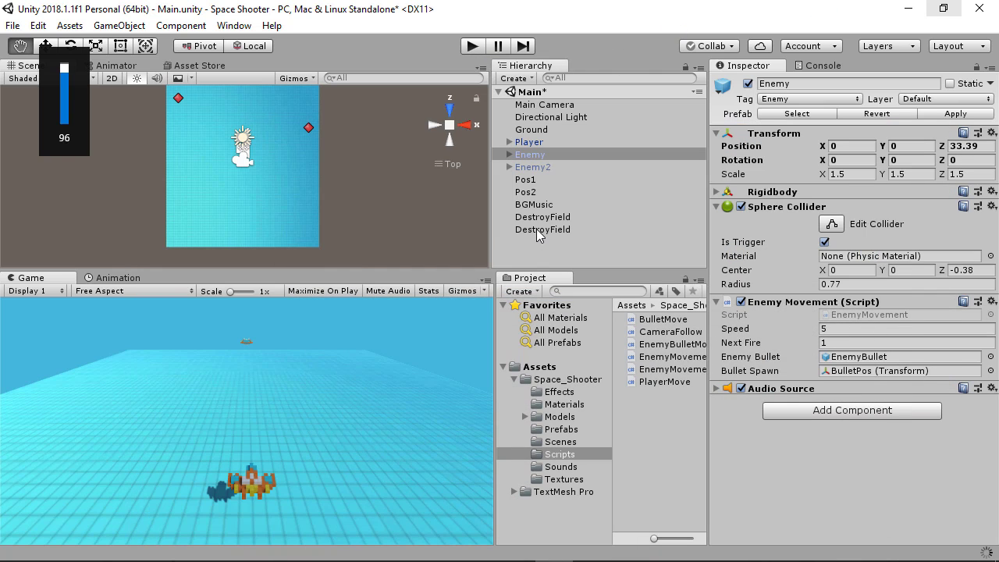
key(XF86AudioLowerVolume)
key(XF86AudioLowerVolume)
key(XF86AudioLowerVolume)
key(XF86AudioLowerVolume)
key(XF86AudioLowerVolume)
key(XF86AudioLowerVolume)
key(XF86AudioLowerVolume)
key(XF86AudioLowerVolume)
key(XF86AudioLowerVolume)
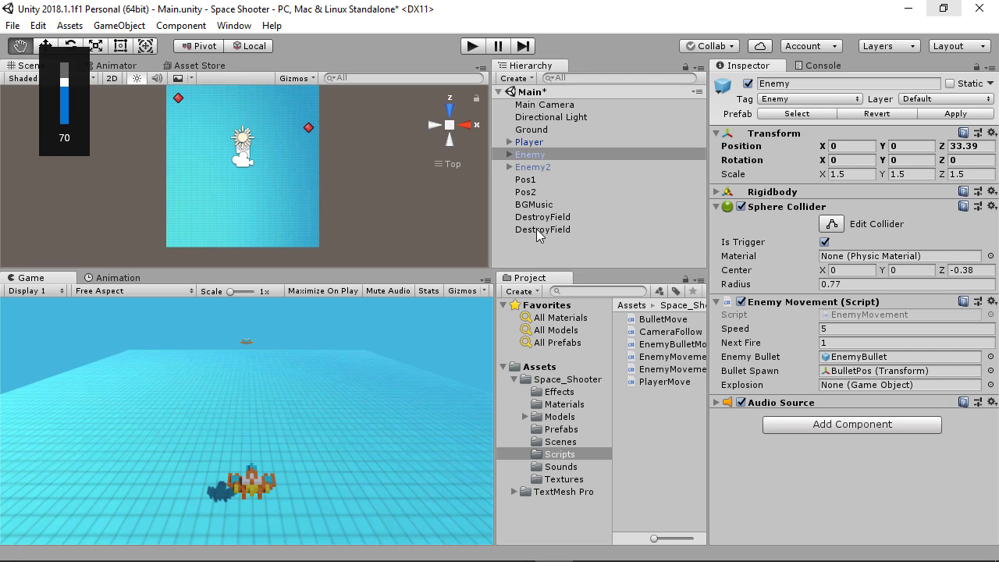
Step: Run and stop the game twice, hitting the unassigned explosion error, then return to Visual Studio
click(474, 50)
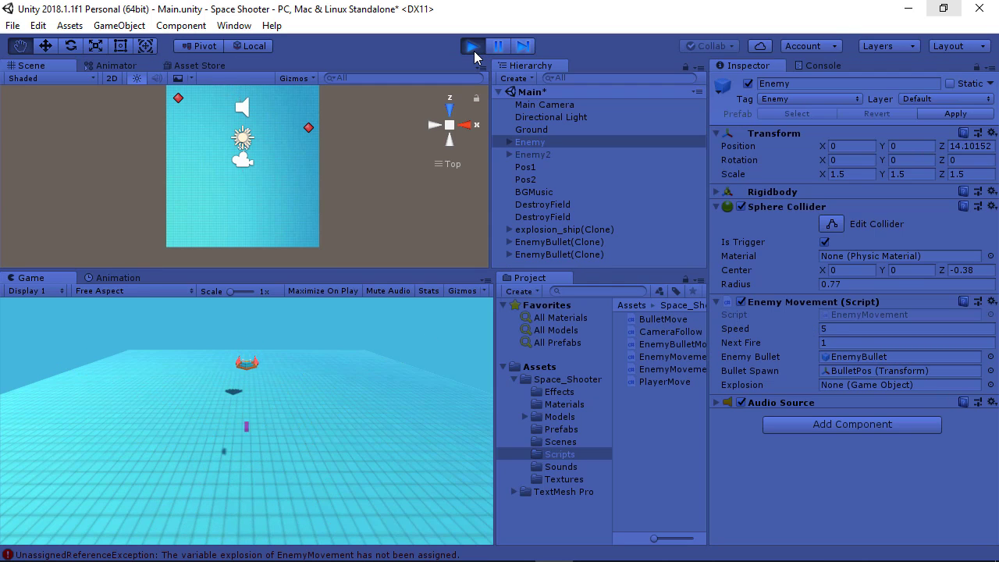
click(474, 49)
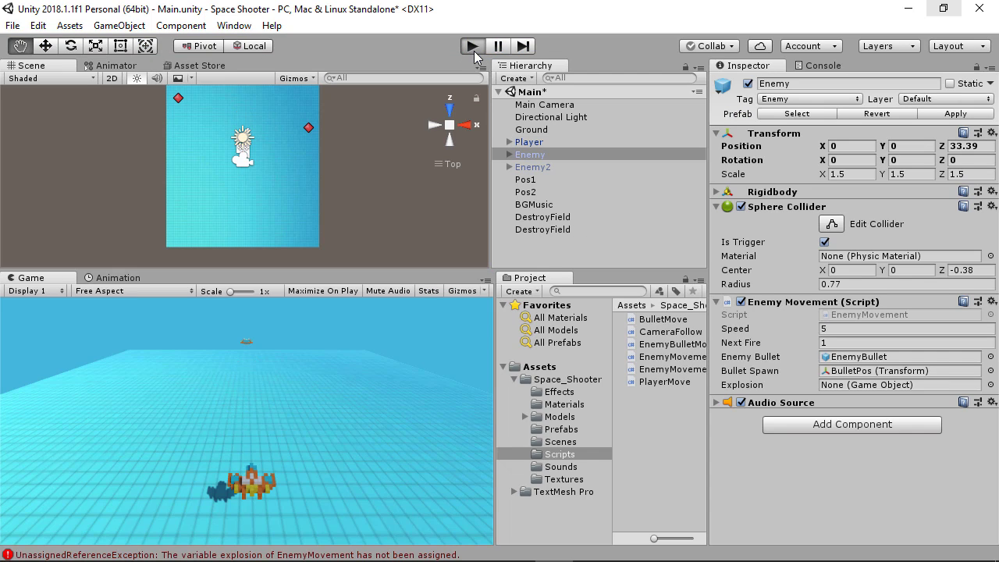
click(474, 48)
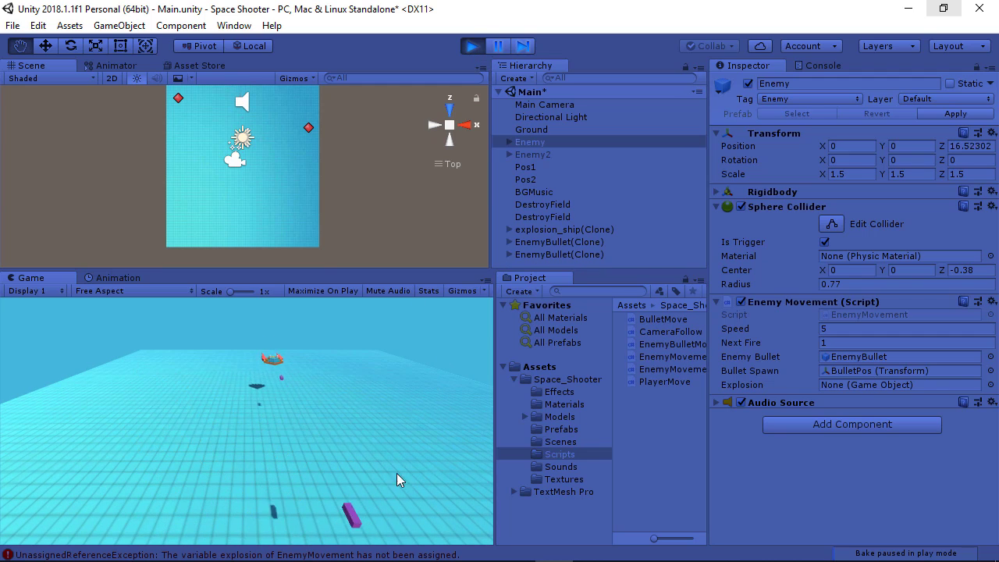
click(471, 47)
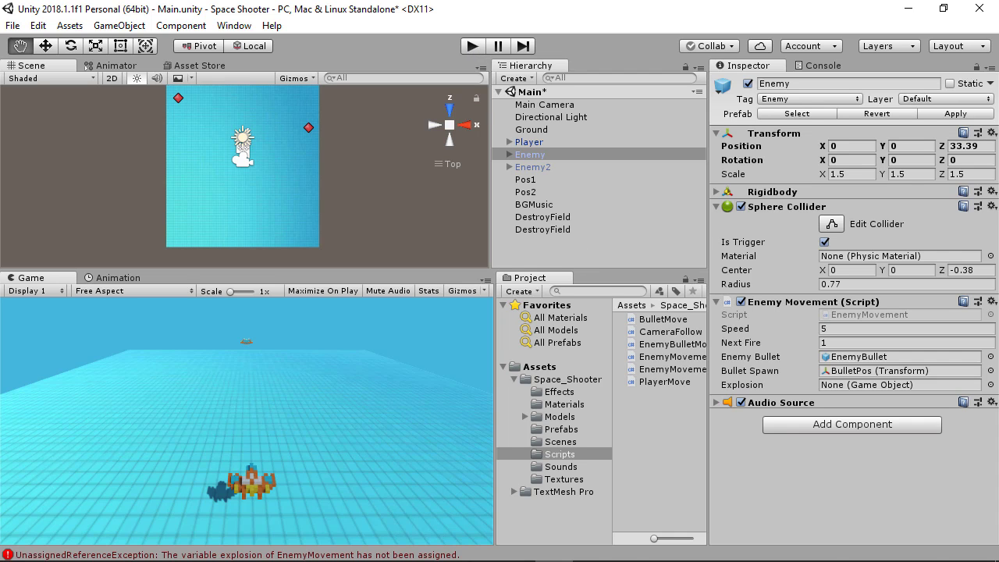
mouse_move(575, 547)
click(624, 551)
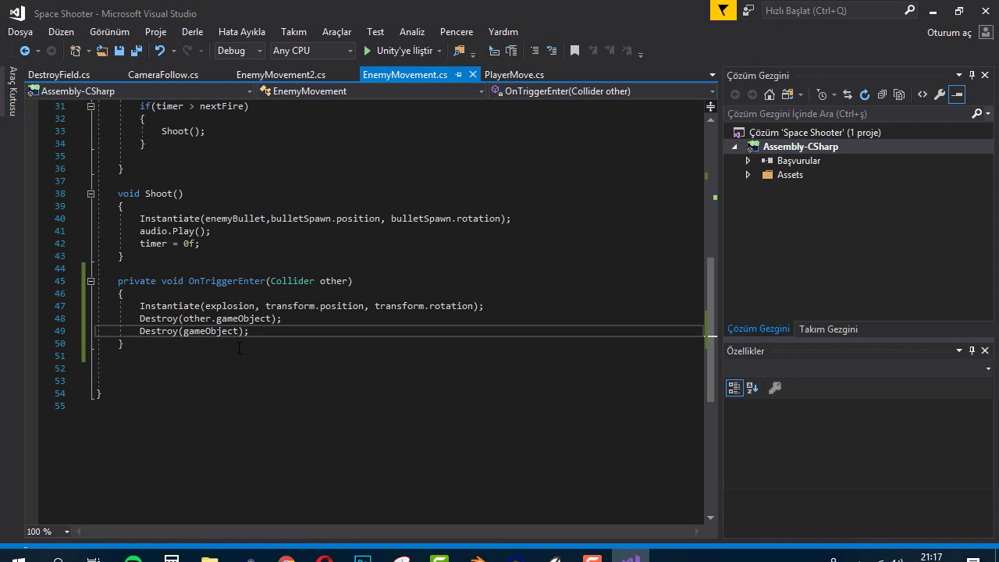
Step: Review PlayerMove.cs's OnTriggerEnter method, glancing at Unity before coming back
click(509, 76)
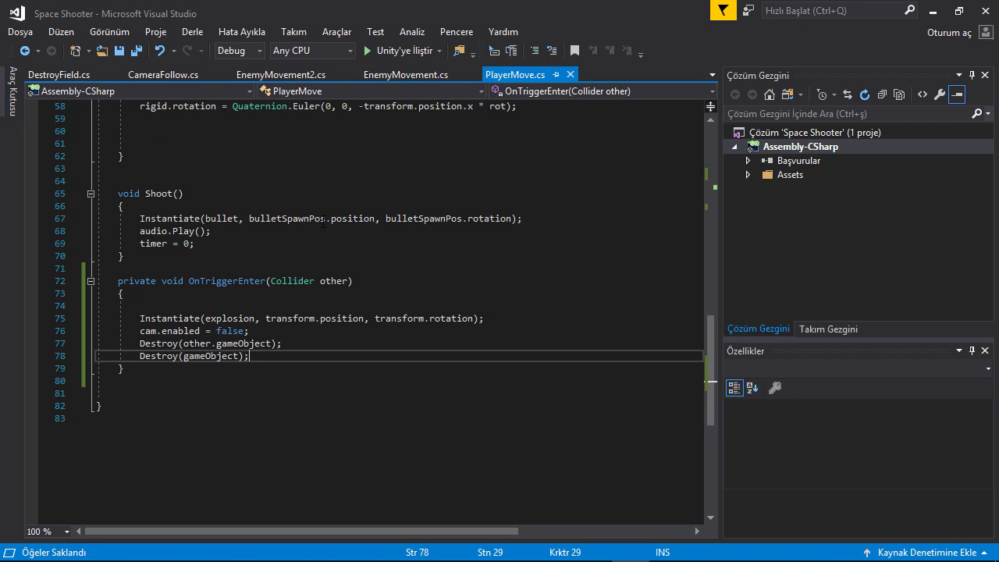
drag(97, 281, 124, 369)
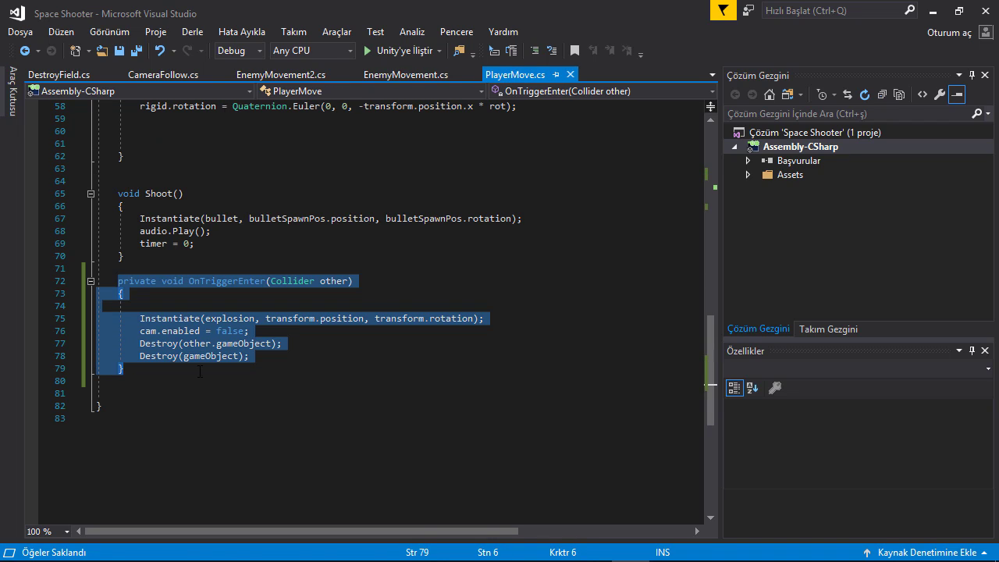
click(124, 369)
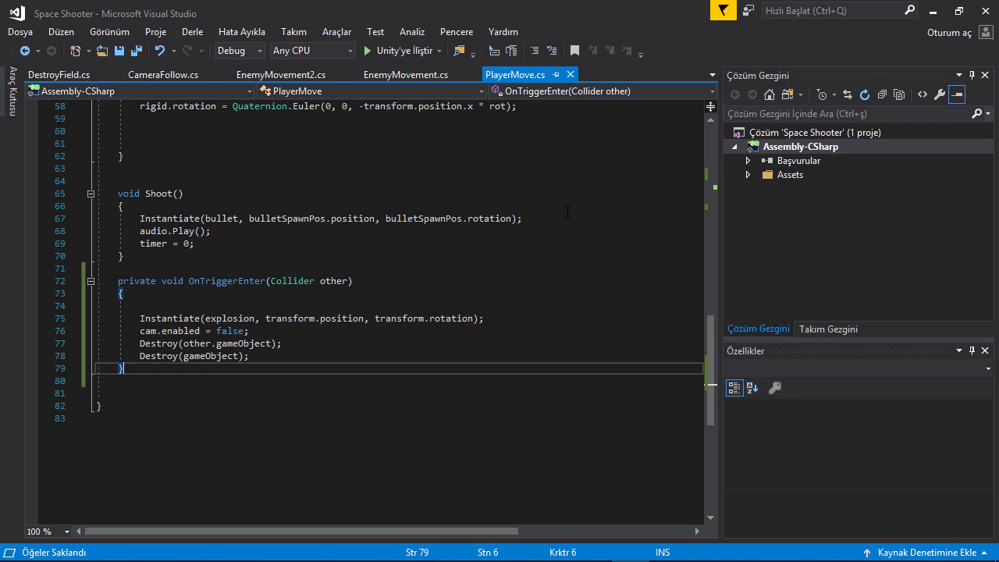
click(934, 11)
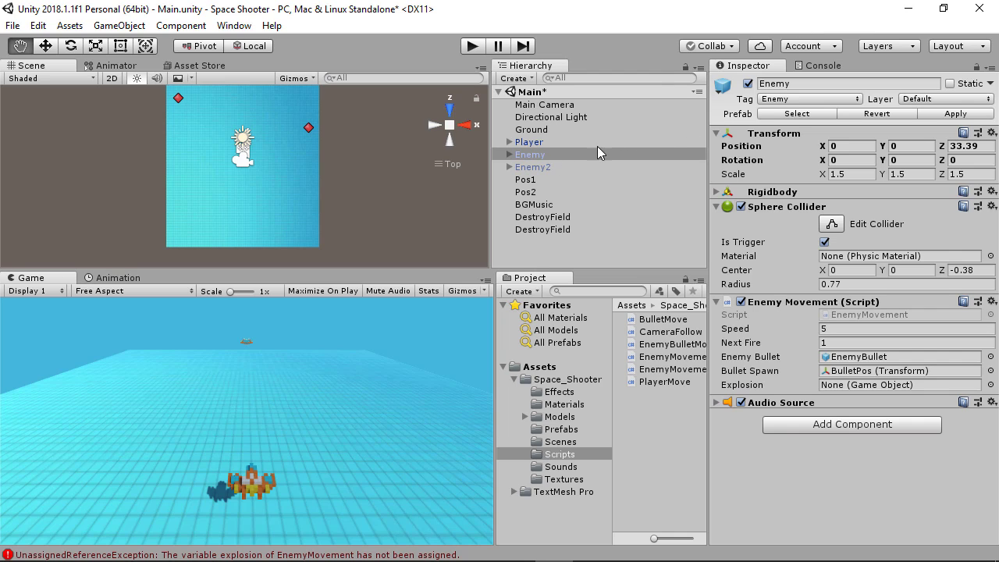
click(907, 9)
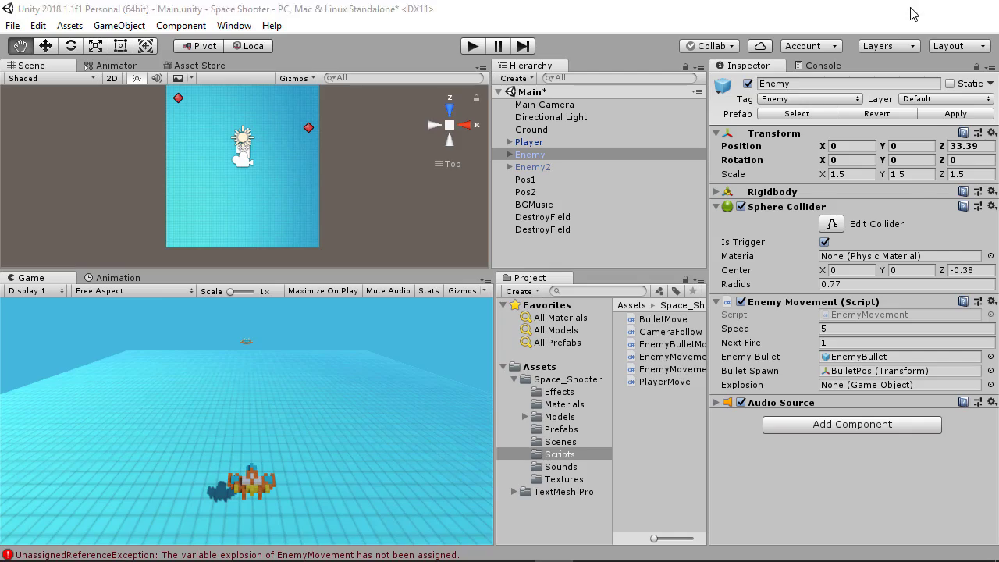
click(631, 545)
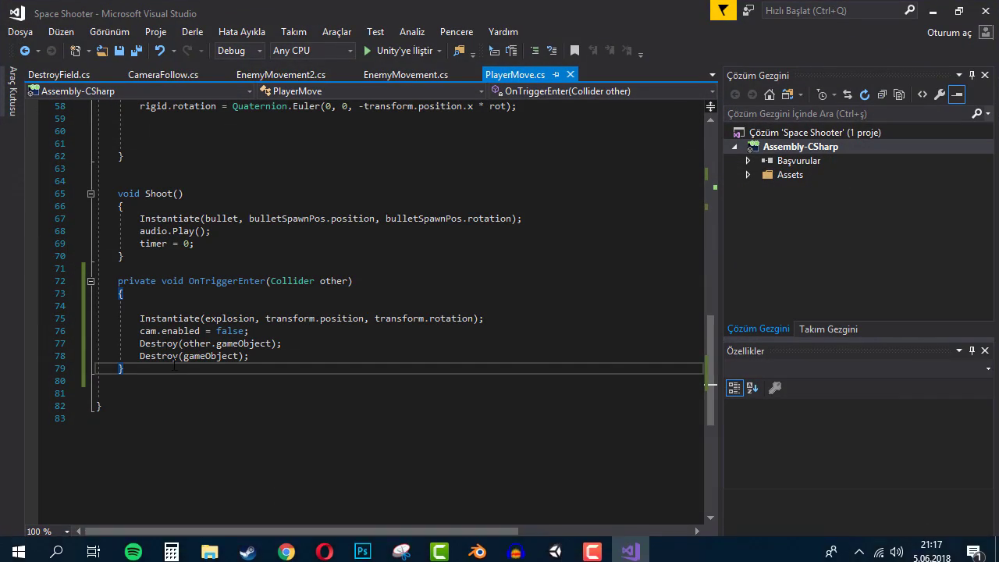
Step: Add an if(other.tag == "Enemy") { } block on line 74
click(188, 307)
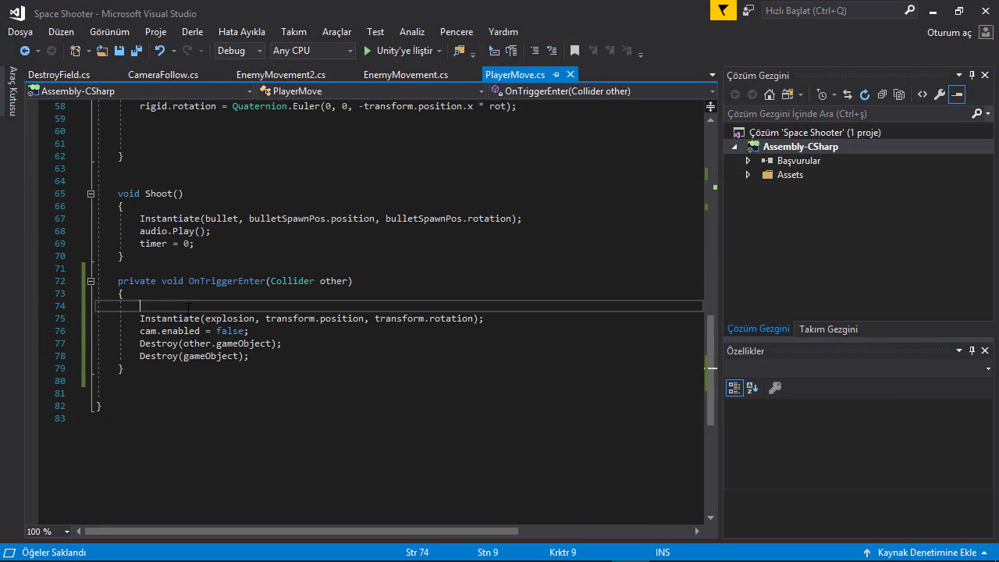
text(if()
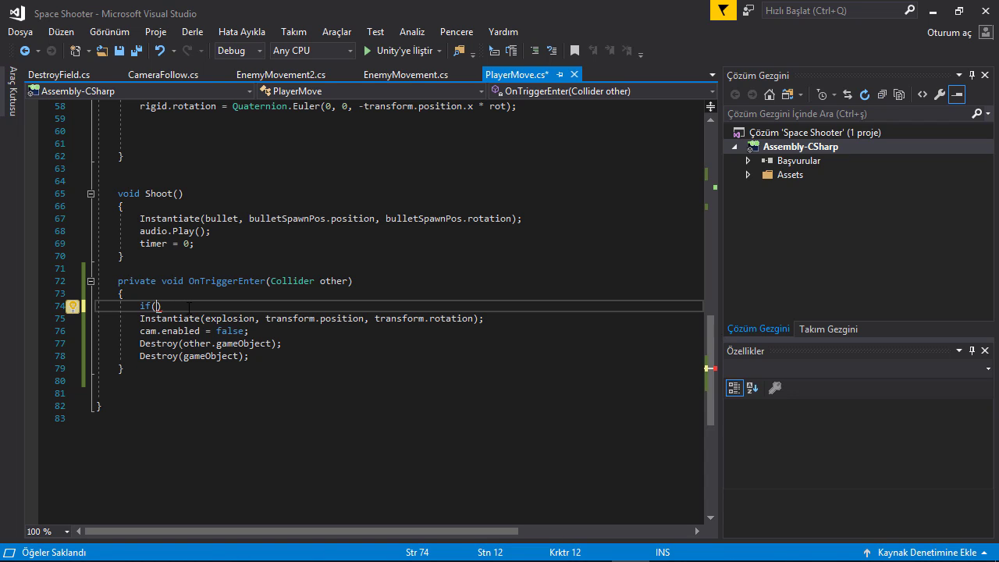
text(other.ta)
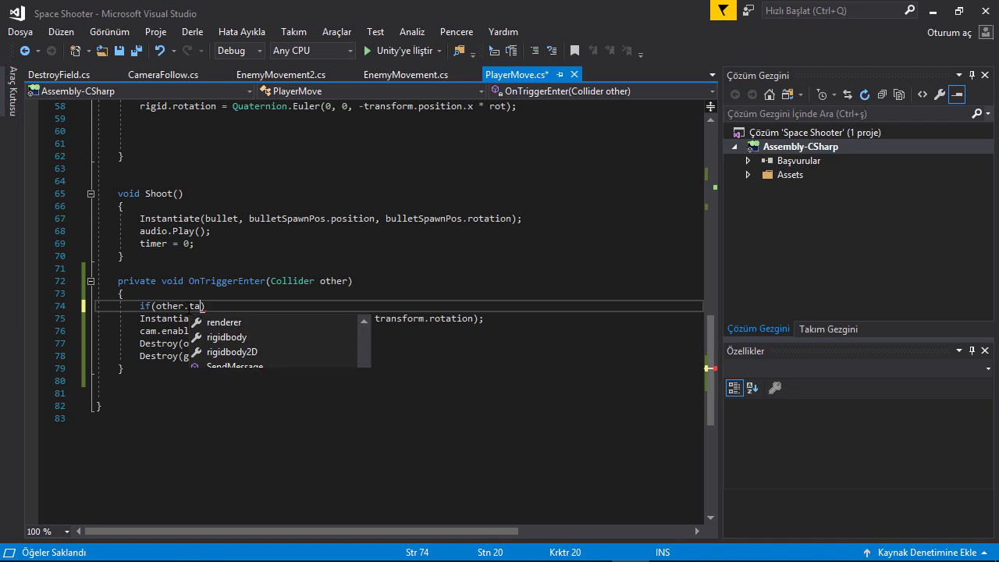
text(g)
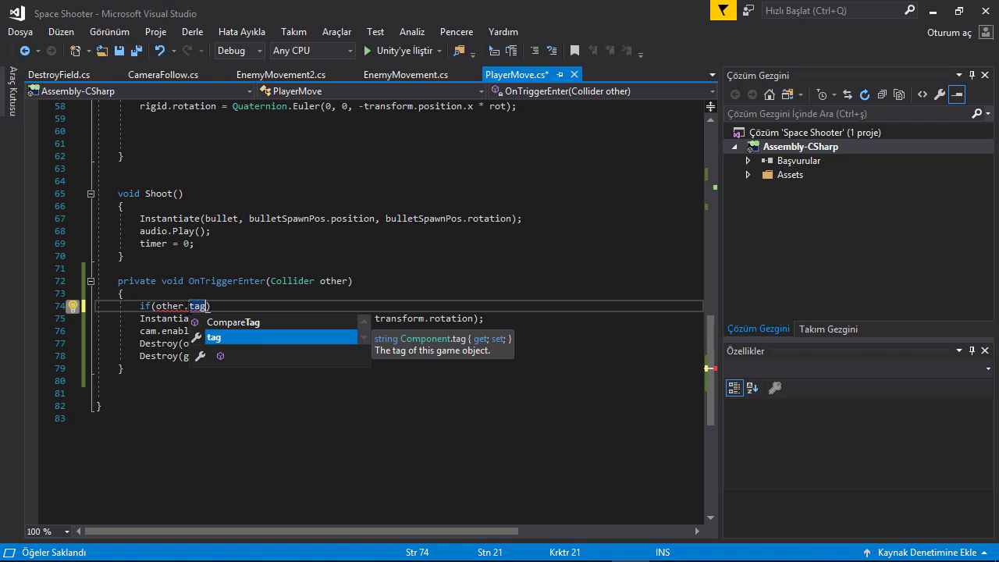
text( == ")
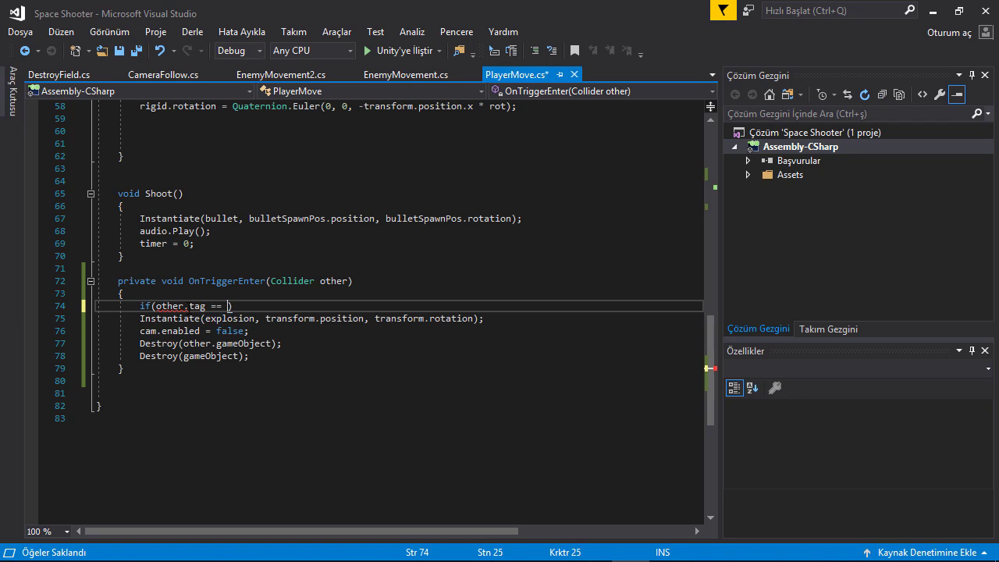
text(Enemy")
text())
key(Return)
text({)
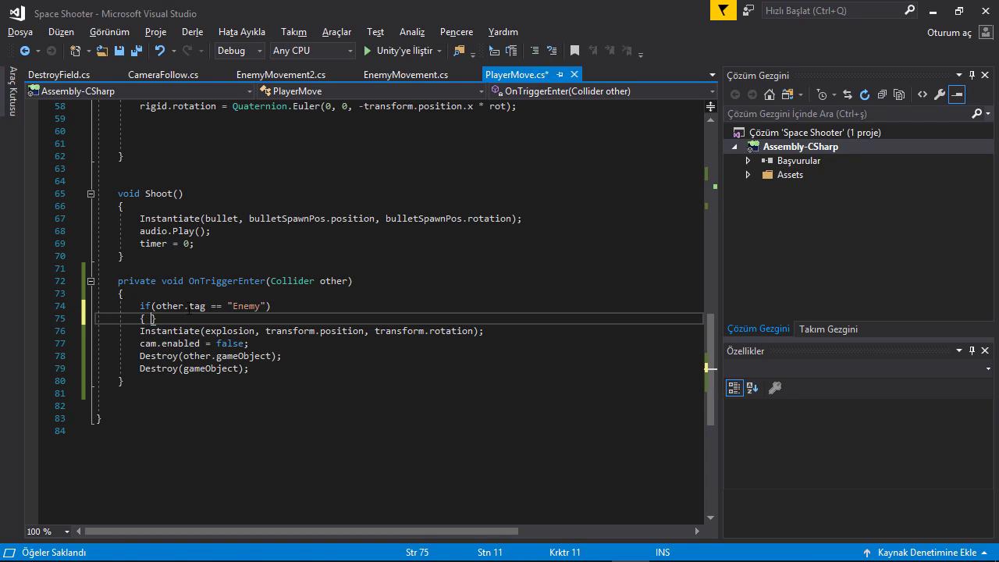
key(Return)
key(Return)
key(Return)
text(})
Step: Move the explosion, camera-disable and two Destroy lines inside the if block, and save
key(Down)
key(Right)
key(Right)
key(Right)
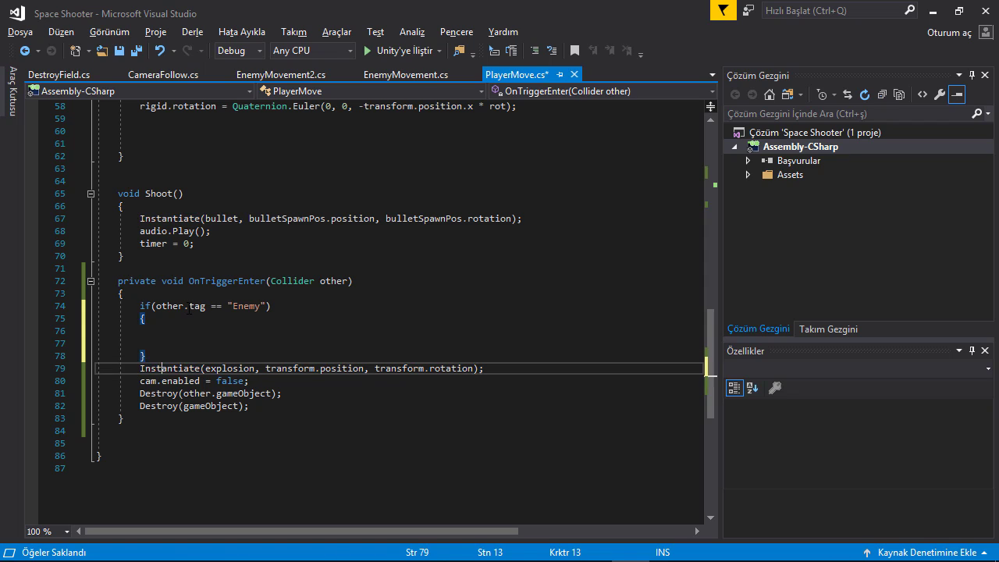
key(shift+Down)
key(shift+Down)
key(shift+Down)
key(shift+Down)
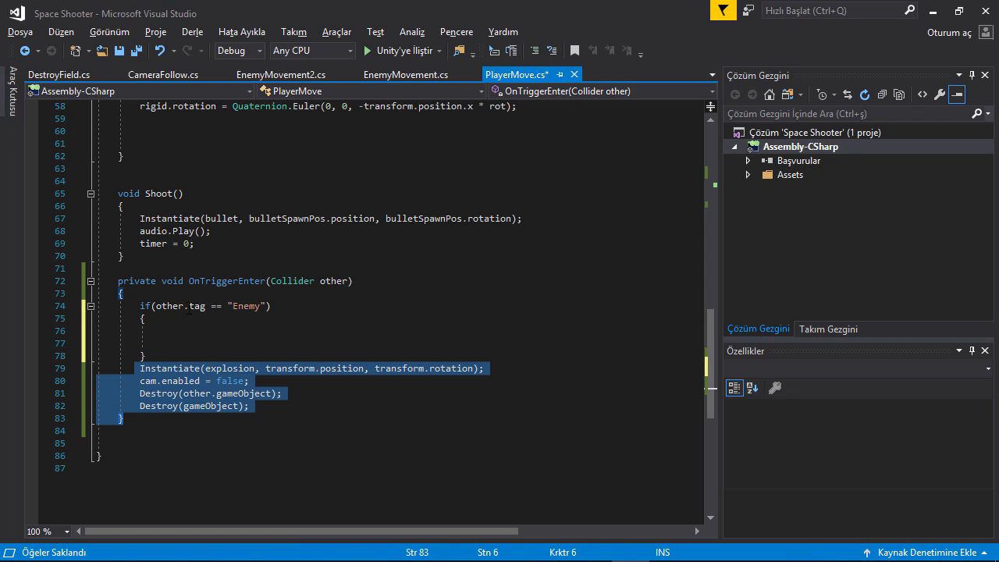
key(shift+Up)
key(shift+Right)
key(shift+Right)
key(shift+Right)
key(shift+Right)
key(shift+Right)
key(shift+Right)
key(shift+Right)
key(Delete)
key(Up)
key(Up)
key(Up)
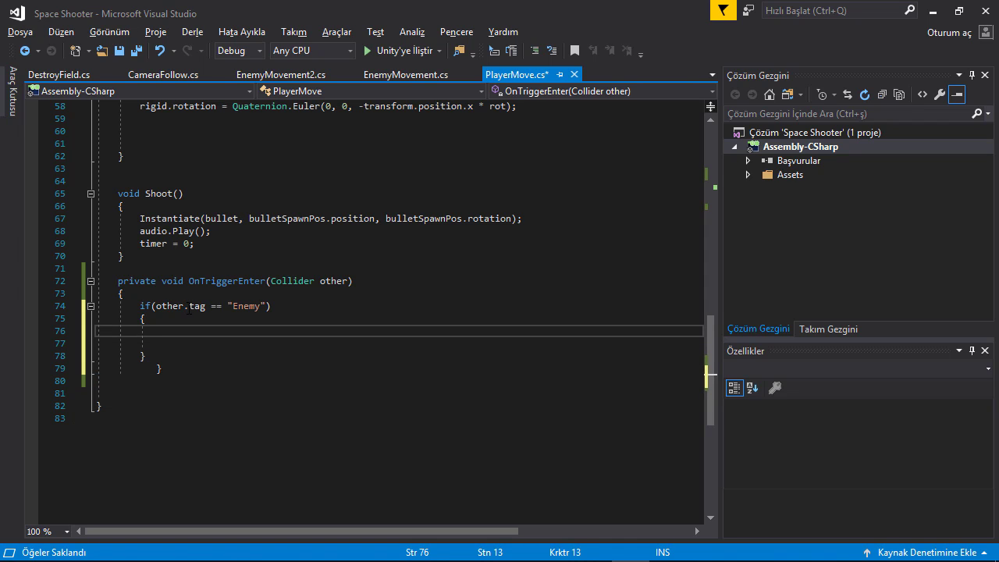
text(Instantiate(explosion, transform.position, transform.rotation); cam.enabled = false; Destroy(other.gameObject); Destroy(gameObject);)
key(ctrl+s)
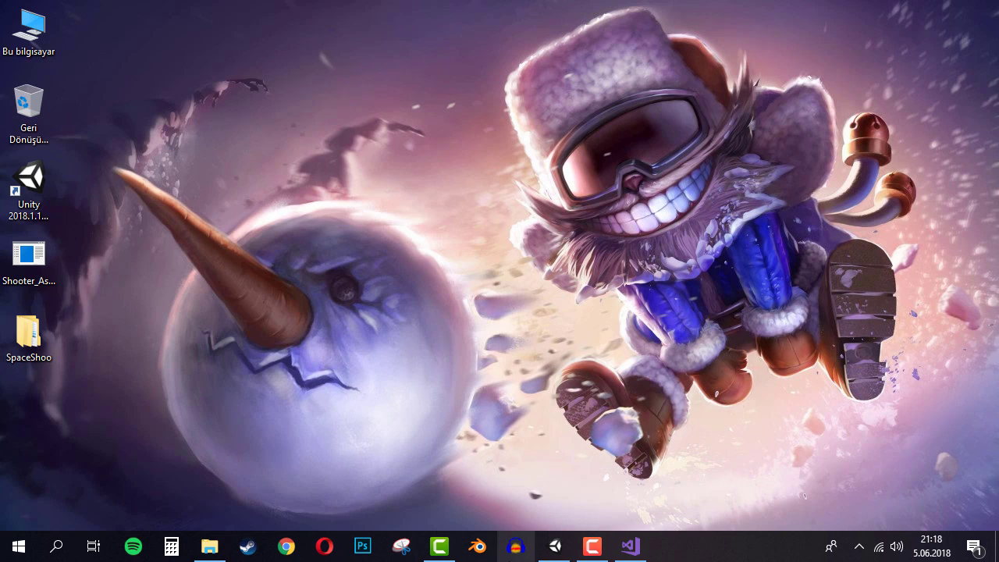
Step: Set the EnemyBullet prefab's tag to Enemy in Unity
click(555, 546)
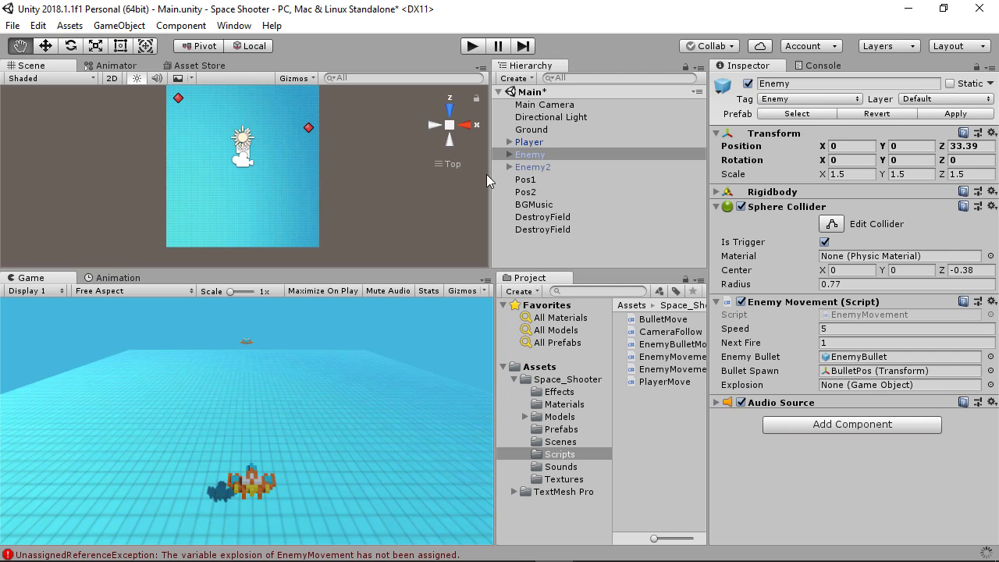
click(546, 166)
click(550, 155)
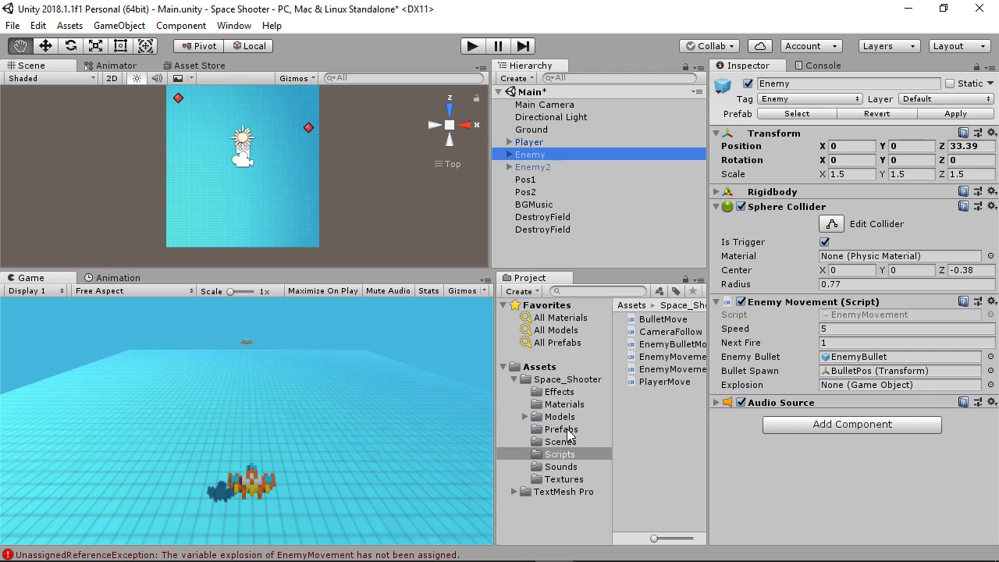
click(569, 434)
click(666, 346)
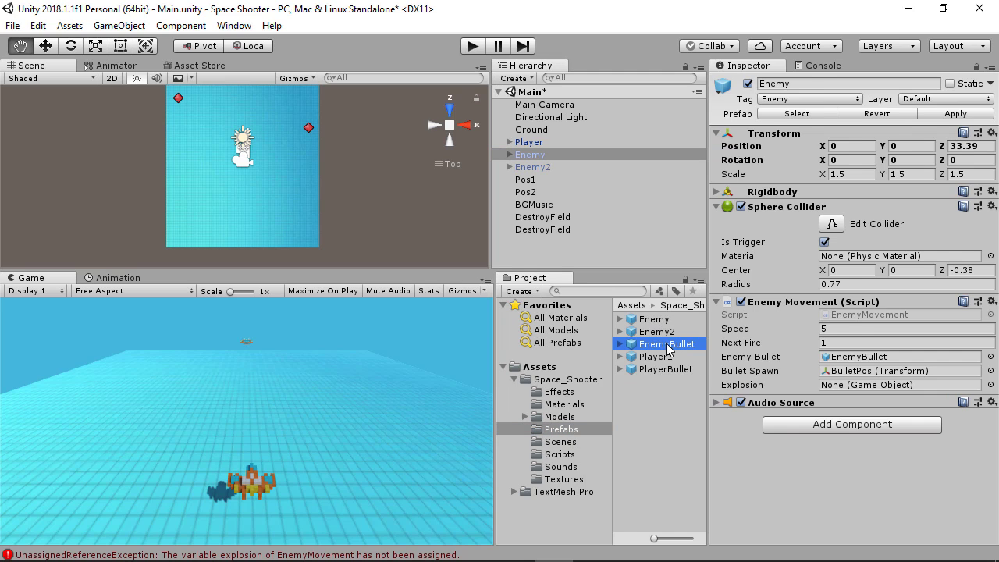
click(775, 100)
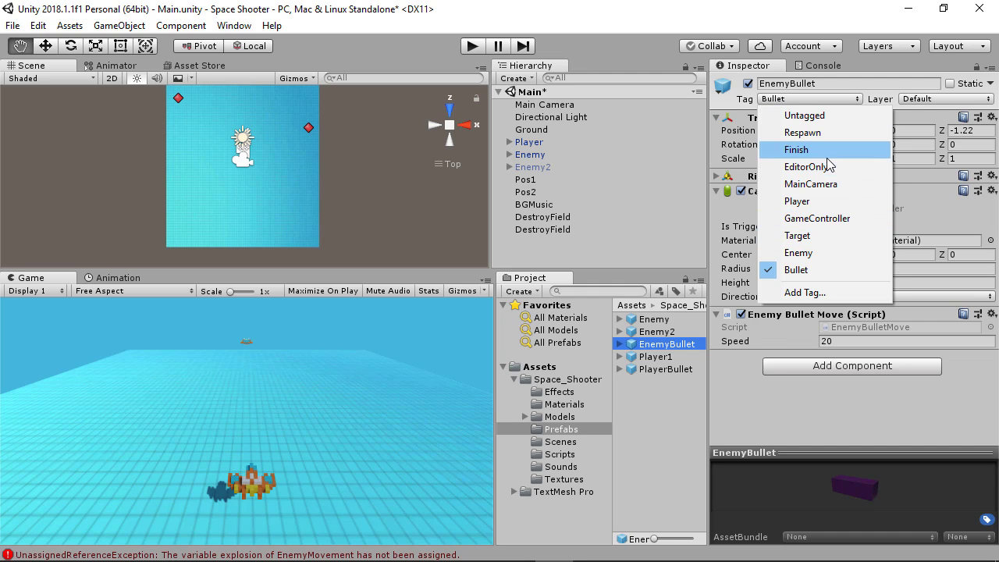
click(826, 253)
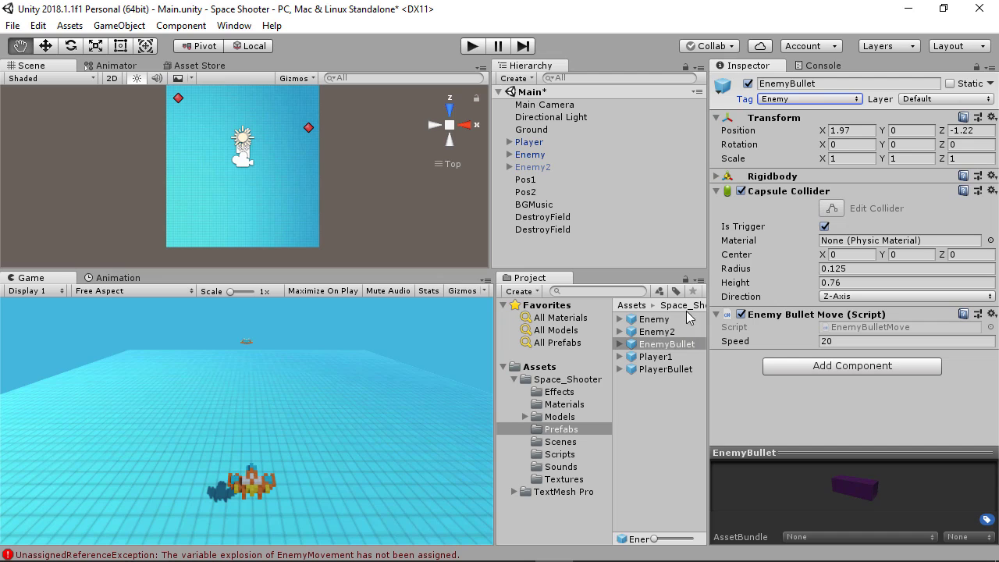
Step: Run and stop the game three times to test the explosions
click(467, 47)
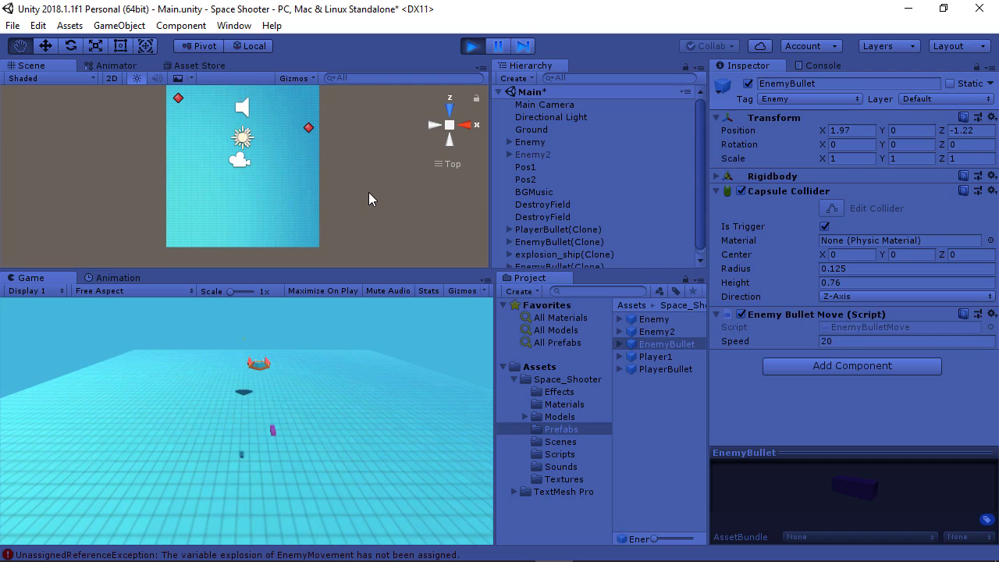
click(470, 47)
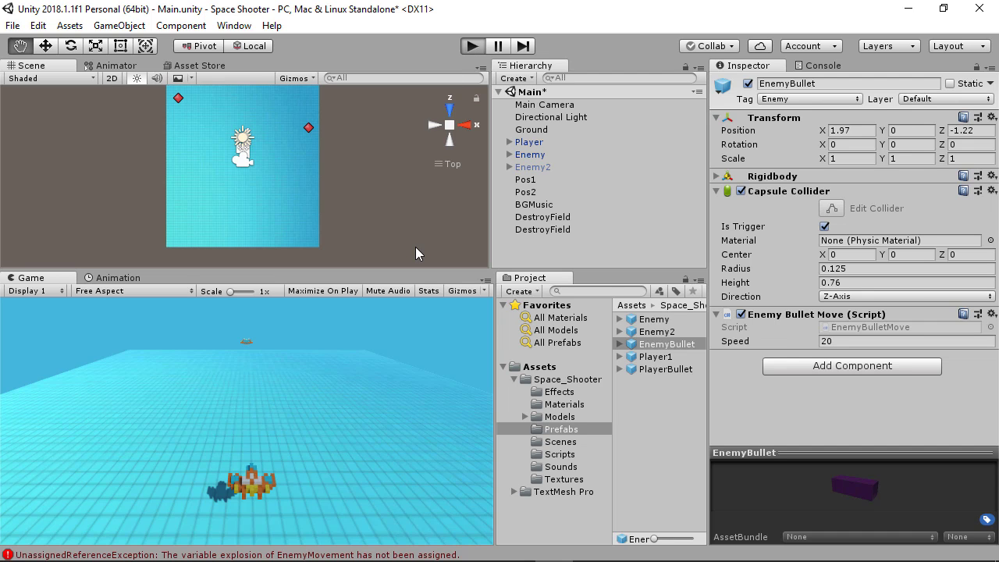
key(ctrl+p)
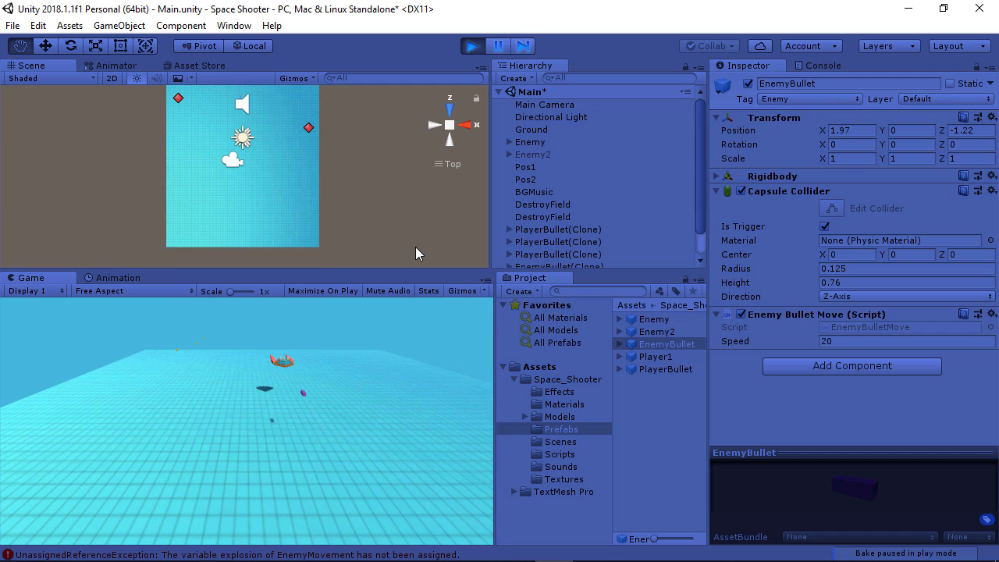
click(473, 47)
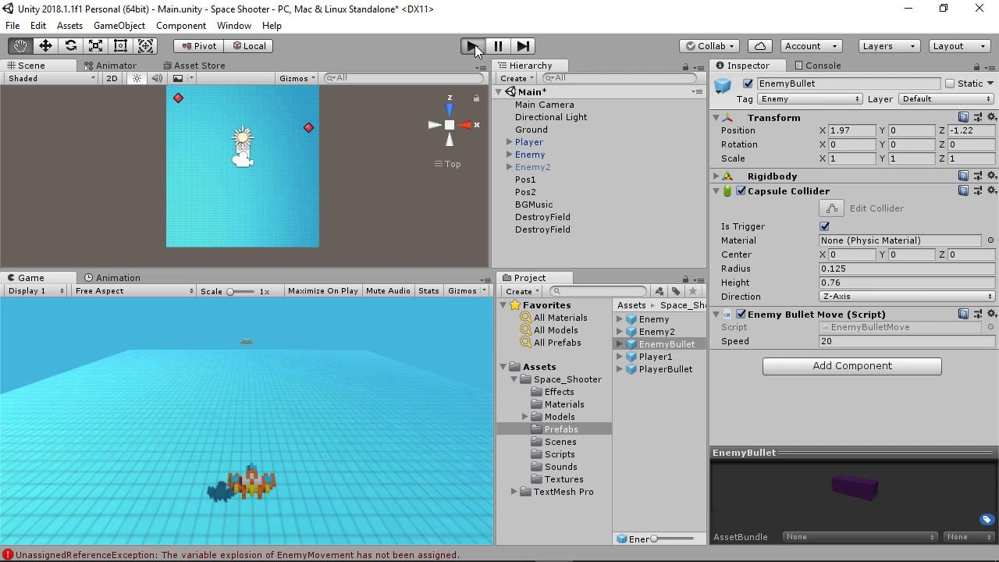
click(474, 46)
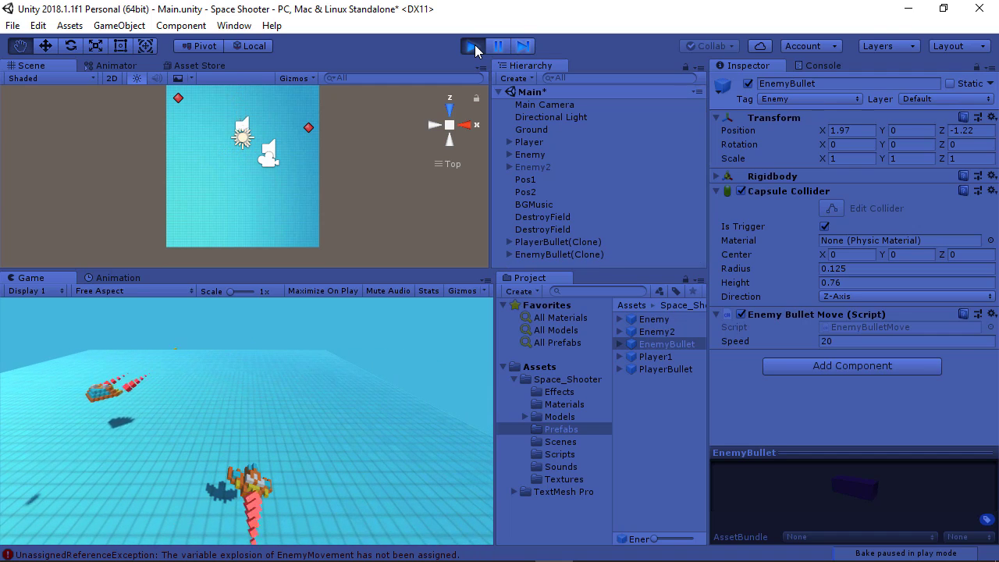
click(473, 46)
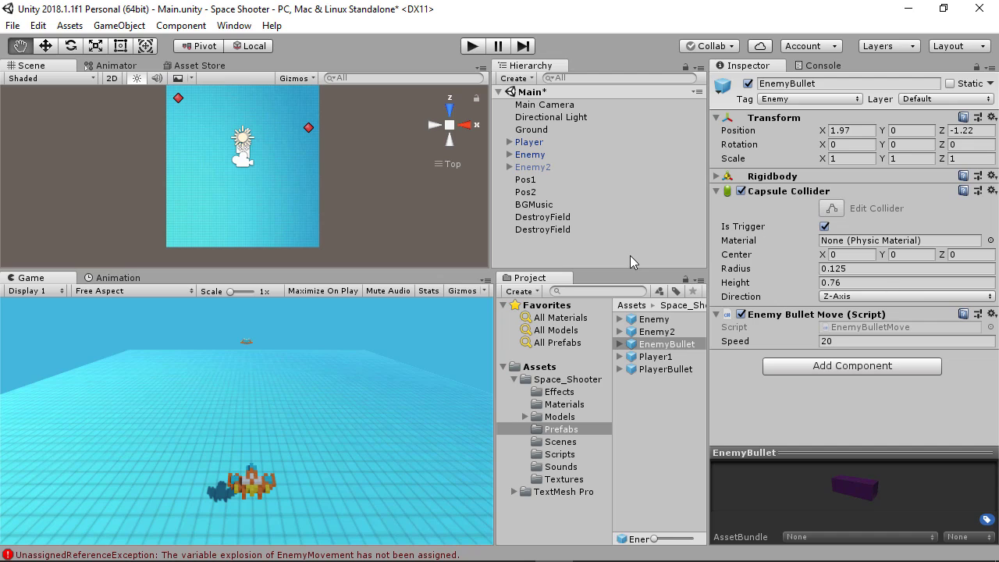
Step: Review the Enemy and Player objects and the public explosion field in EnemyMovement.cs
click(544, 156)
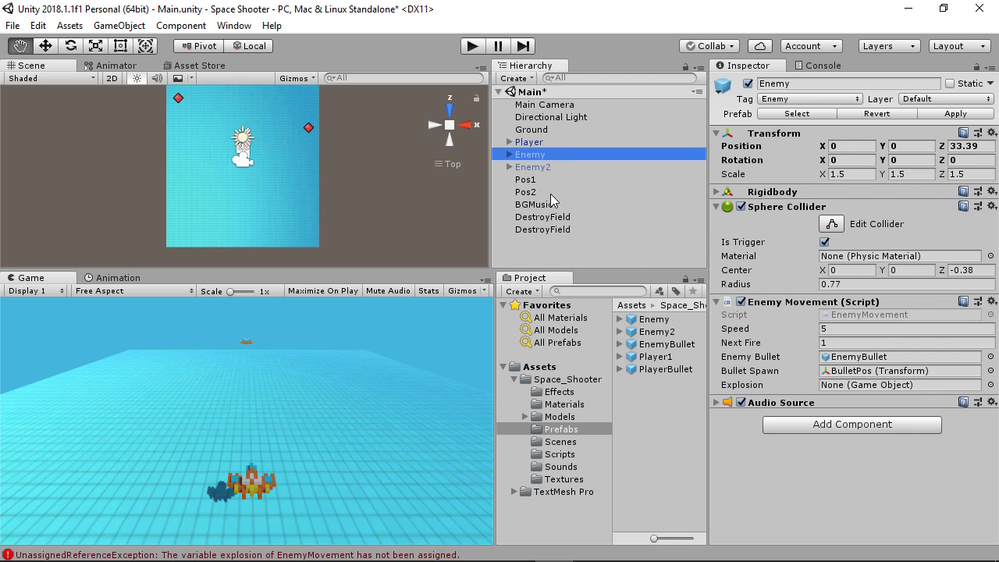
click(538, 144)
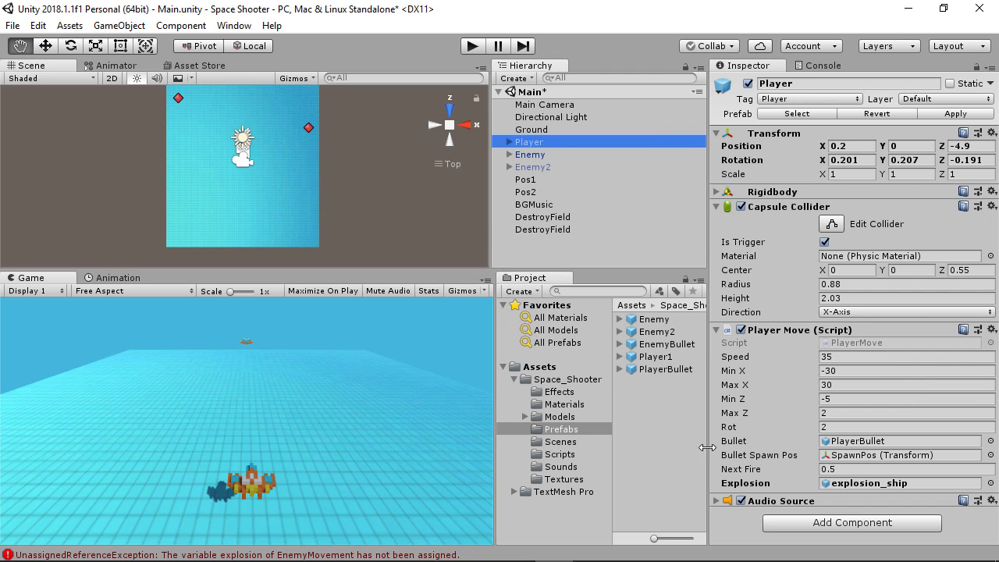
click(631, 548)
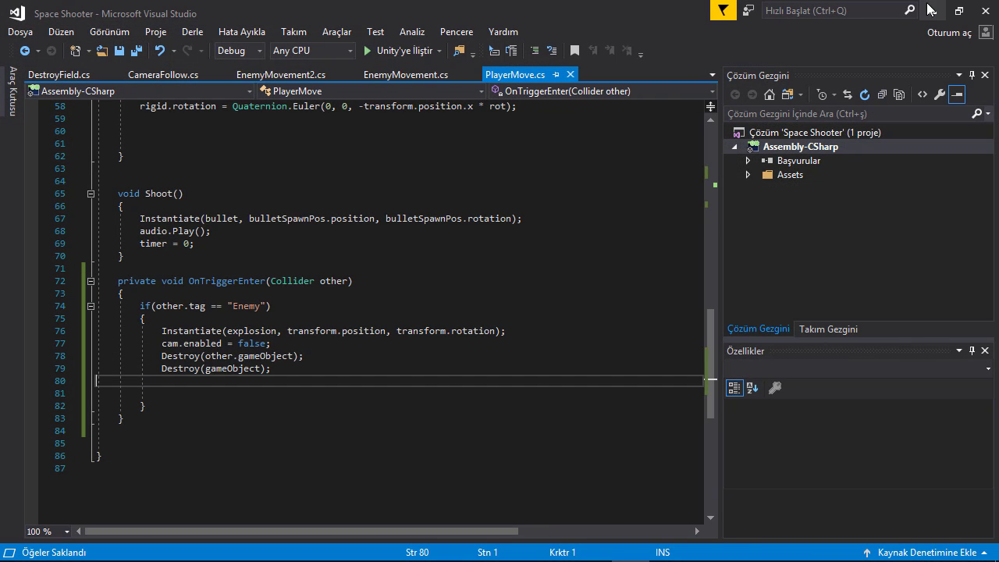
click(426, 75)
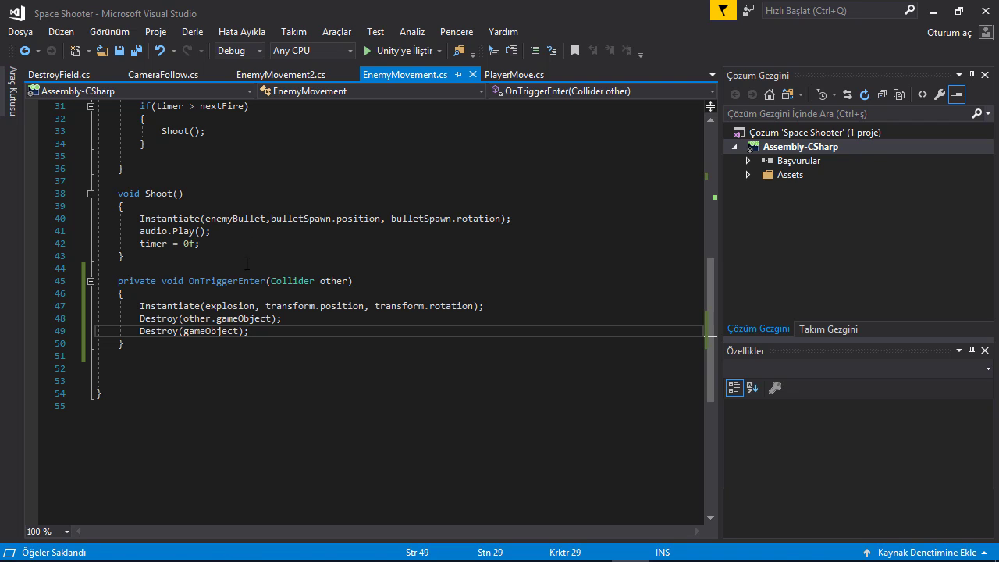
scroll(234, 297, up, 10)
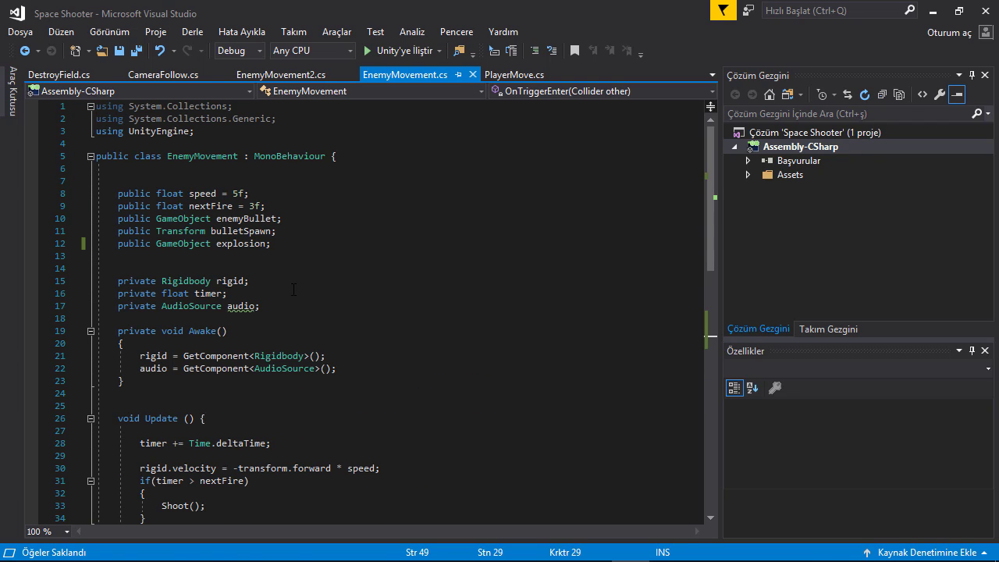
drag(117, 247, 267, 244)
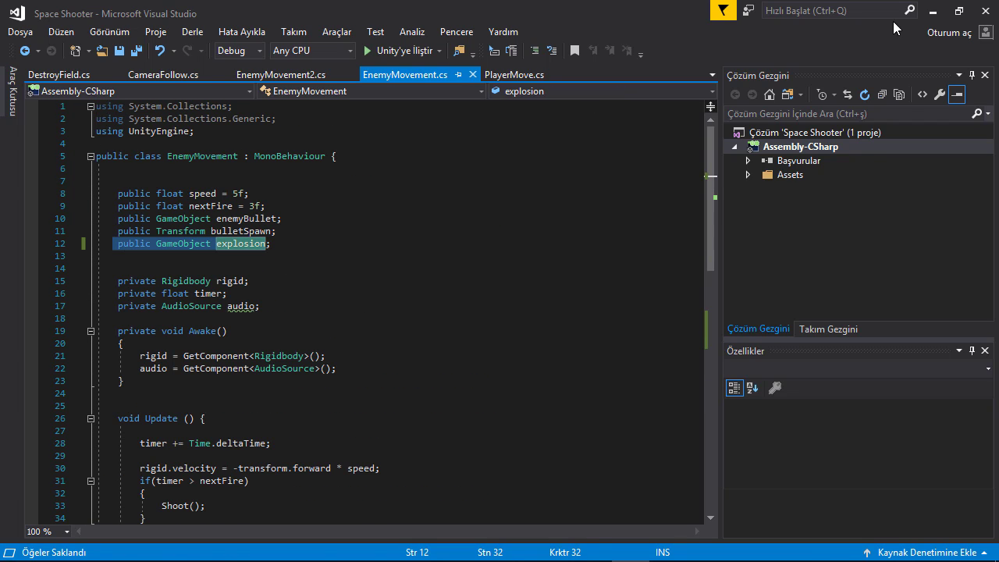
click(933, 11)
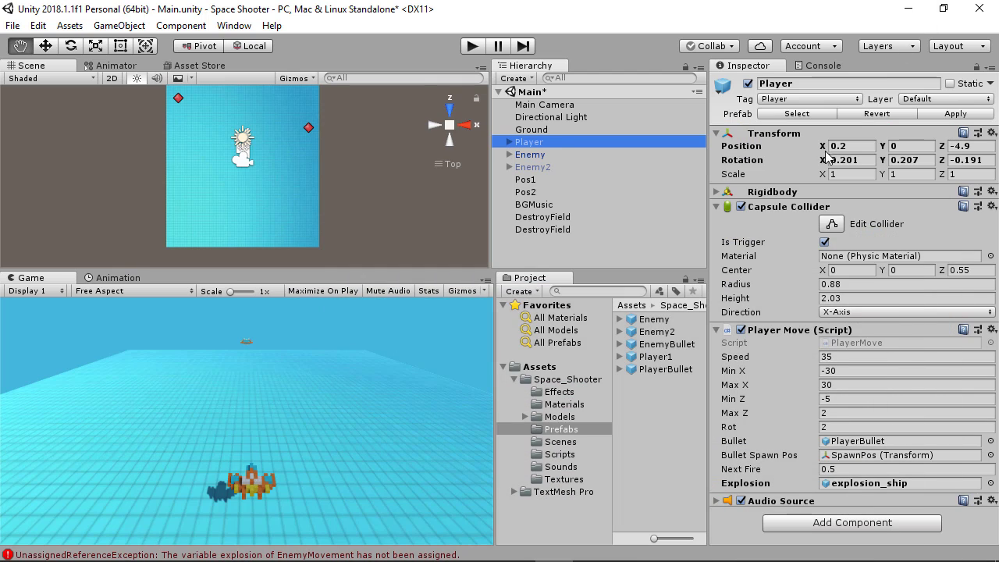
Step: Assign explosion_ship from Effects to the Enemy's Explosion slot and save the scene
click(555, 158)
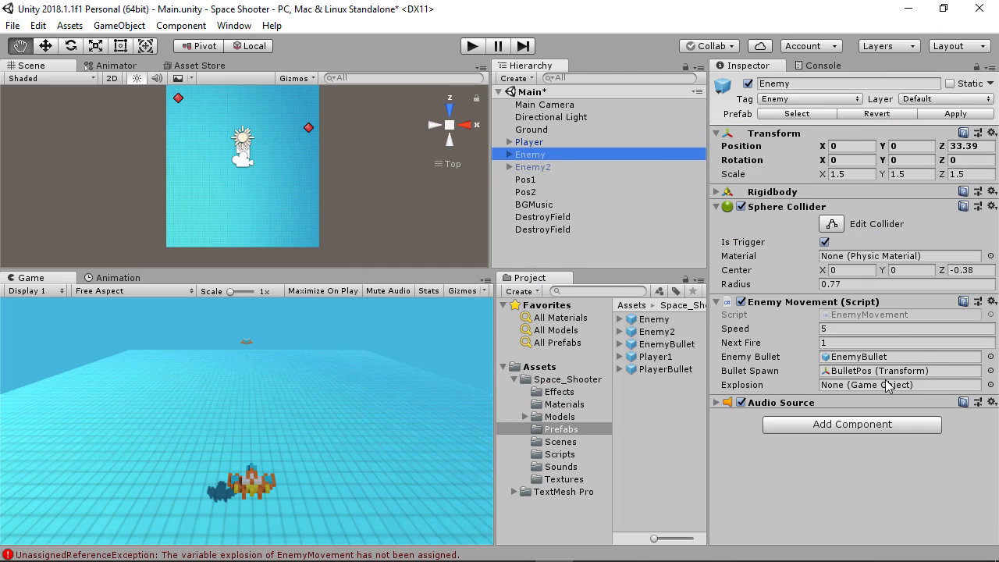
click(560, 392)
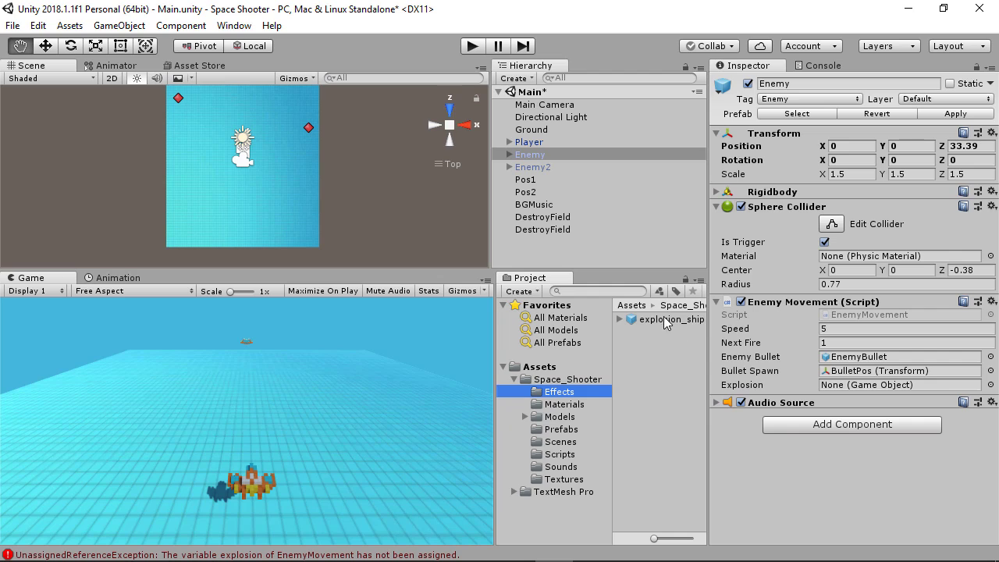
drag(669, 320, 848, 388)
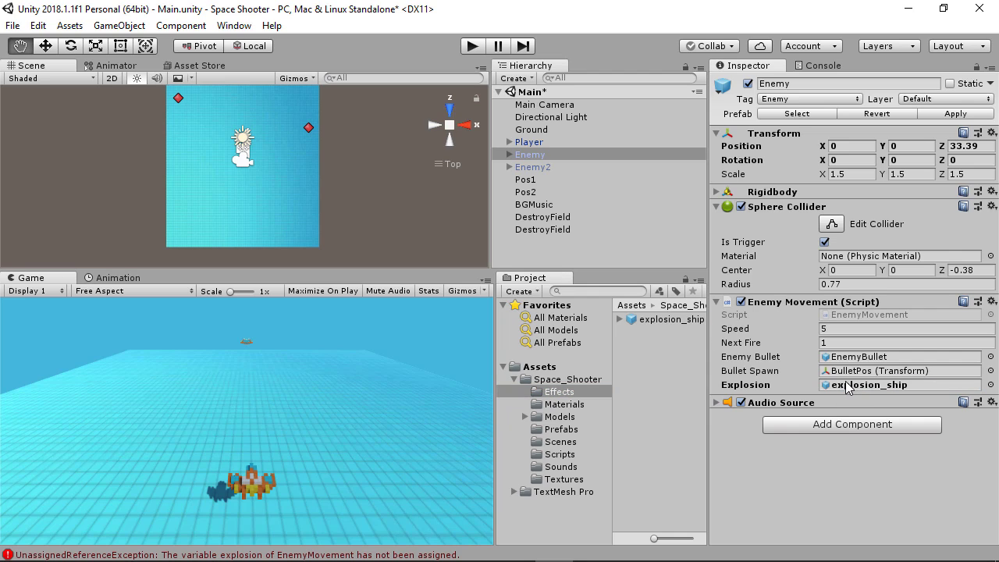
key(ctrl+s)
Step: Check the Player object and the tags on the EnemyBullet and PlayerBullet prefabs
click(561, 143)
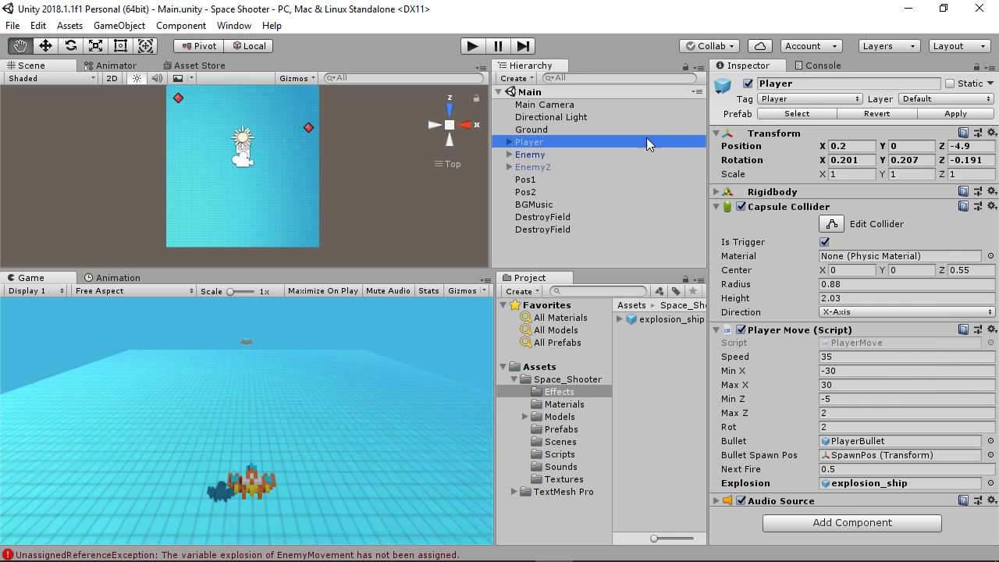
click(570, 429)
click(670, 344)
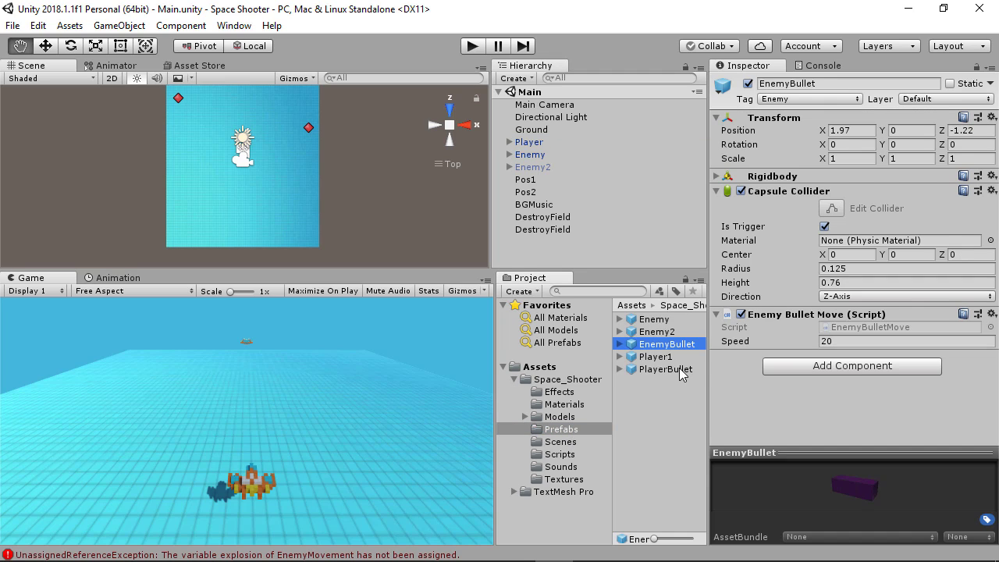
click(679, 370)
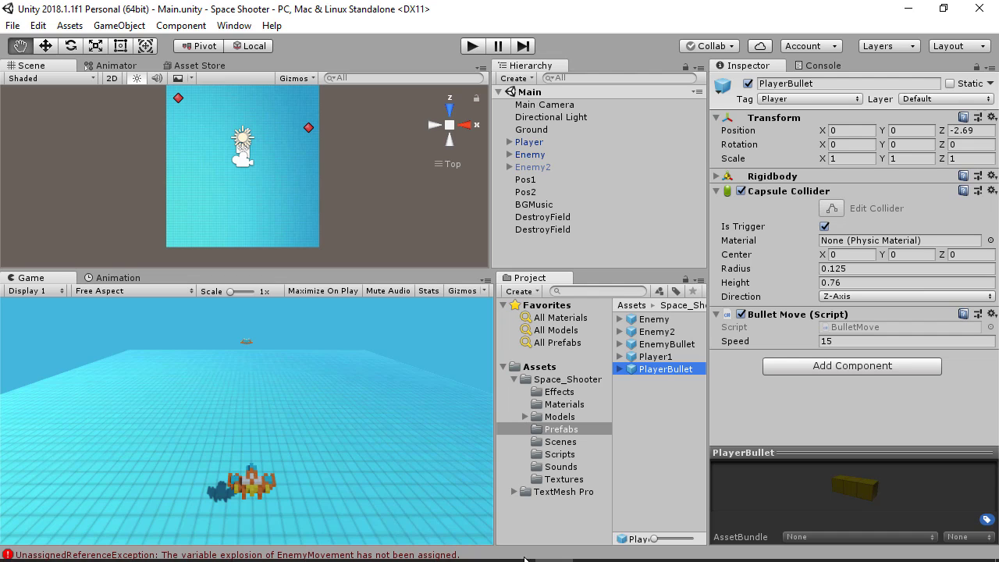
click(631, 547)
Step: Add an if (other.tag == "Player") block with braces inside OnTriggerEnter
scroll(382, 235, down, 3)
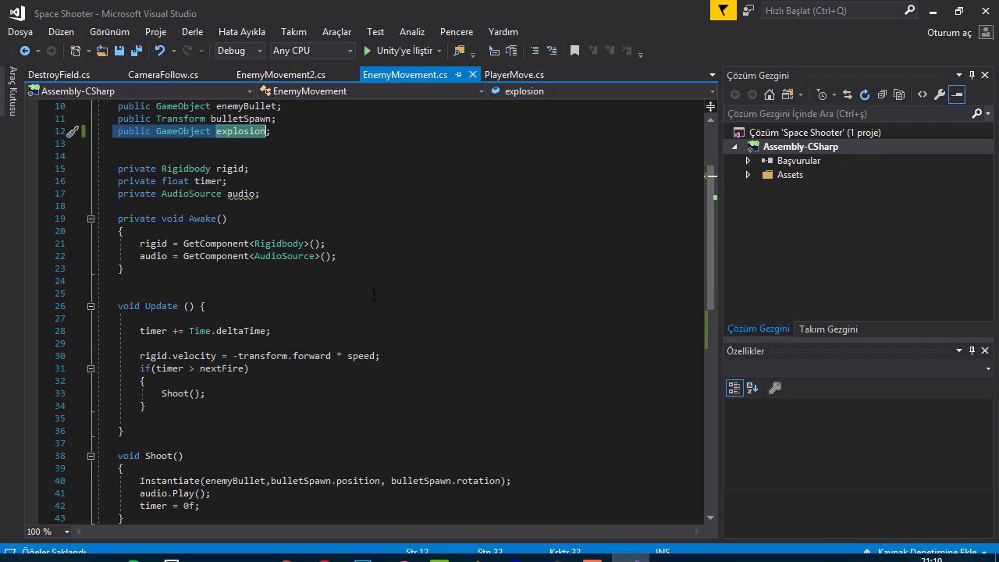
scroll(374, 295, down, 3)
scroll(195, 399, down, 1)
click(195, 407)
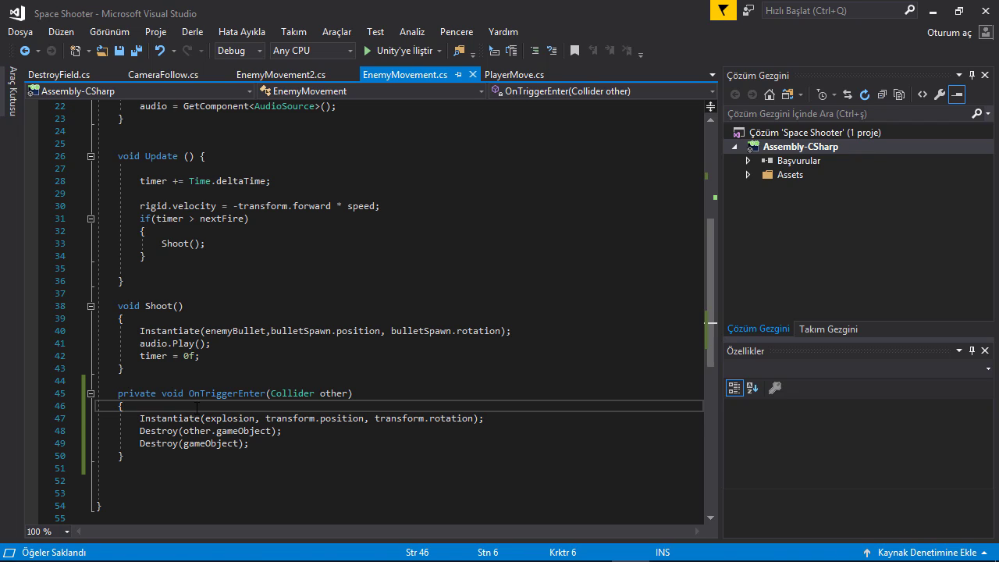
key(Return)
text(if()
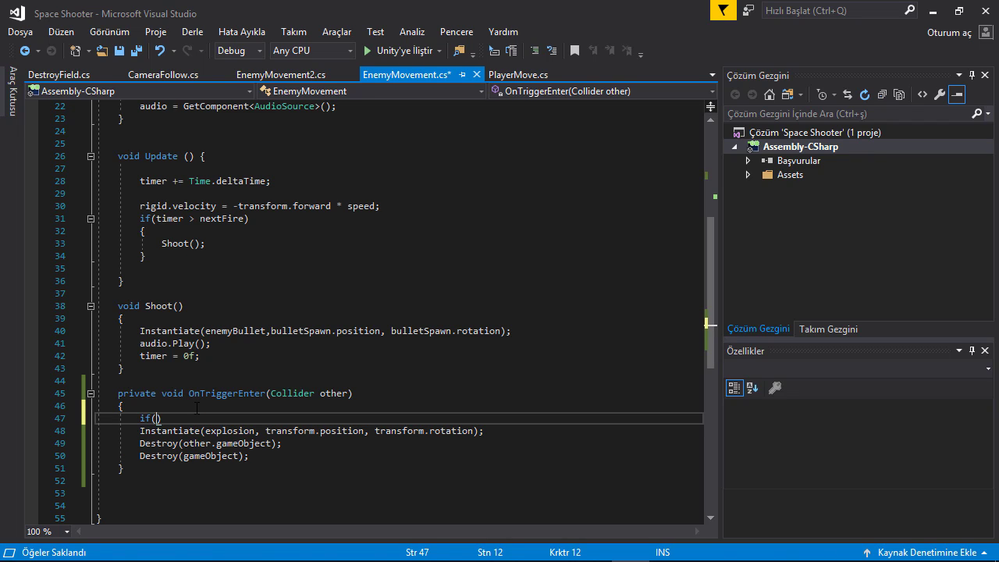
text(other.tag)
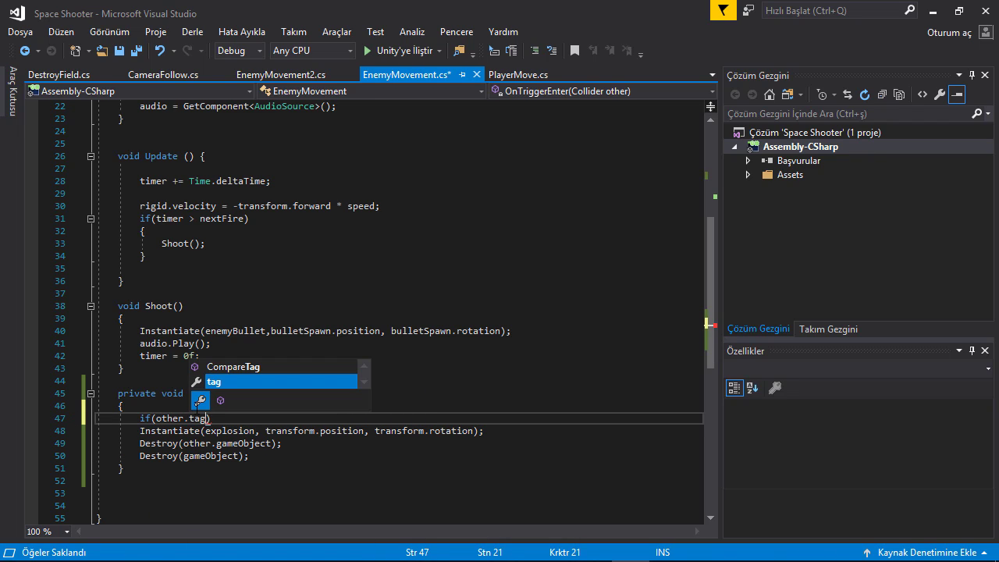
key(Escape)
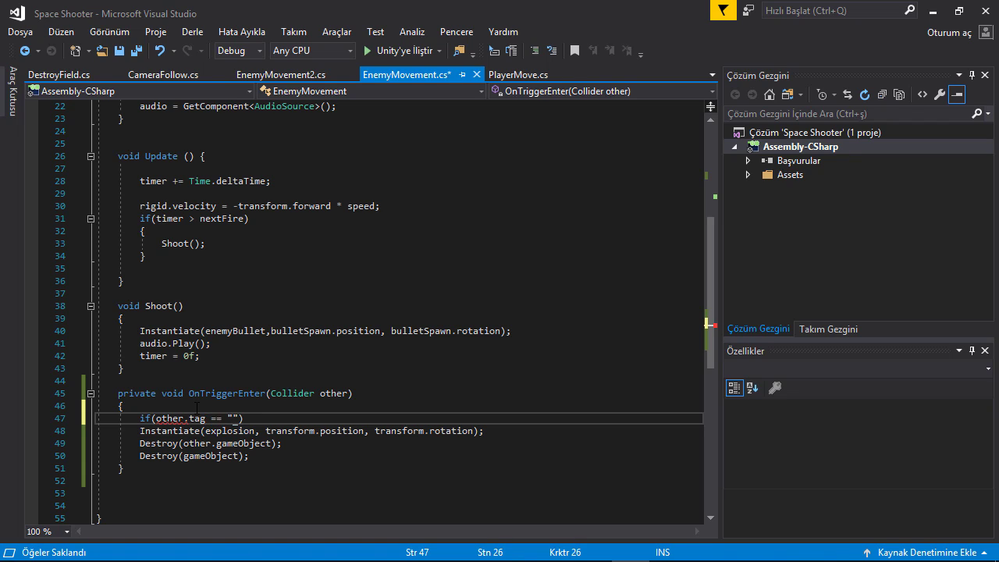
key(BackSpace)
key(BackSpace)
text(Player)
key(Return)
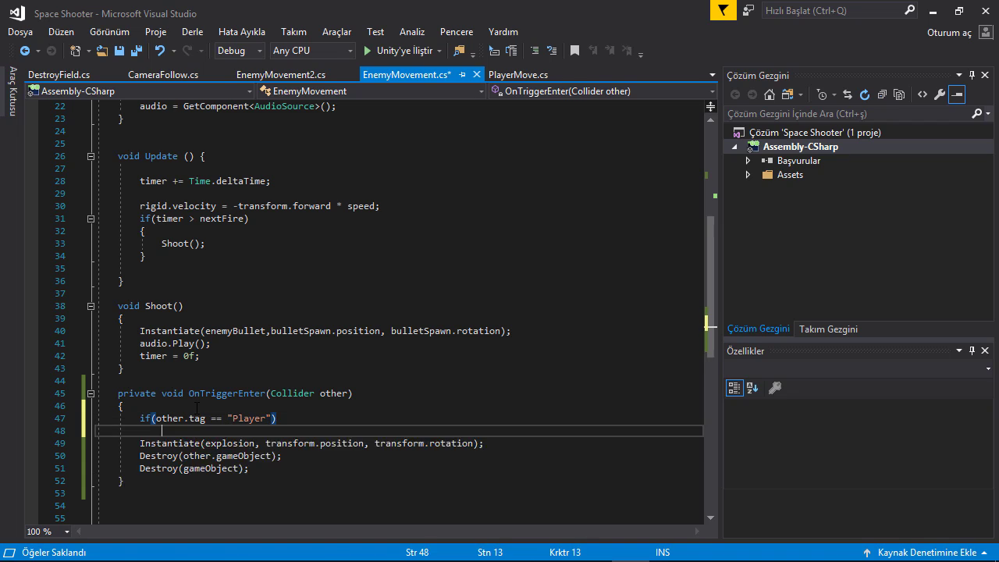
key(Return)
text({)
key(Return)
key(Return)
key(Return)
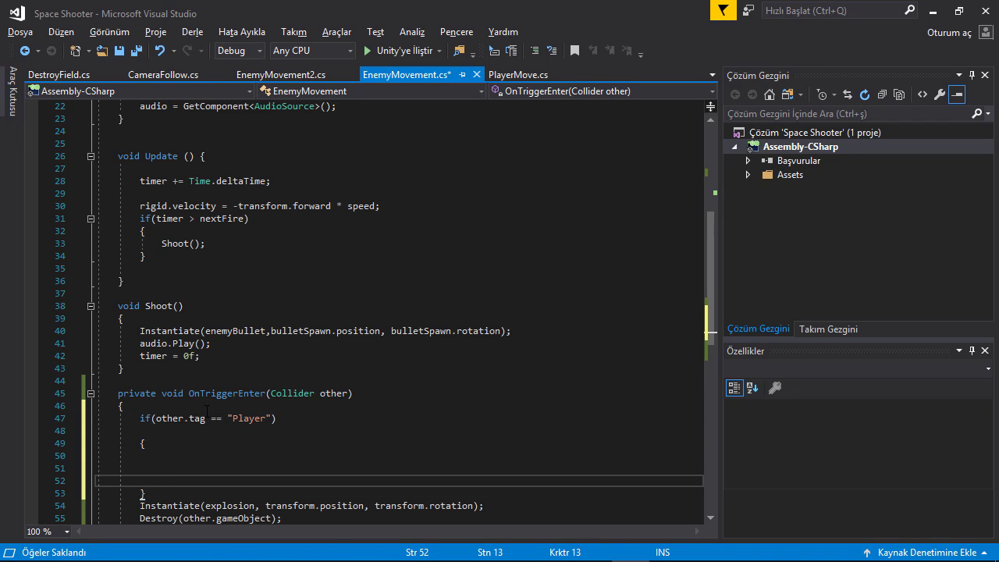
Step: Move the Instantiate and Destroy lines into the if block, remove blank lines, and save
scroll(206, 411, down, 4)
drag(134, 360, 261, 378)
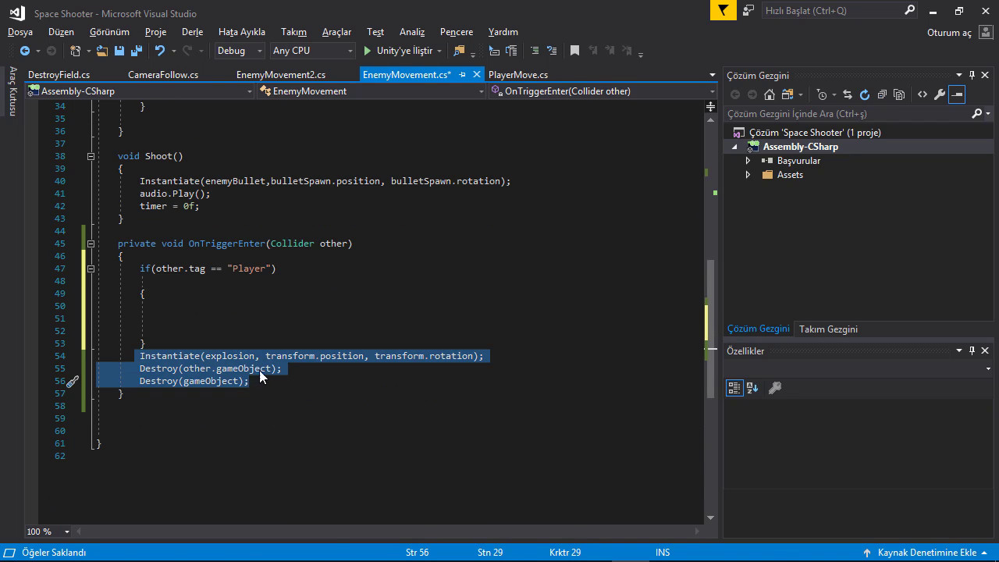
key(ctrl+x)
click(178, 306)
key(ctrl+v)
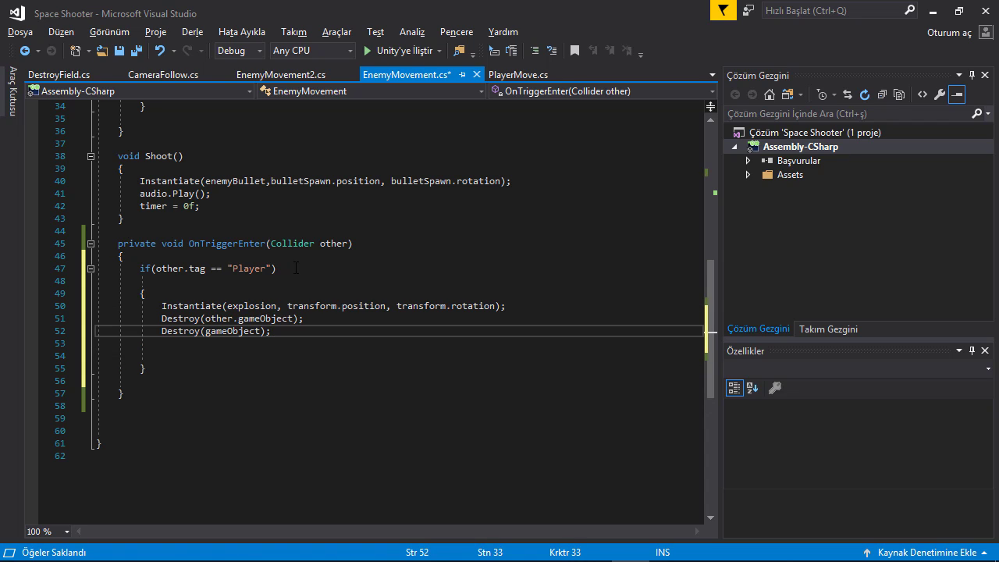
click(296, 268)
key(Delete)
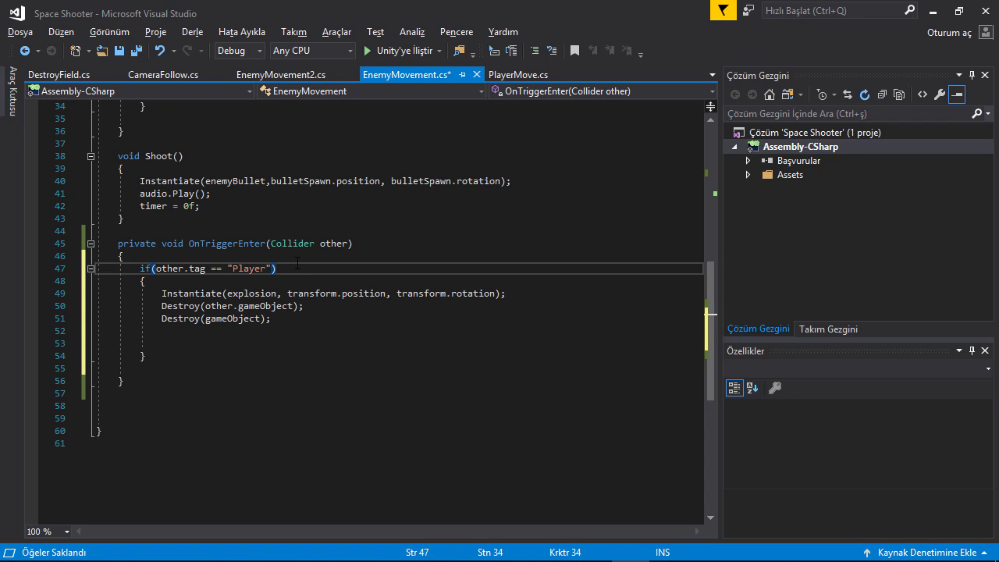
key(ctrl+s)
click(301, 321)
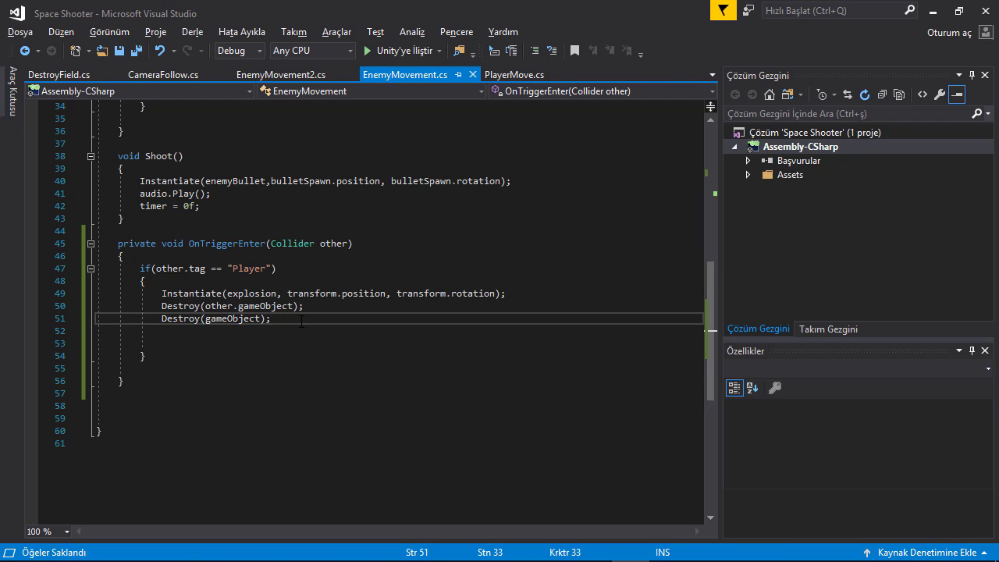
key(Delete)
key(Delete)
key(ctrl+s)
click(932, 11)
Step: Play-test the scene, firing from the player ship, then stop Play mode
click(472, 45)
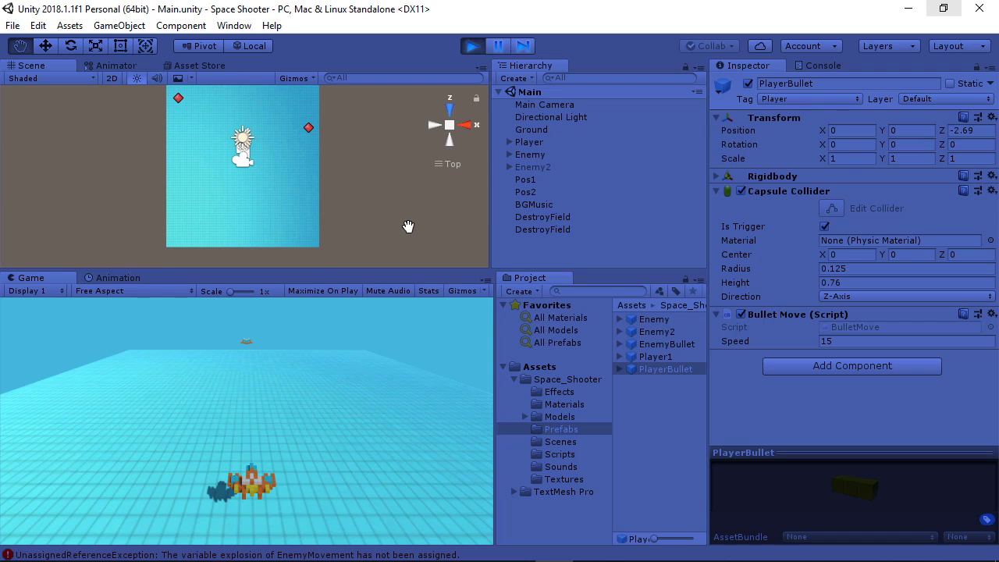
key(space)
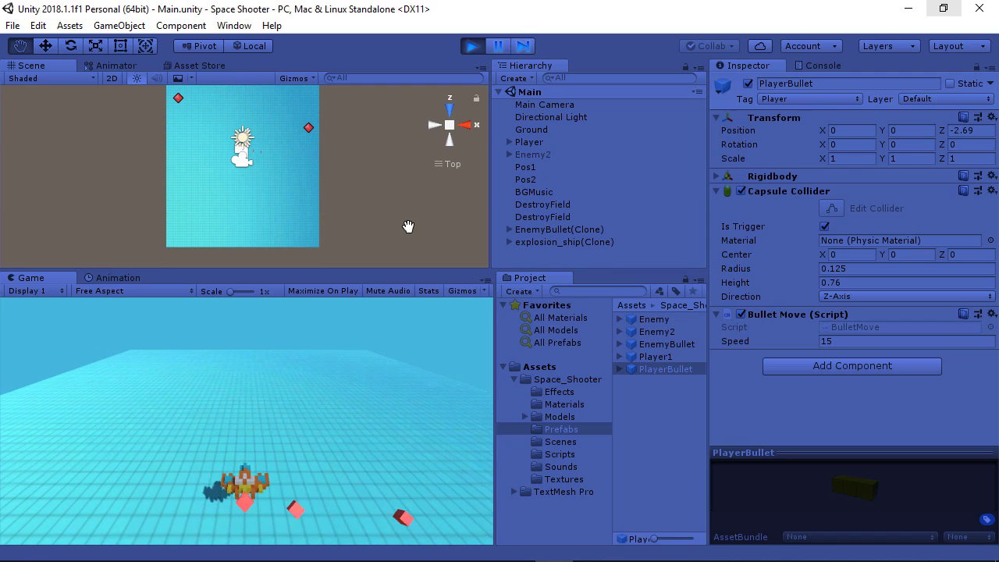
key(space)
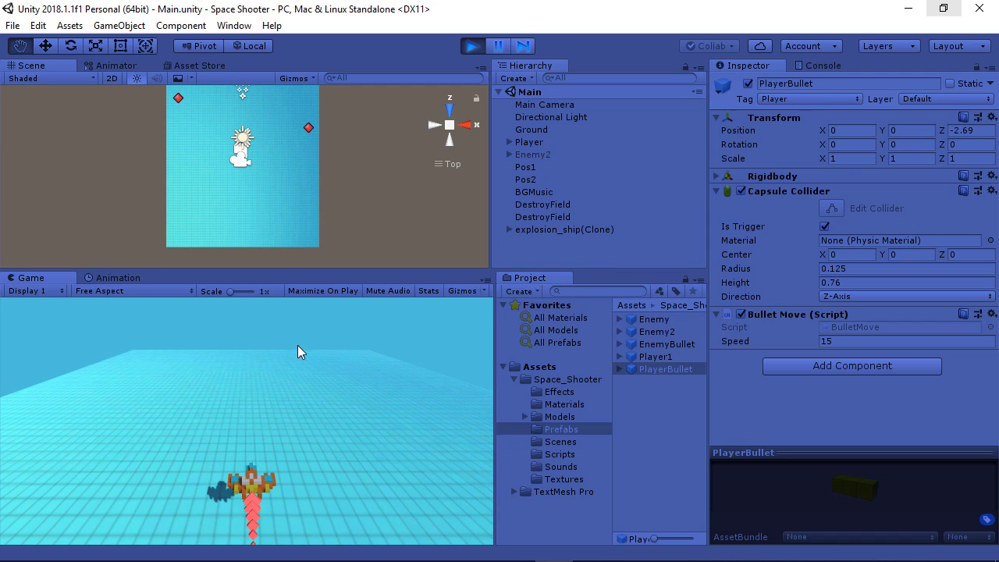
click(470, 48)
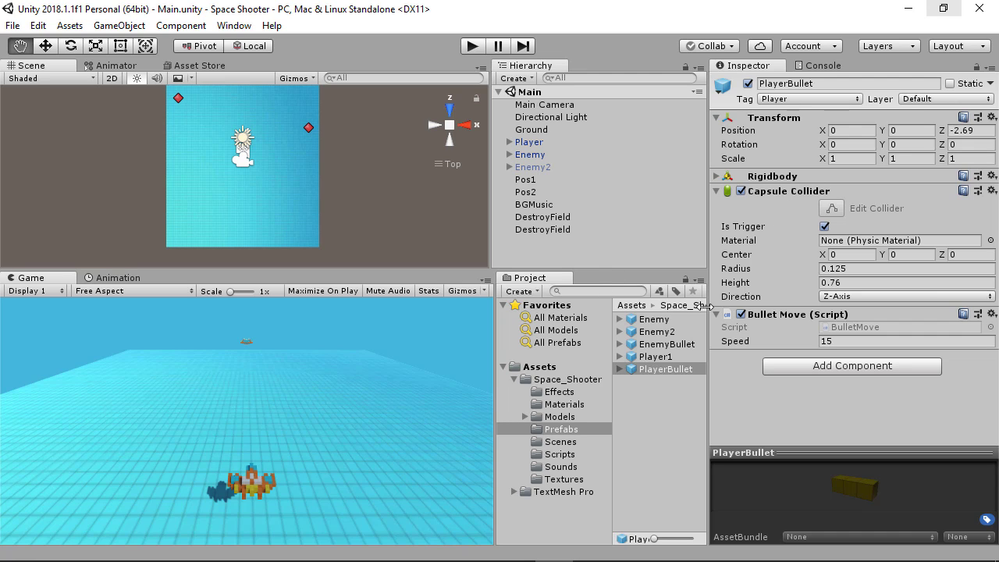
Step: Show the Enemy's expanded Audio Source settings with its EnemyShoot clip
click(545, 156)
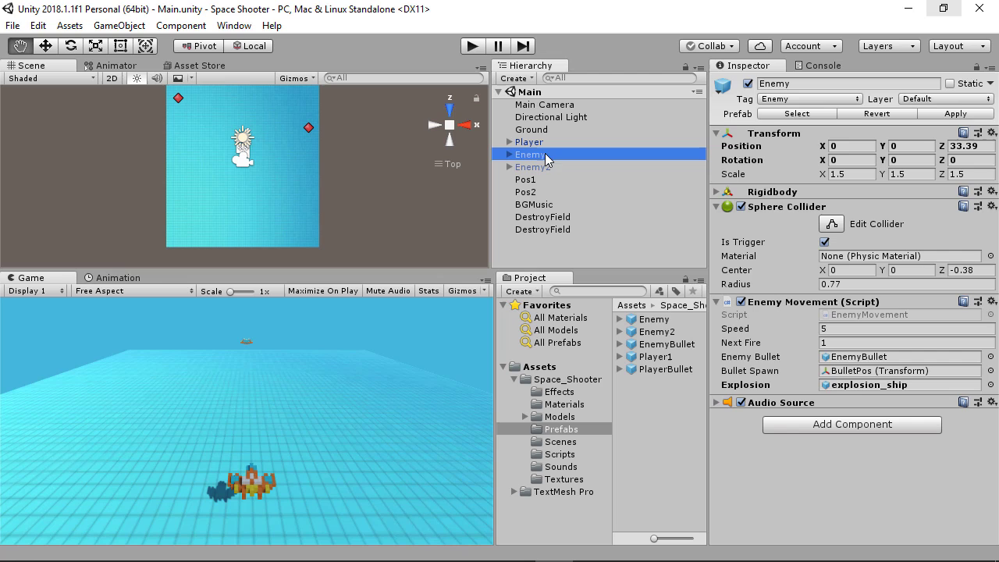
click(716, 403)
scroll(849, 389, down, 3)
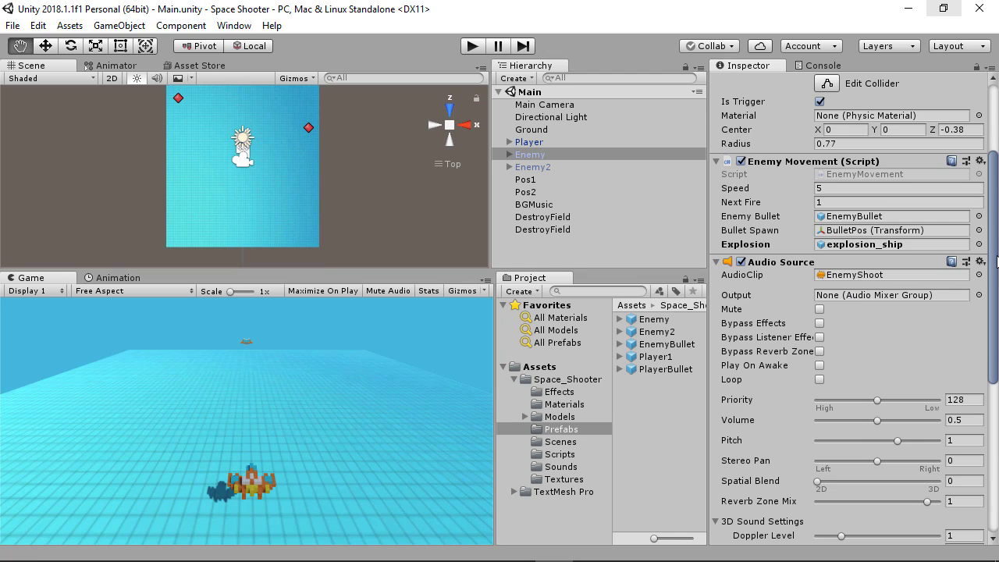
drag(997, 261, 997, 267)
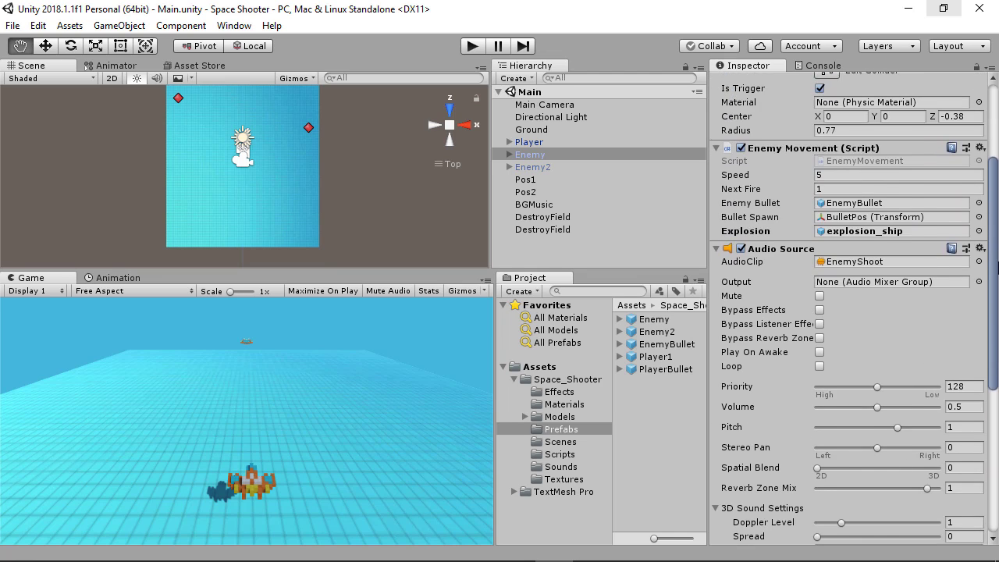
Step: Bring Visual Studio forward with PlayerMove.cs showing its field declarations
click(908, 8)
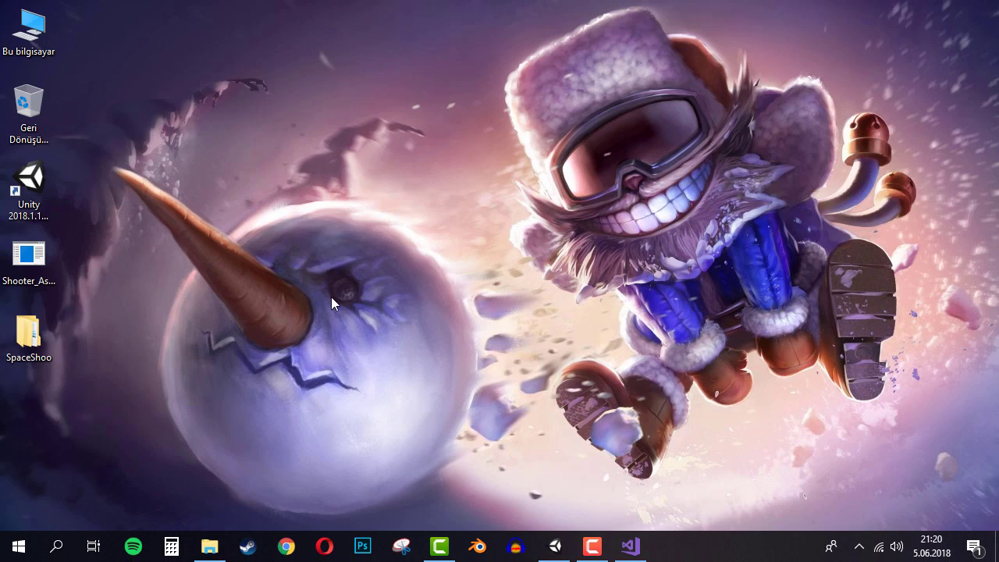
click(631, 546)
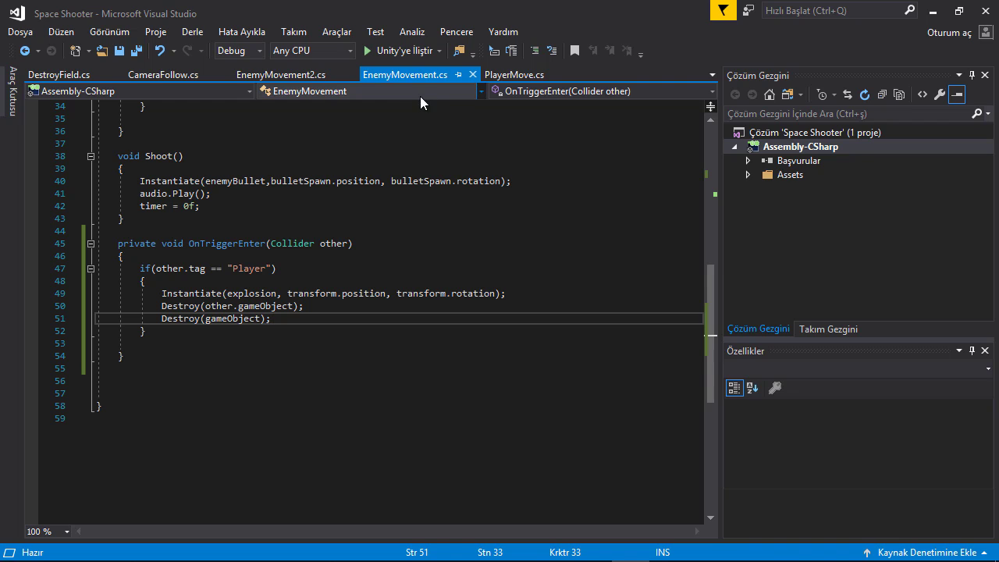
click(514, 74)
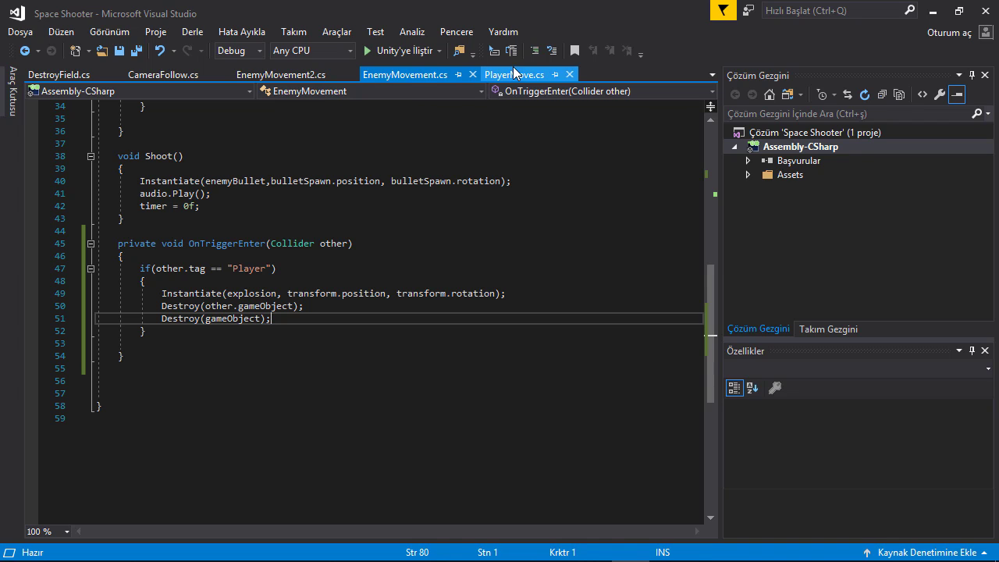
scroll(416, 247, up, 10)
scroll(416, 247, up, 8)
scroll(417, 247, up, 2)
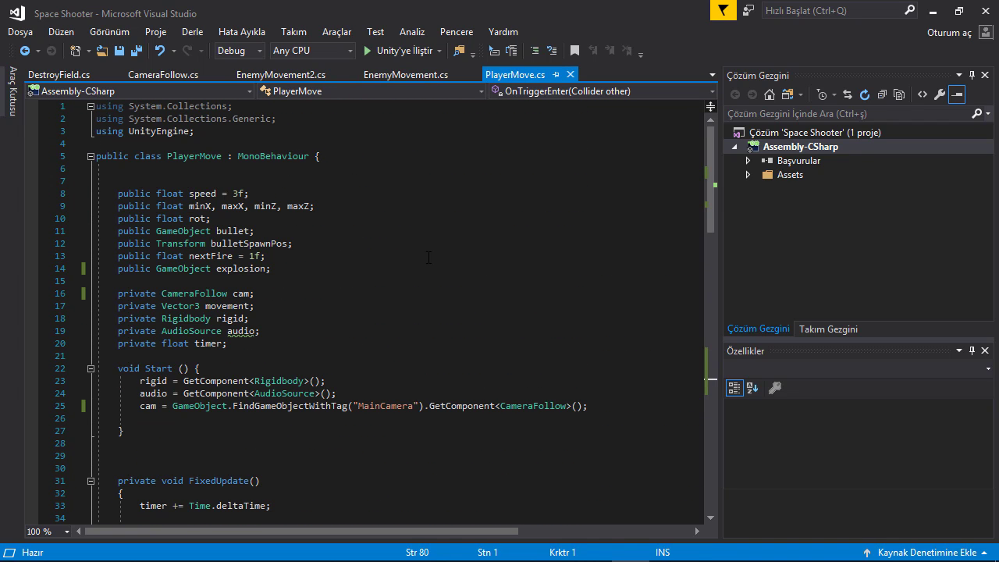
Step: Declare 'public AudioClip deathSound;' below the explosion field and save PlayerMove.cs
click(194, 279)
key(Return)
key(Up)
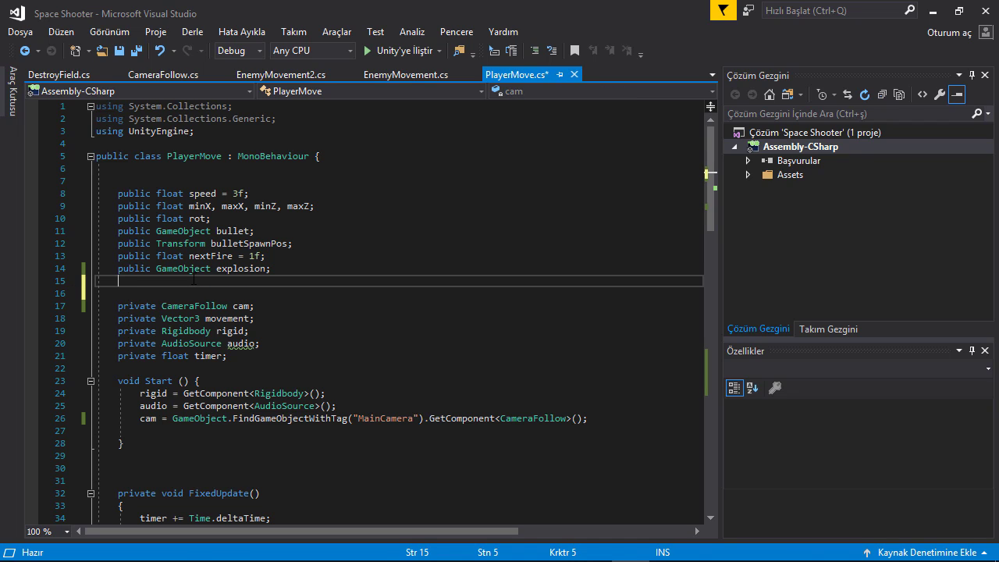
text(pub)
key(Tab)
text(AudioCl)
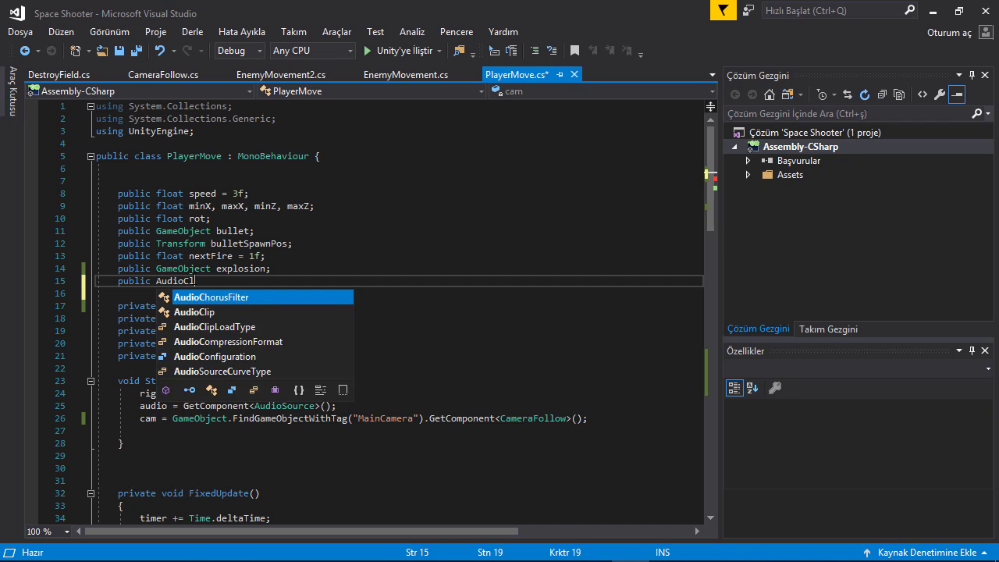
text(io)
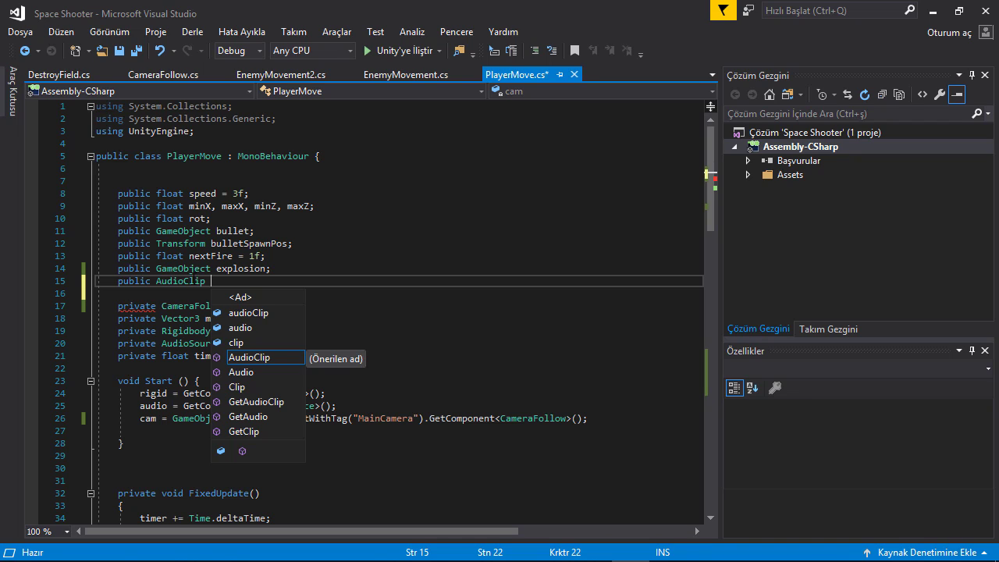
text(death)
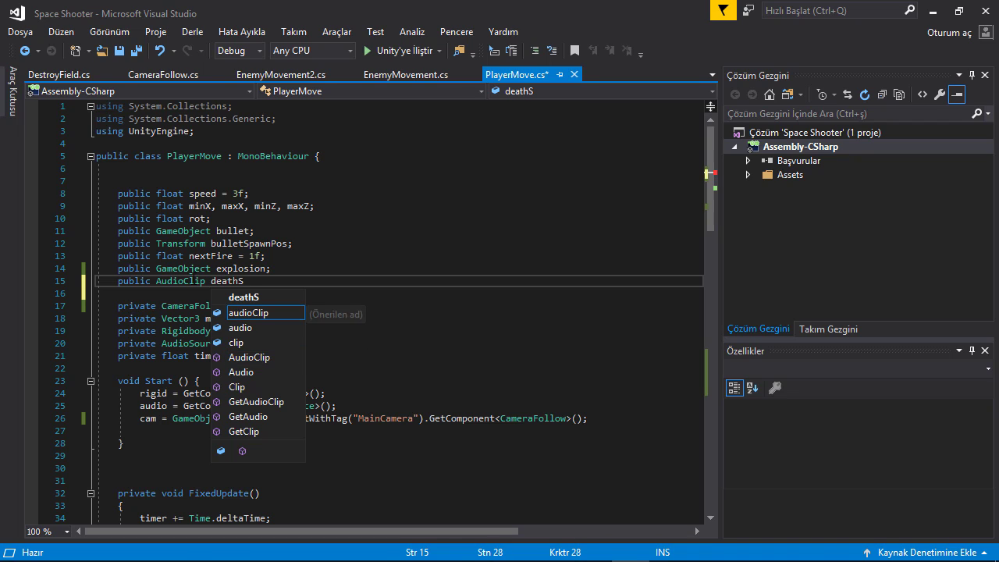
text(S)
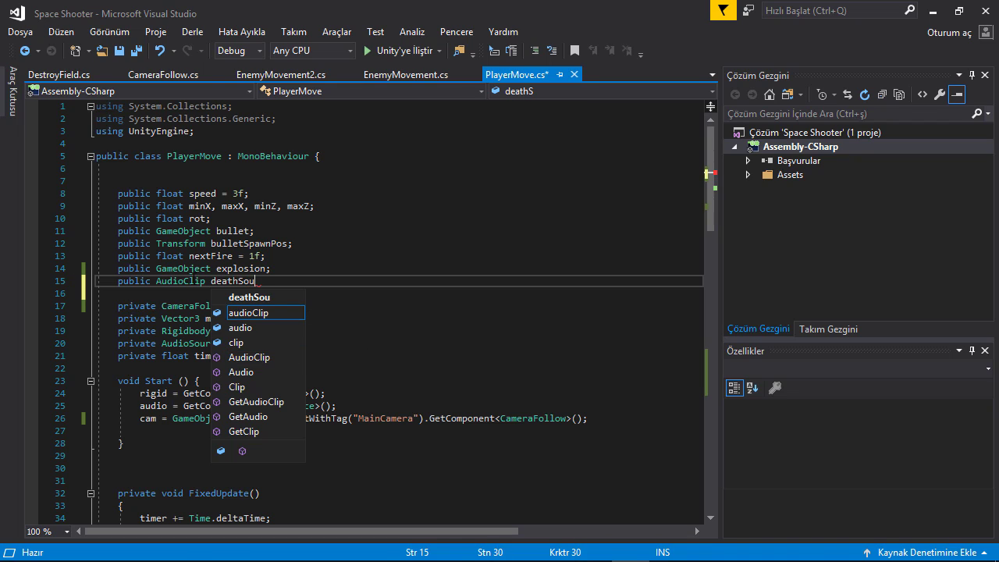
text(;)
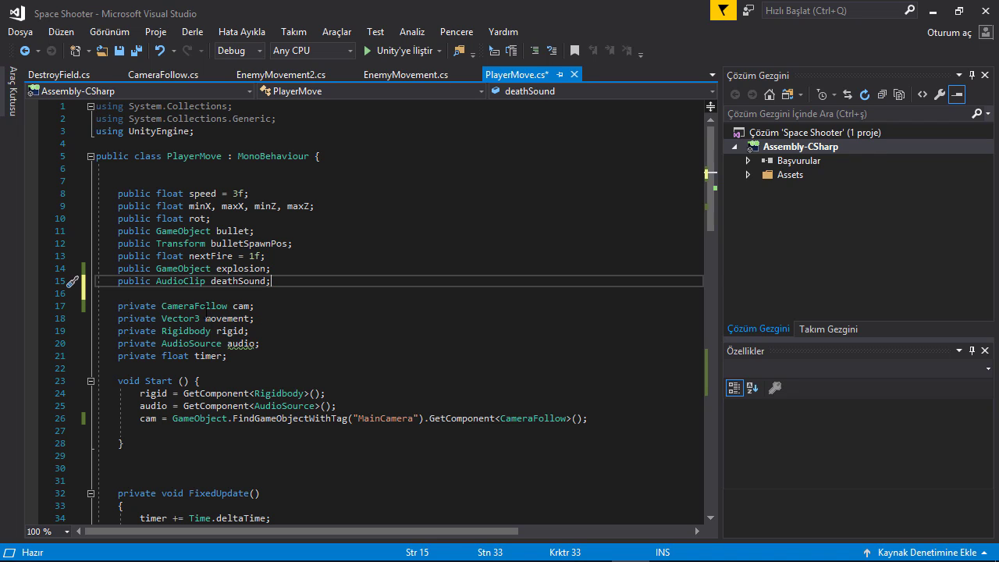
key(ctrl+s)
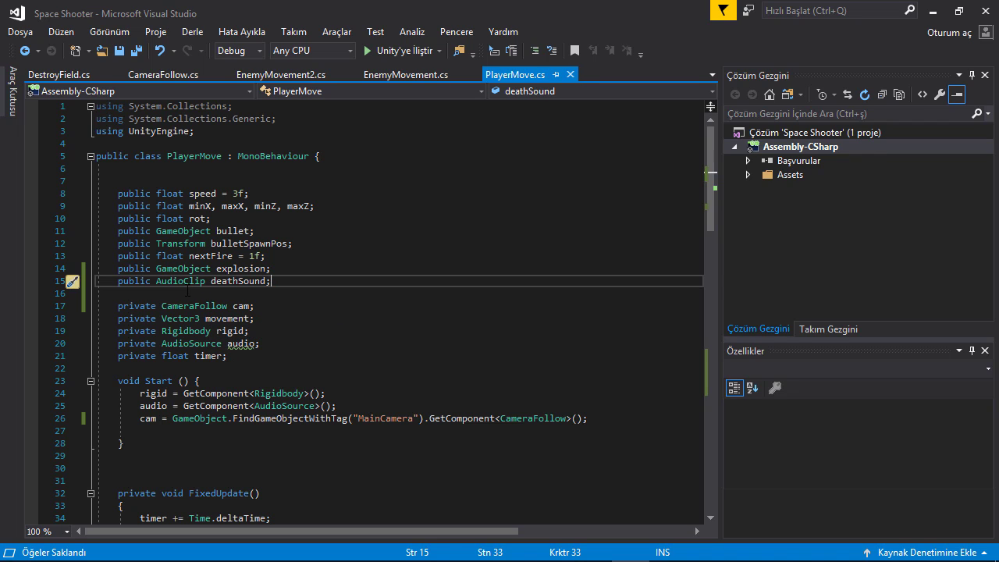
scroll(191, 297, down, 3)
scroll(234, 328, down, 8)
scroll(279, 357, down, 7)
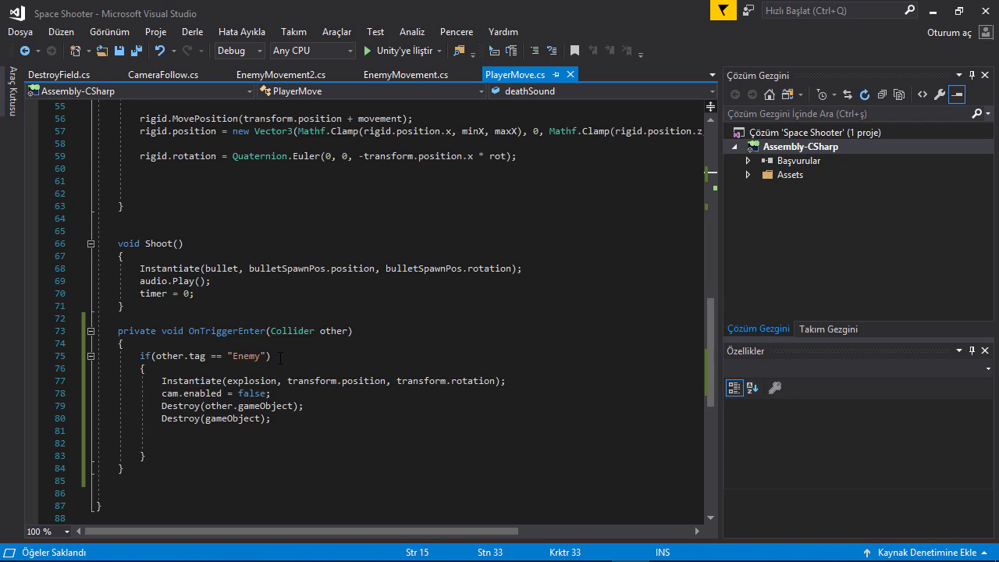
scroll(279, 358, down, 5)
scroll(218, 277, up, 4)
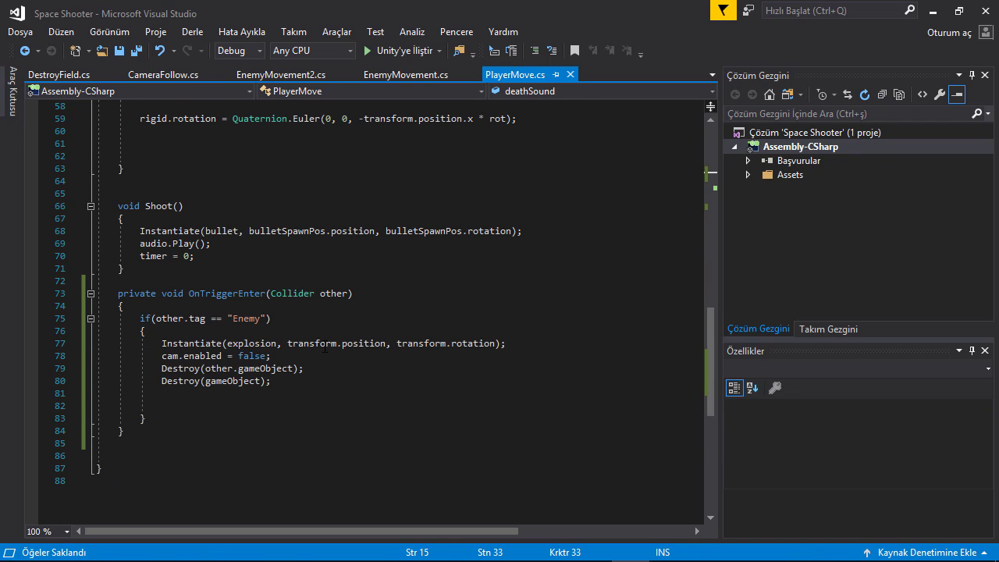
Step: Add AudioSource.PlayClipAtPoint(deathSound, transform.position); after the explosion Instantiate line and save
click(521, 345)
key(Return)
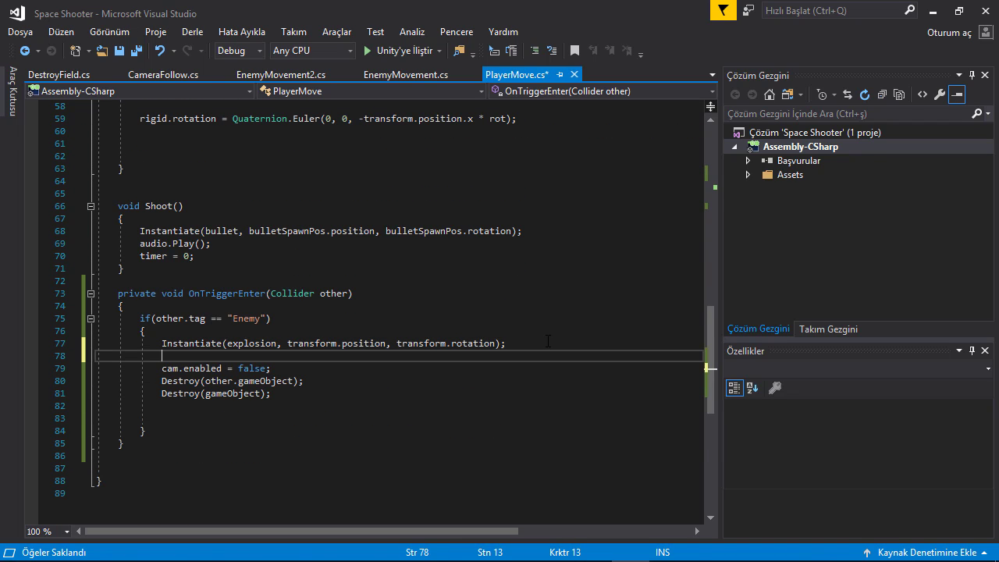
text(Aud)
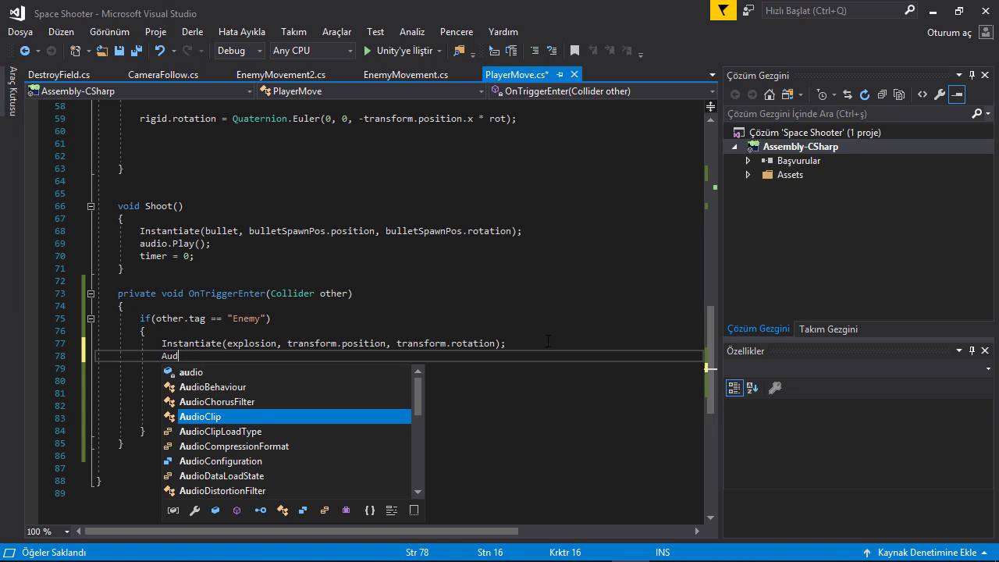
text(o)
key(BackSpace)
key(BackSpace)
key(BackSpace)
text(dio)
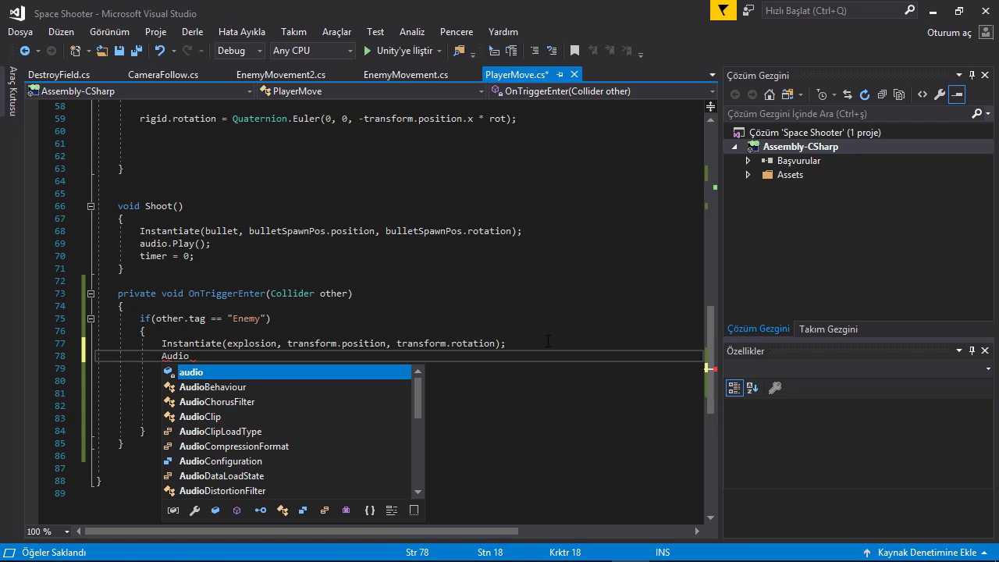
text(Source.)
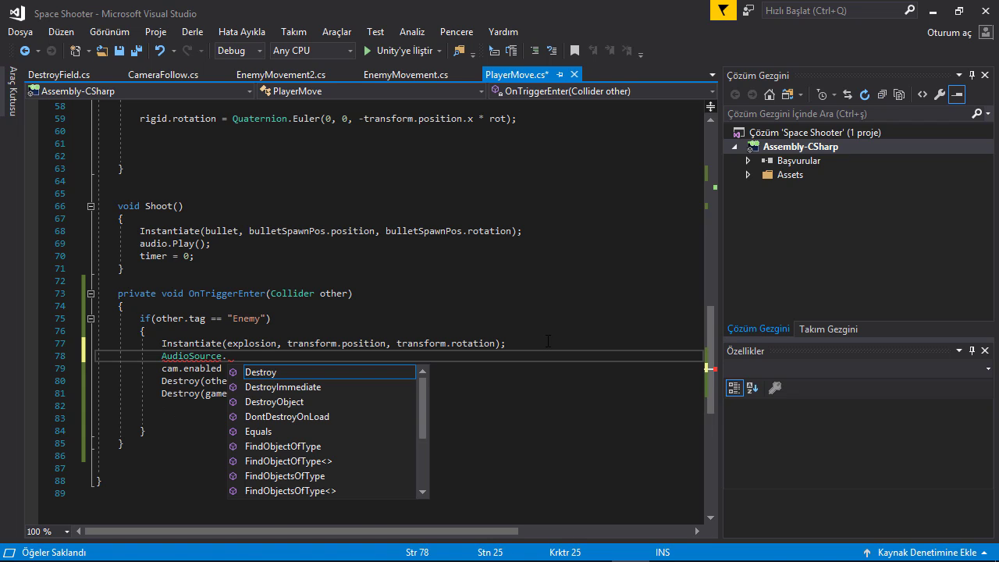
text(P)
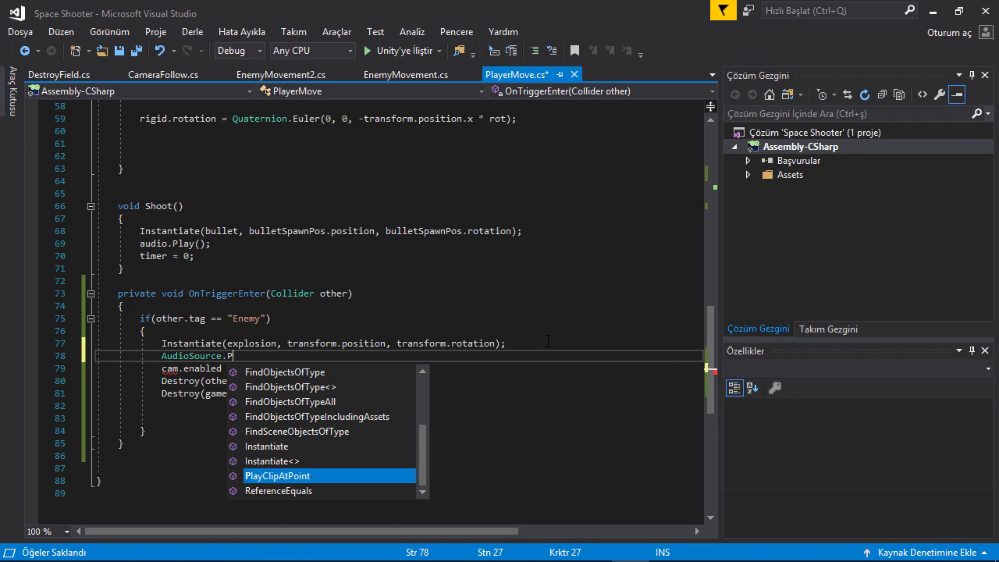
text(lay)
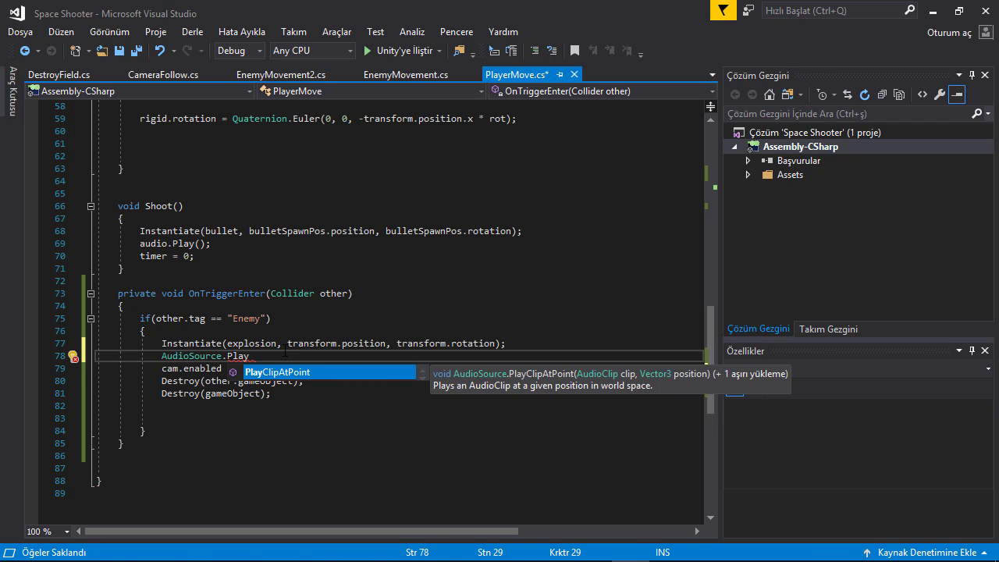
key(Tab)
text(()
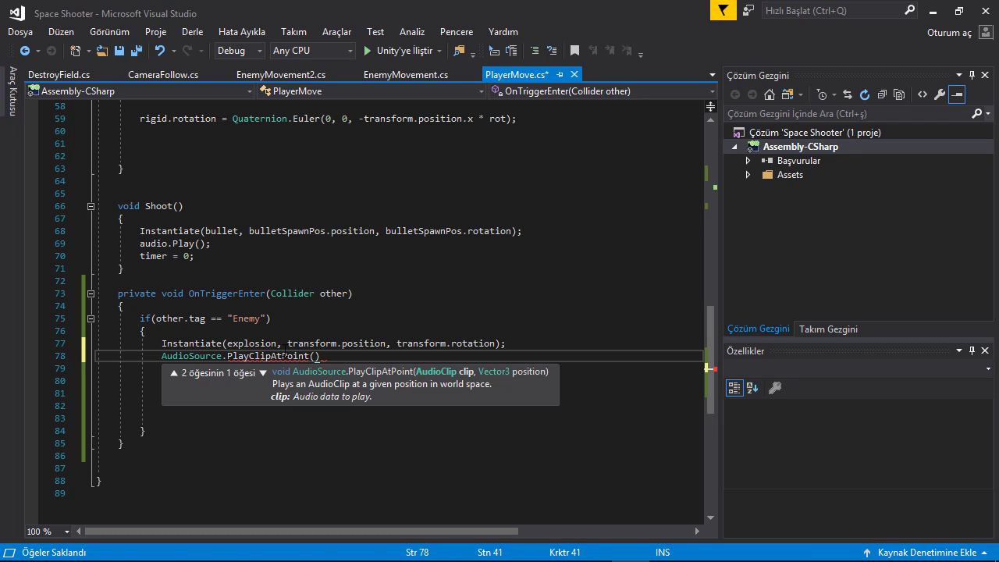
text(dea)
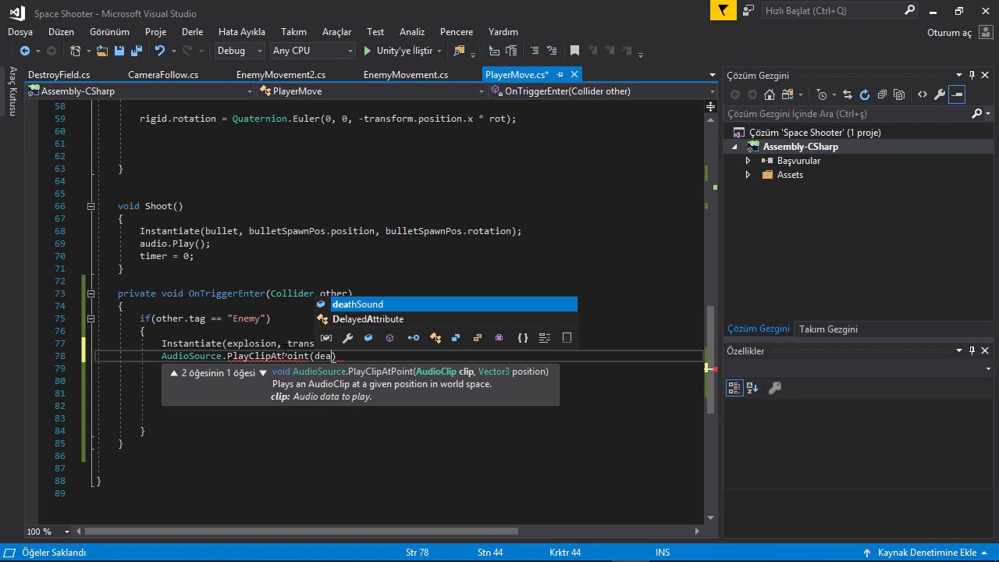
key(Tab)
text(,tran)
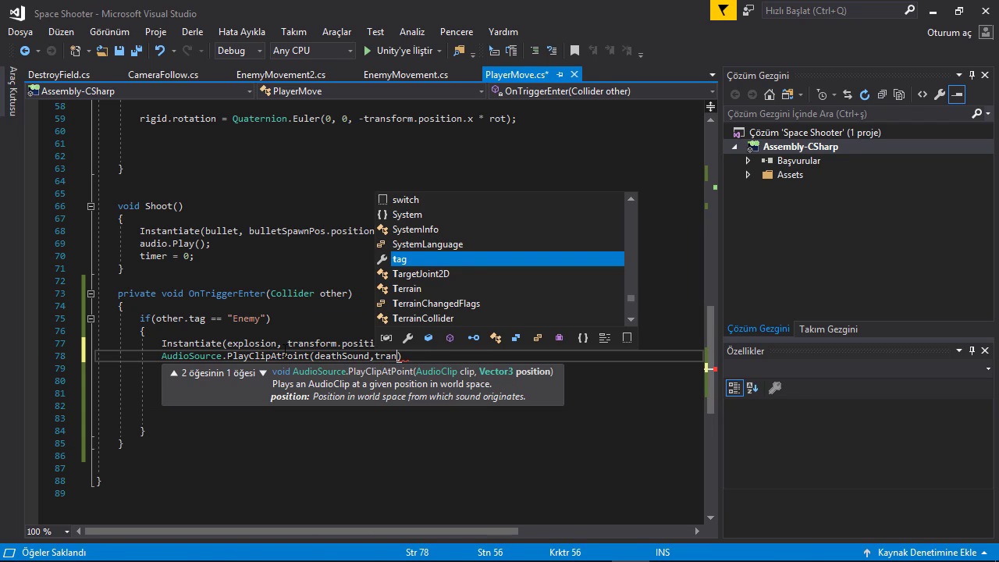
text(sform.pos)
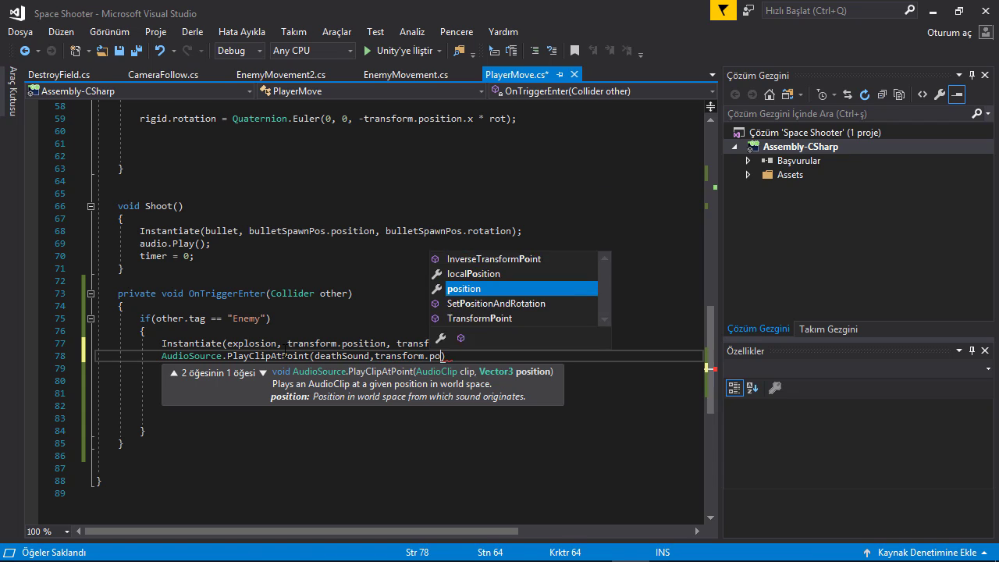
key(Tab)
text();)
key(ctrl+s)
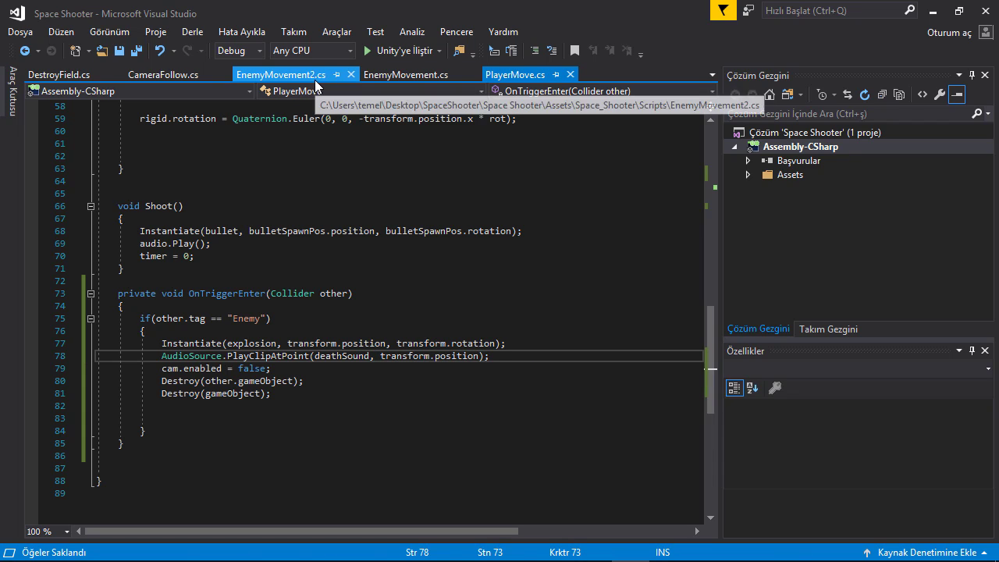
Step: Declare 'public AudioClip deathSound;' on line 13 of EnemyMovement.cs
click(404, 75)
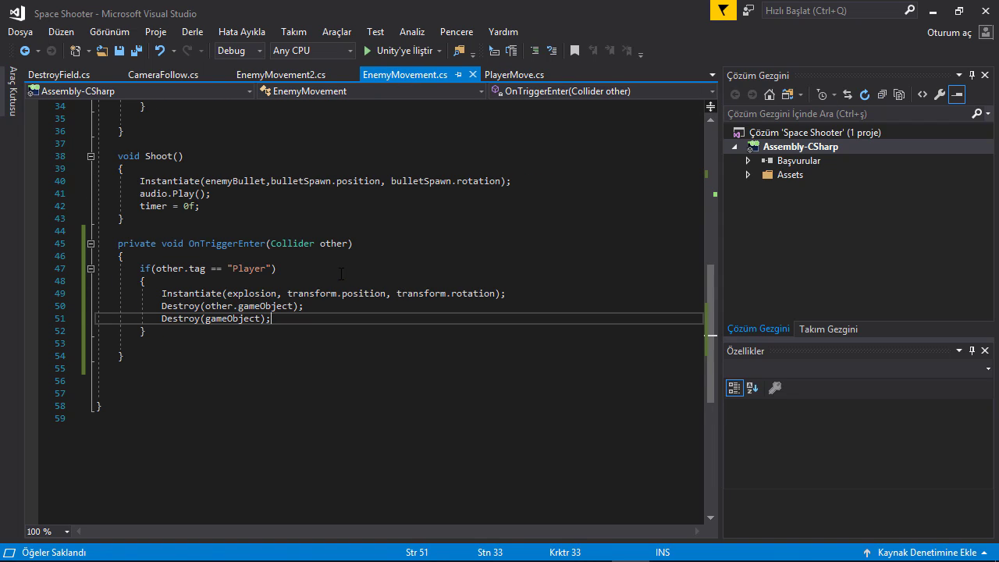
scroll(298, 258, up, 11)
click(185, 258)
text(p)
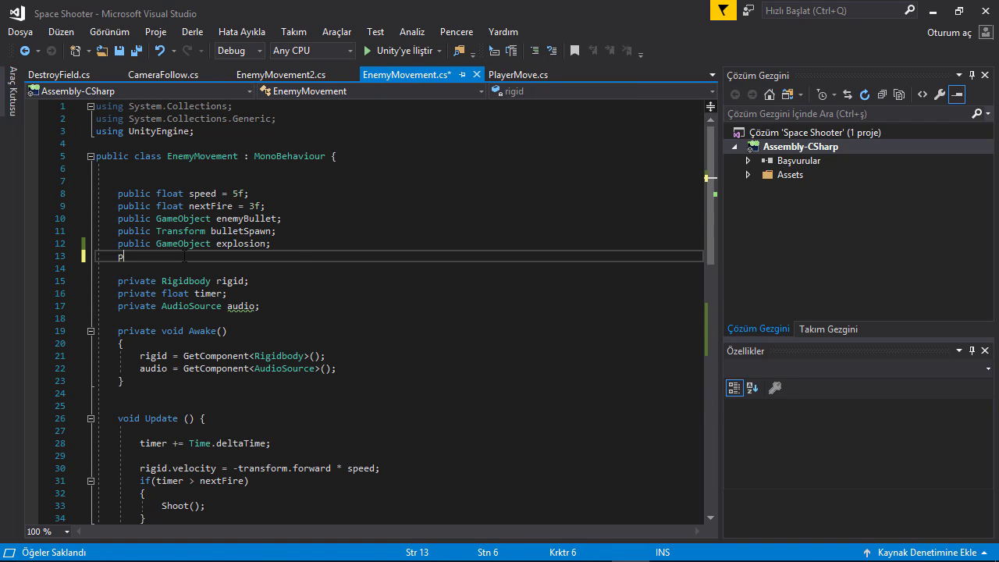
text(ublic Audio)
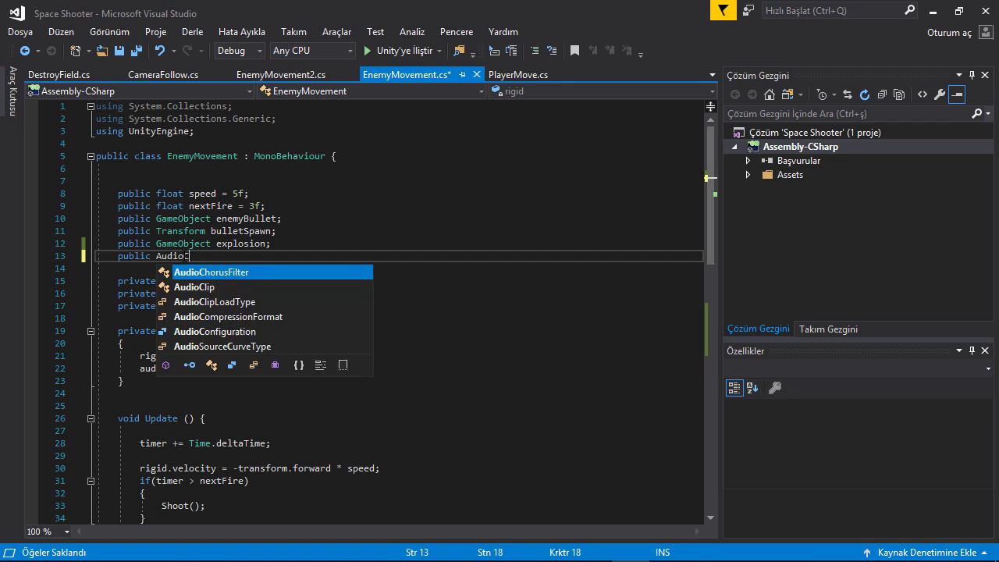
text(Clip d)
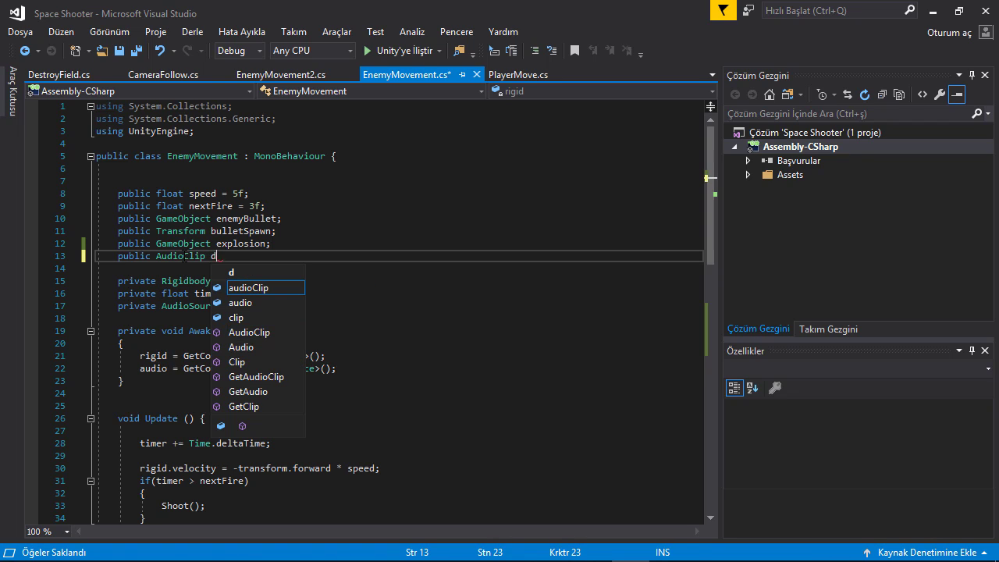
text(eathSound;)
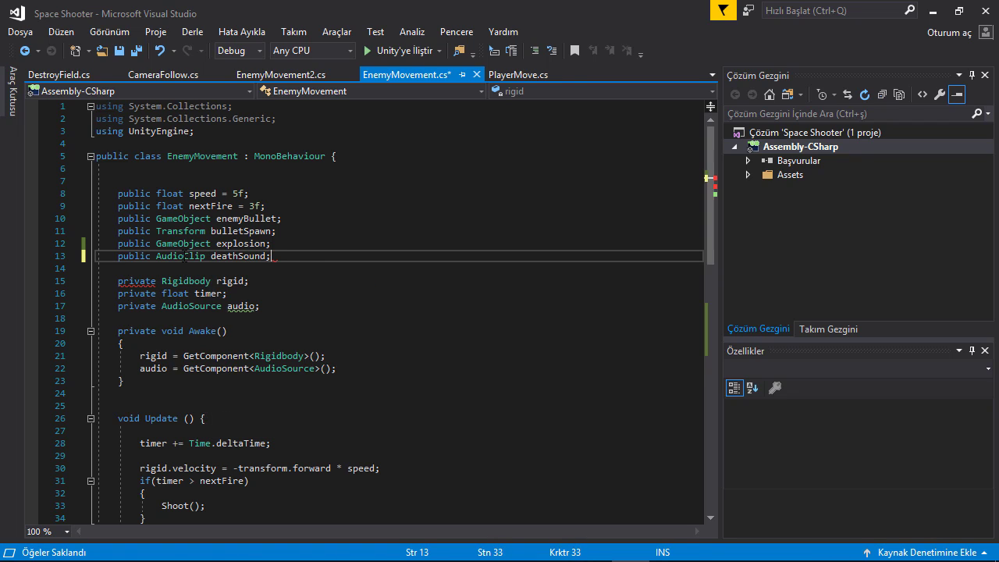
Step: Add AudioSource.PlayClipAtPoint(deathSound, transform.position); below the explosion Instantiate line and save
scroll(184, 256, down, 7)
scroll(257, 380, down, 1)
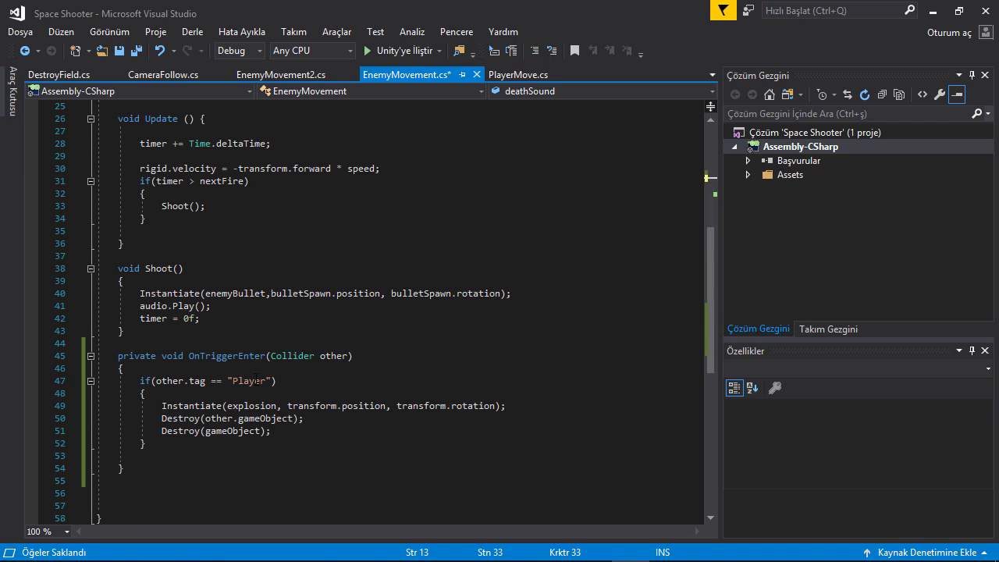
click(526, 407)
key(Return)
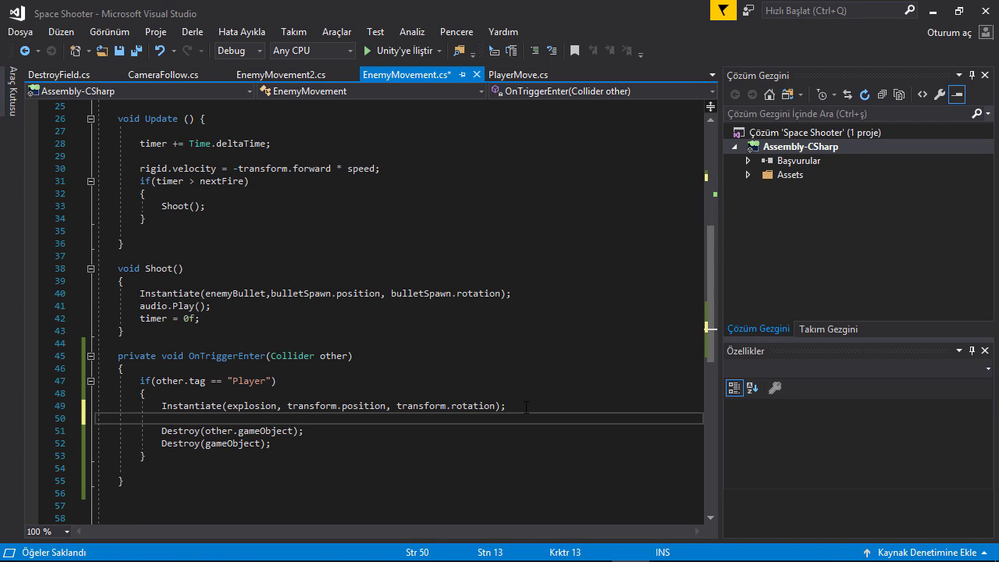
text(AudioSo)
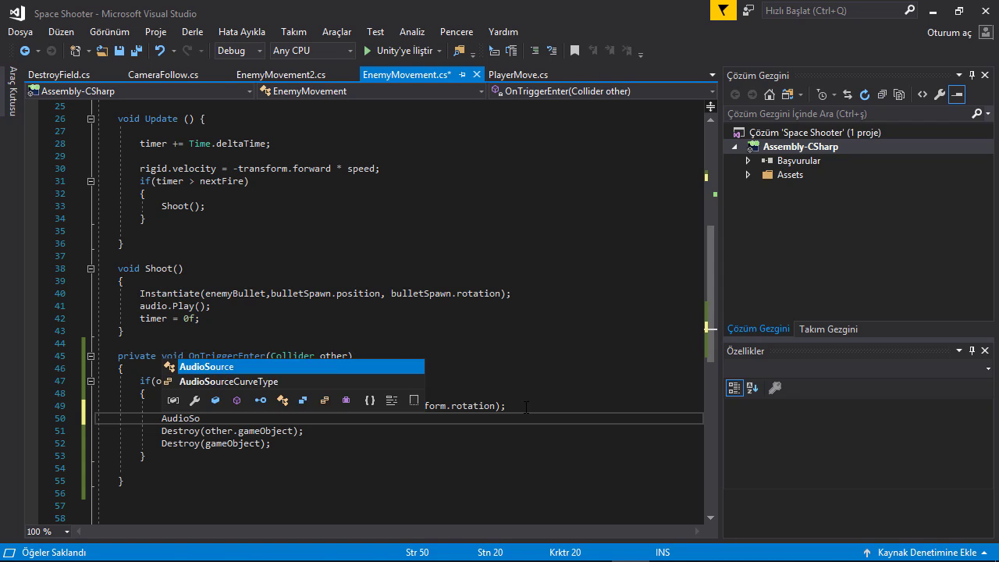
key(Tab)
text(.Playe)
key(Return)
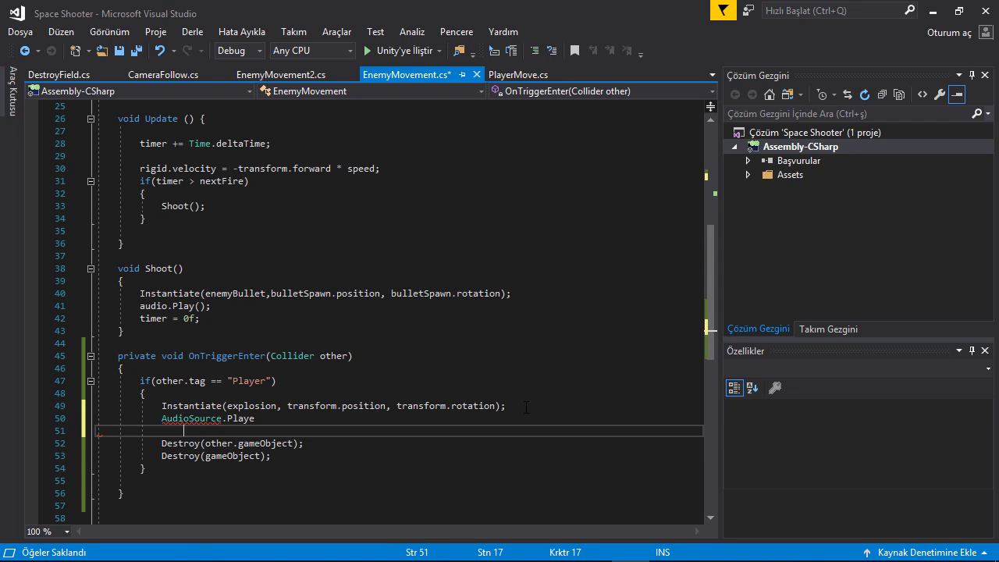
key(BackSpace)
key(BackSpace)
key(BackSpace)
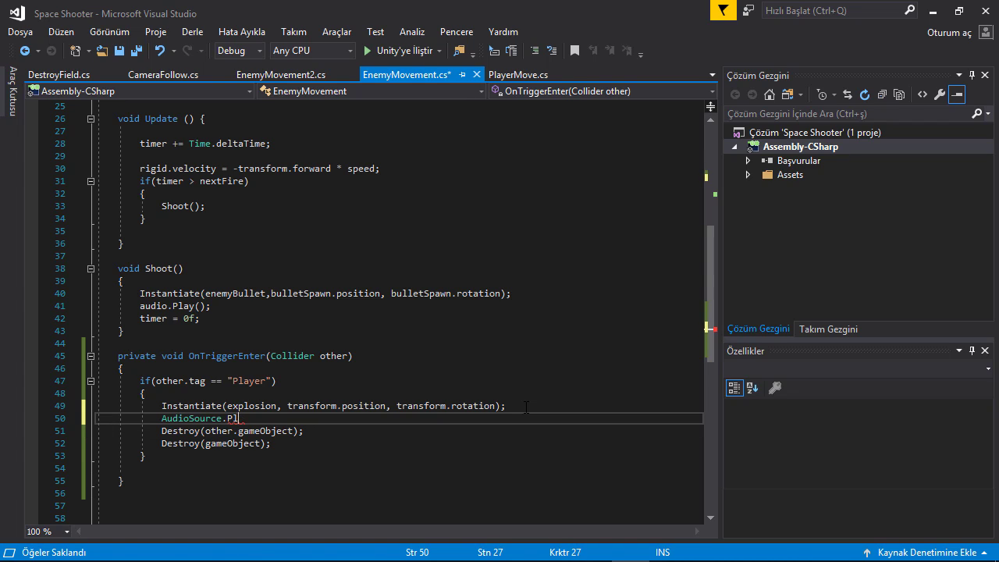
text(.Pl)
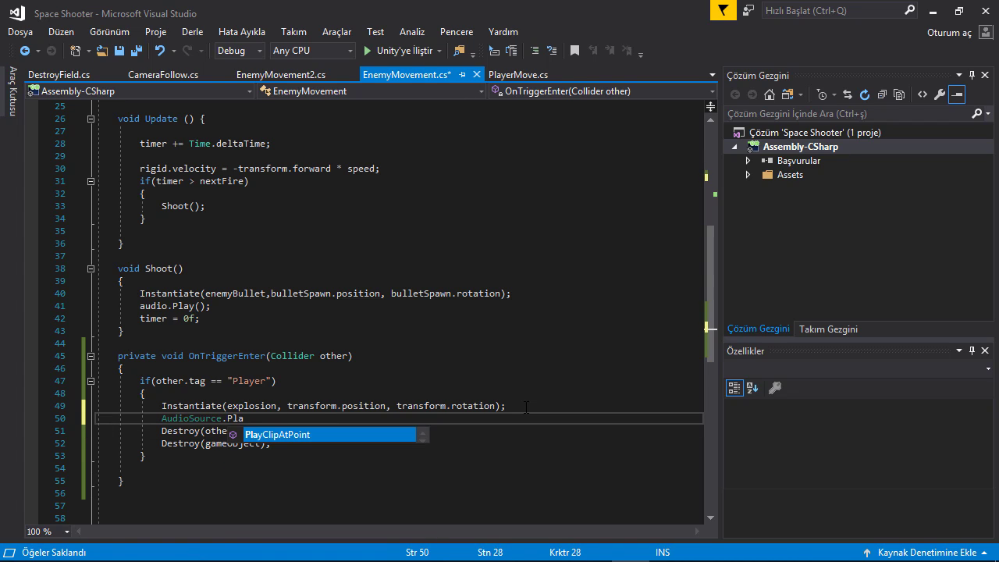
key(Tab)
text((deathSound)
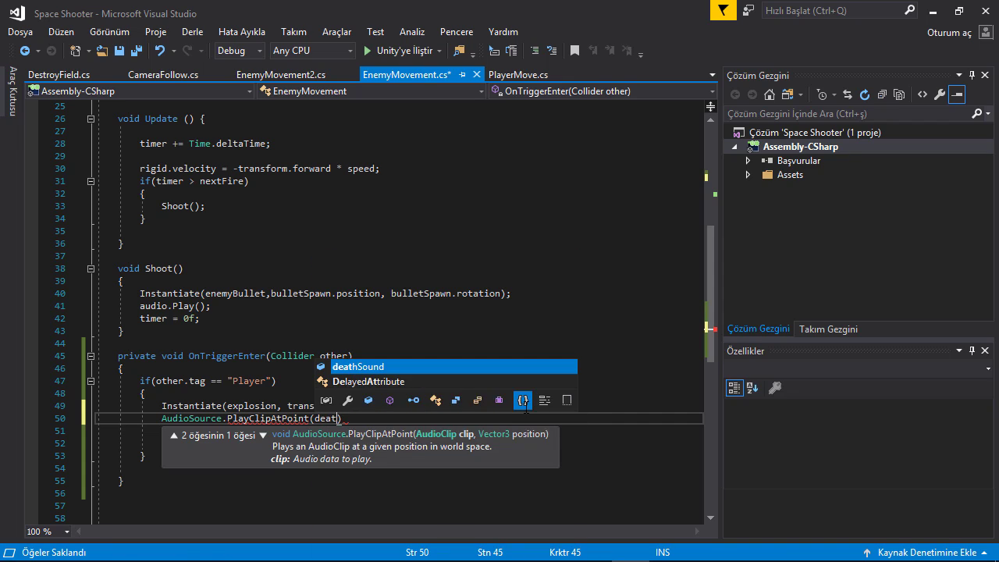
text(,tran)
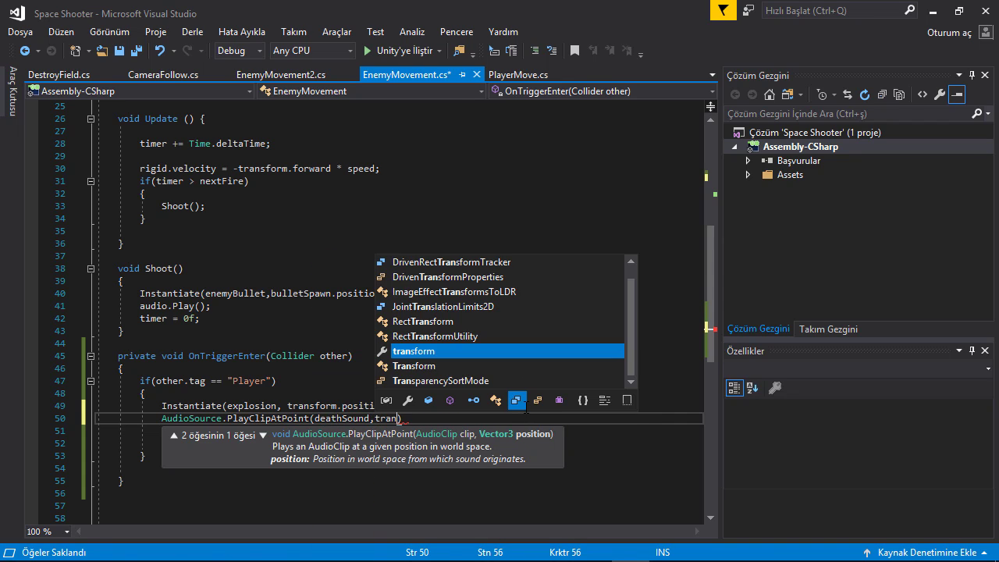
key(Tab)
text(.po)
key(Tab)
text())
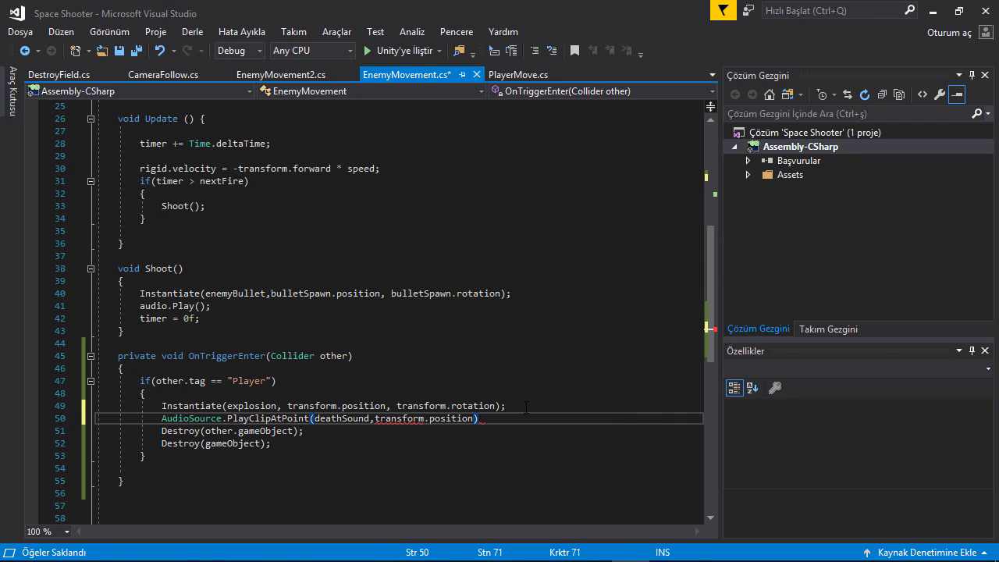
text(;)
key(ctrl+s)
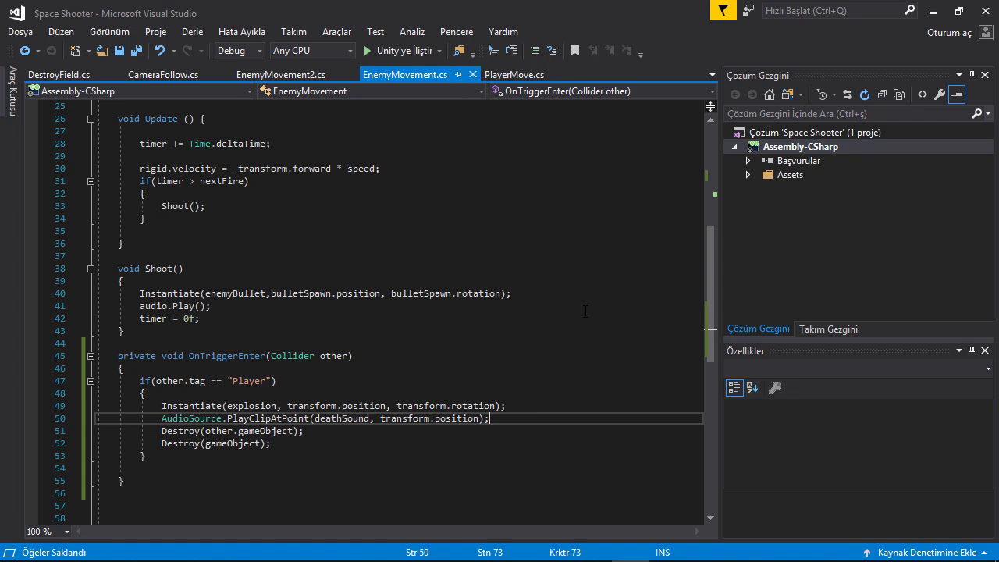
Step: Preview the Explosion10 and Explosion7 clips in the Sounds folder, settling on Explosion10
mouse_move(555, 549)
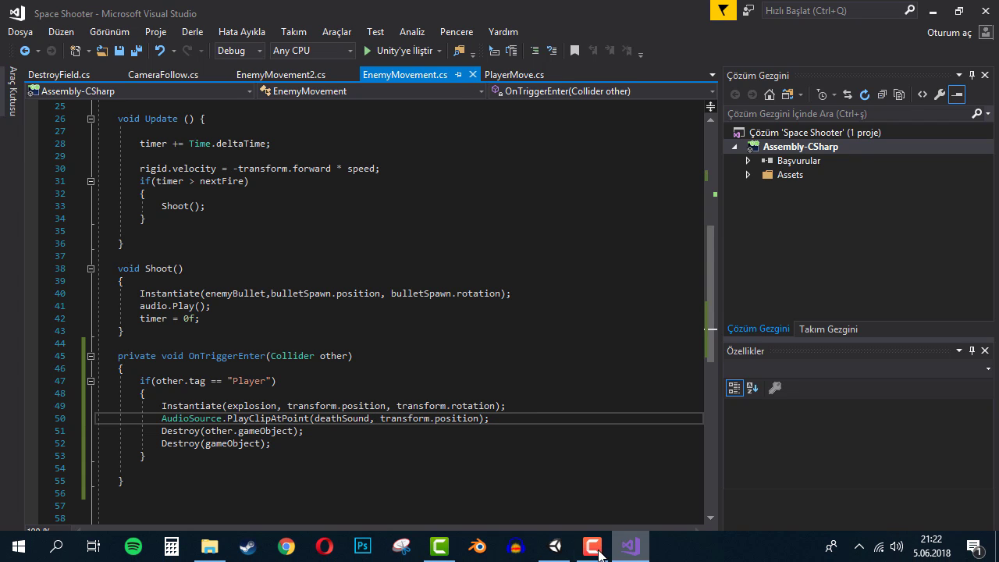
click(555, 549)
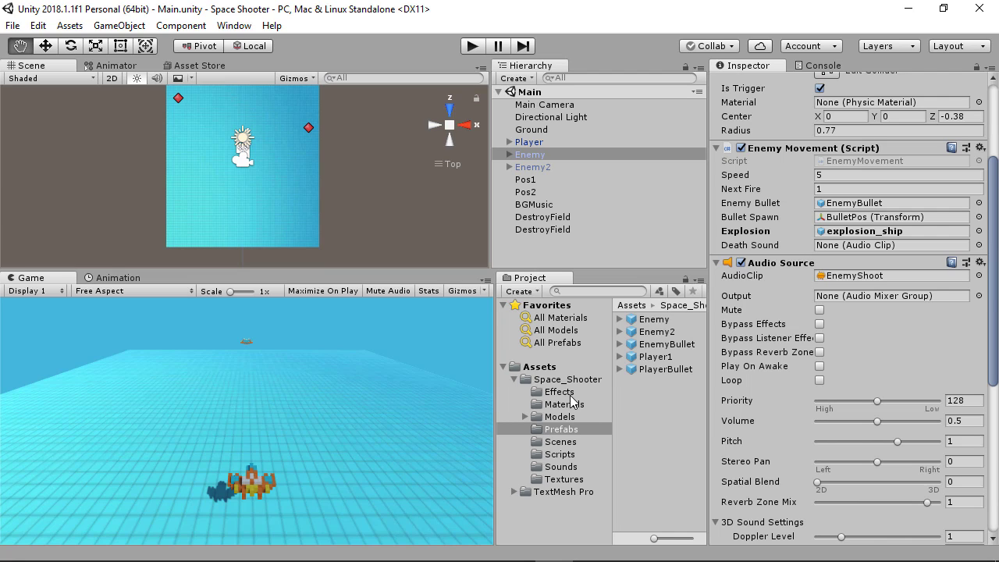
click(574, 469)
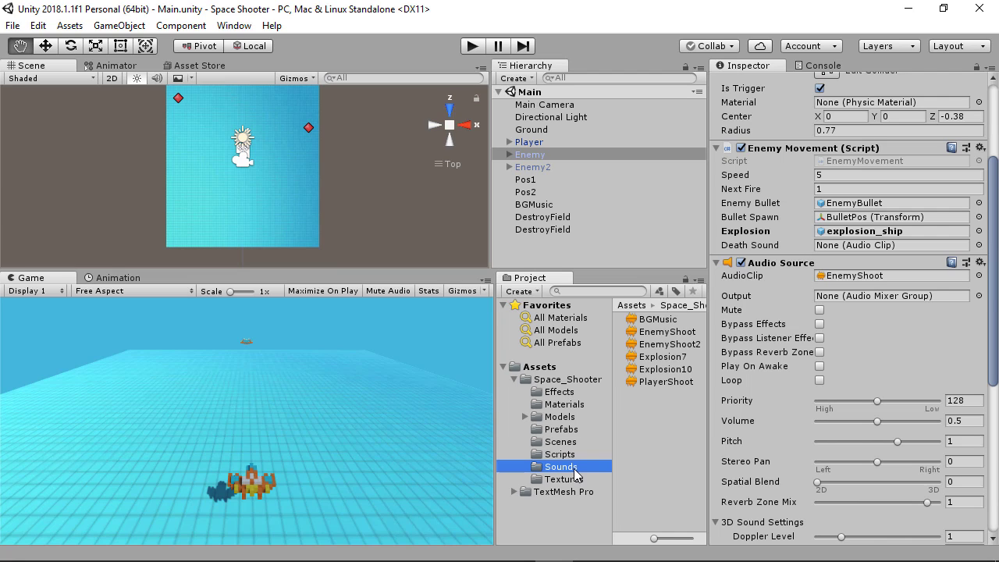
click(688, 368)
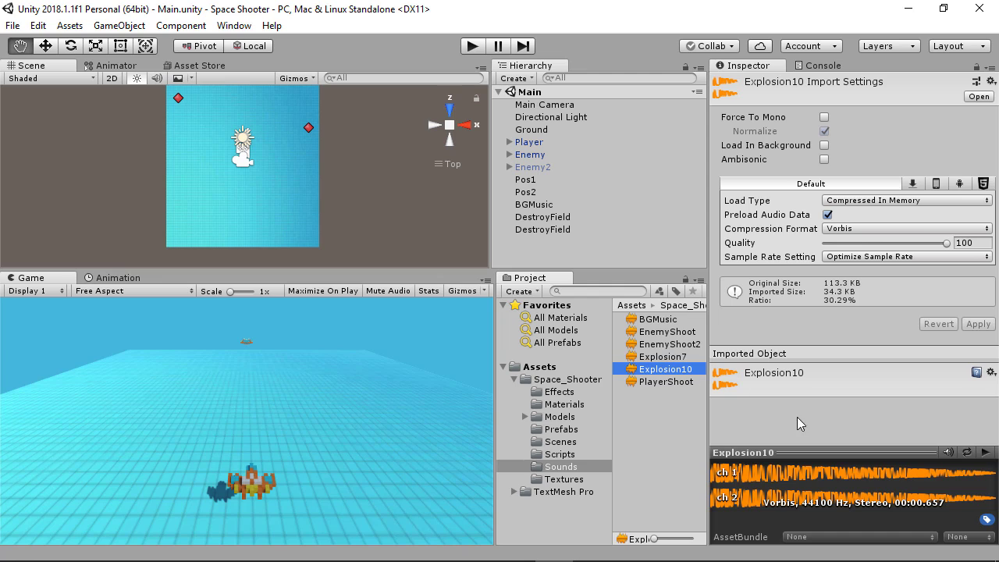
click(973, 453)
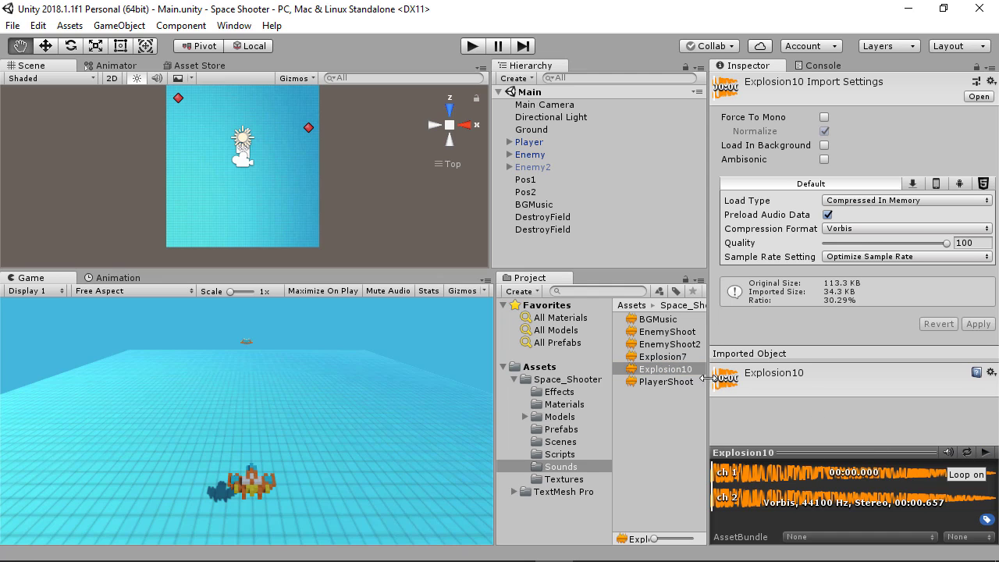
click(682, 356)
click(984, 454)
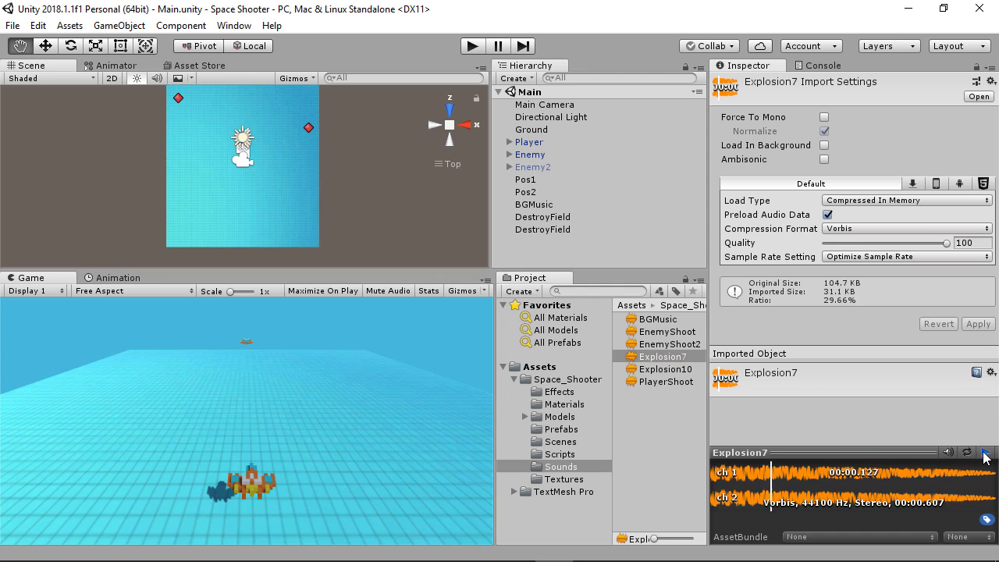
click(679, 369)
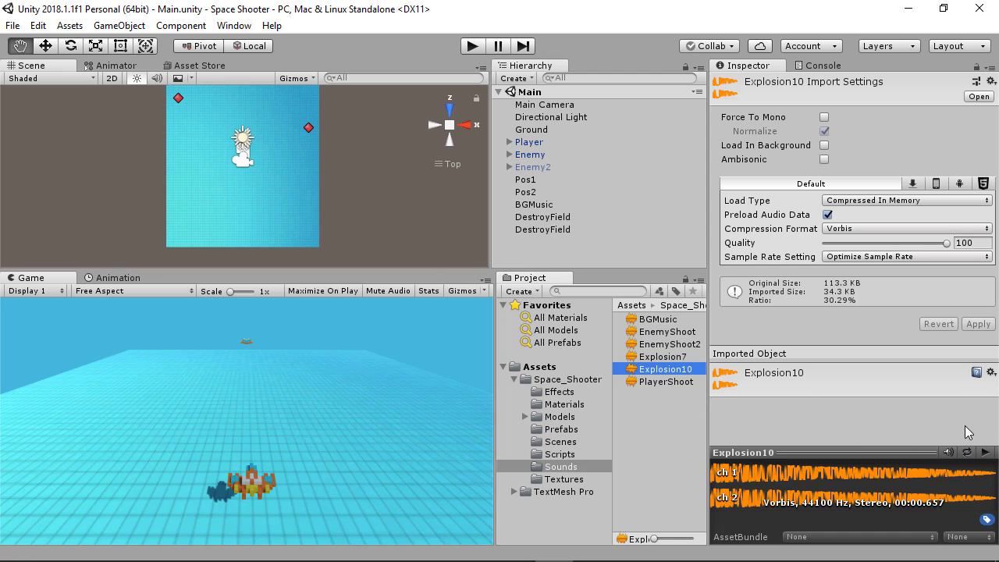
click(990, 453)
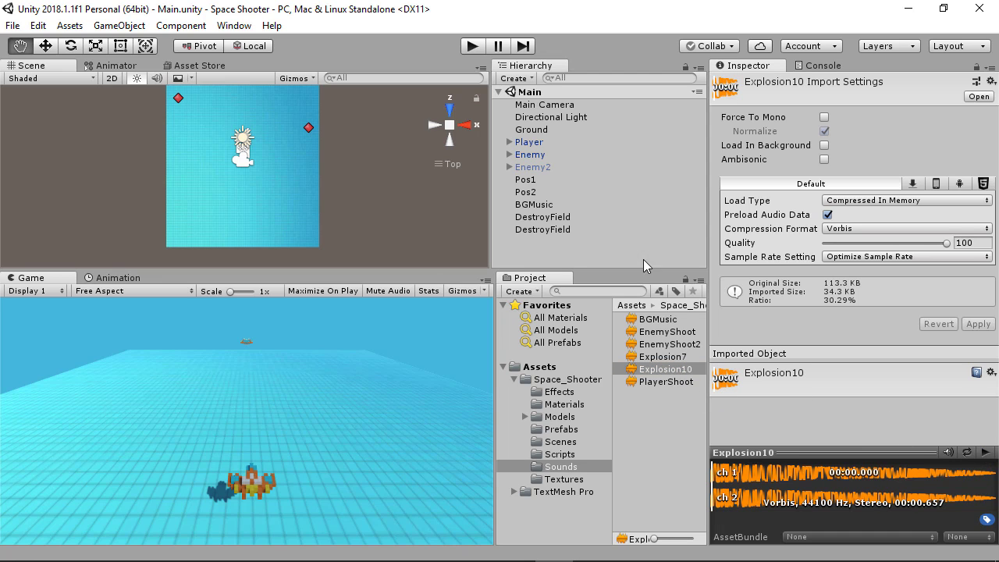
click(533, 157)
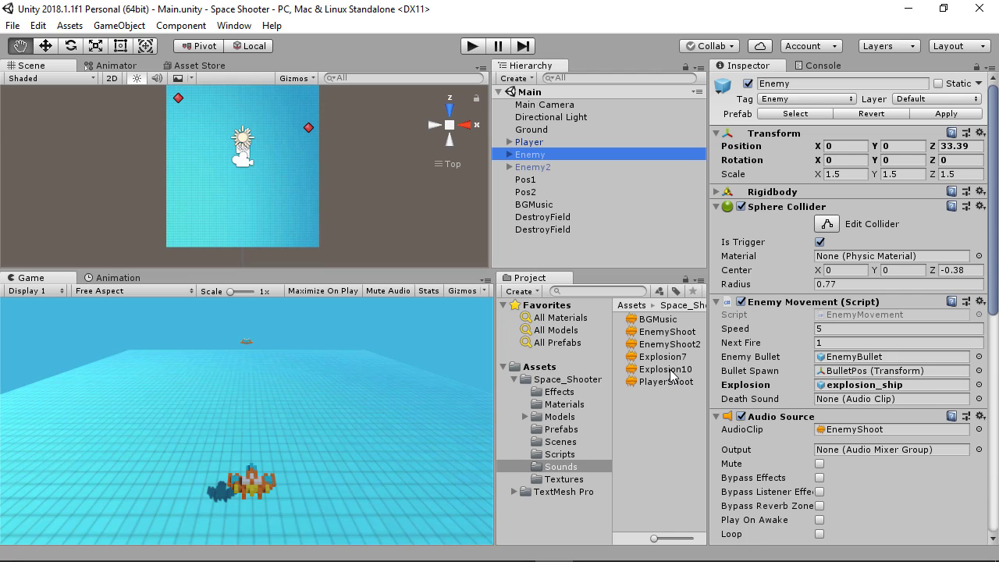
Step: Set Explosion10 as the Death Sound on both Enemy and Player, then save the scene
drag(669, 376, 858, 399)
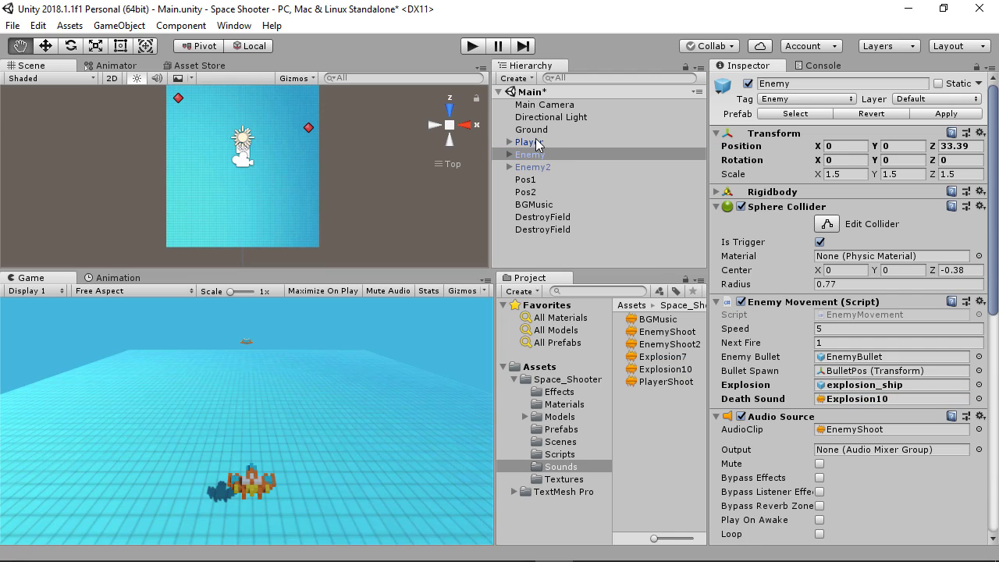
click(538, 144)
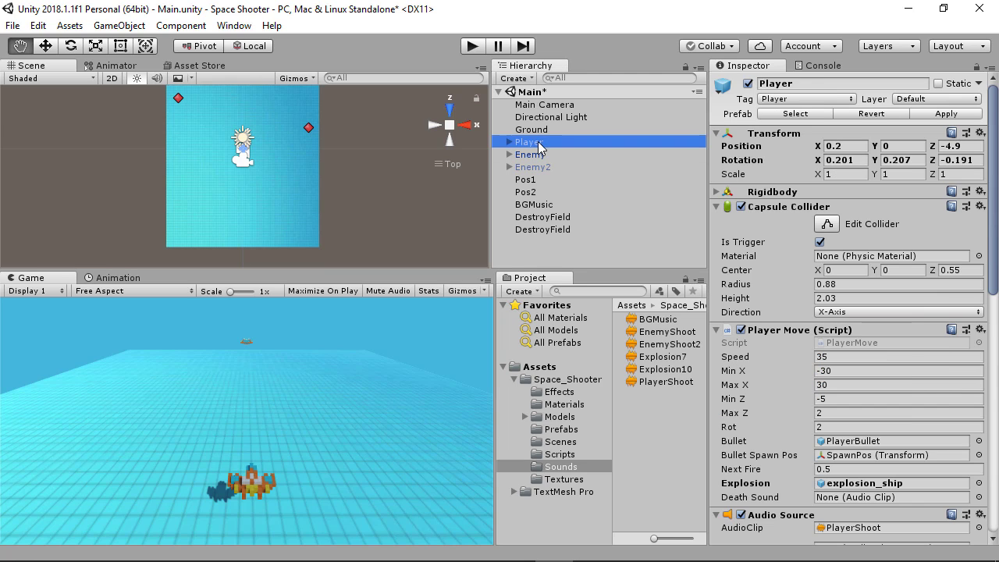
scroll(886, 275, down, 3)
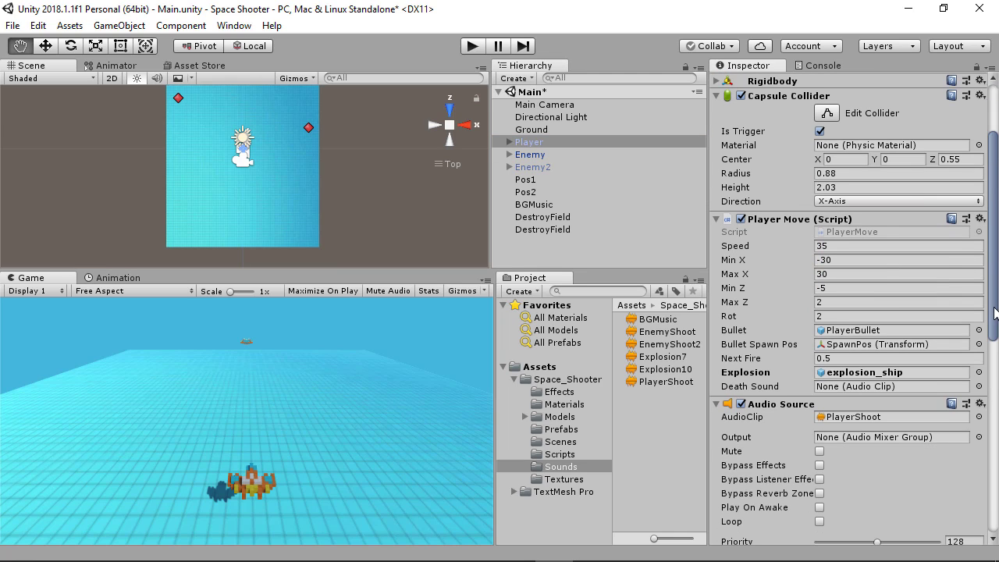
mouse_move(676, 381)
mouse_down()
mouse_move(856, 423)
mouse_move(849, 389)
mouse_up()
click(547, 167)
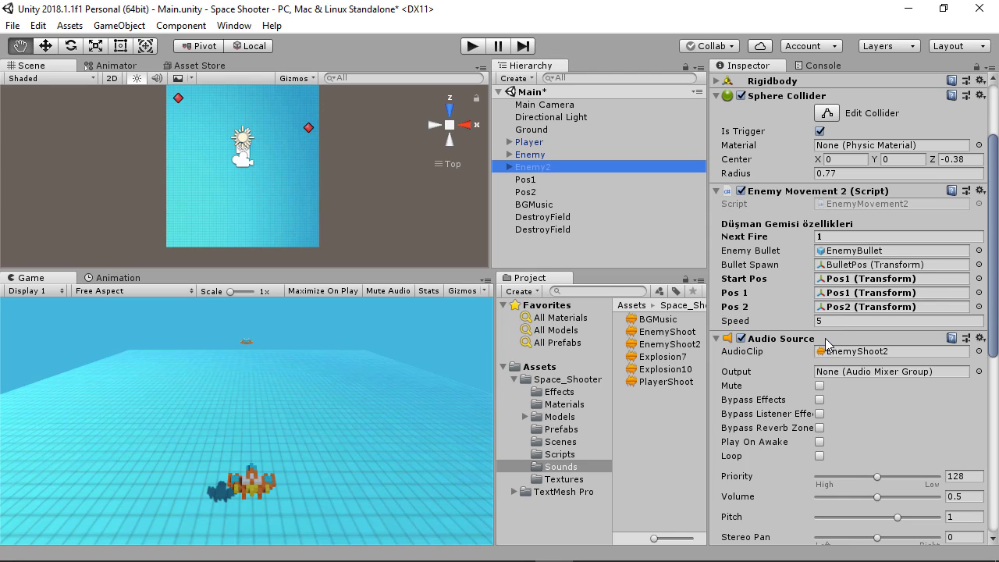
key(ctrl+s)
Step: Start a Play test, stop it, and start Play again
click(476, 47)
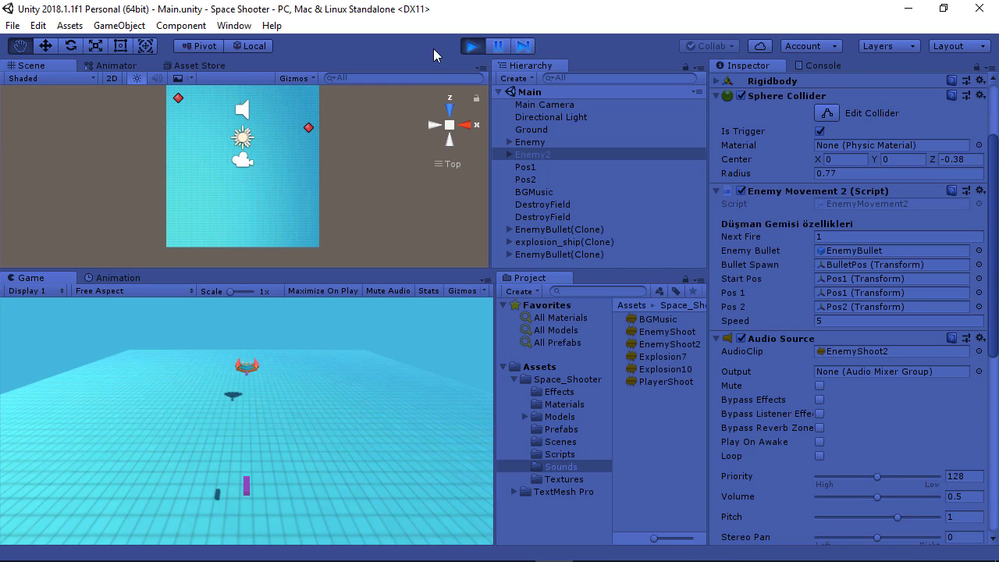
click(473, 46)
click(473, 46)
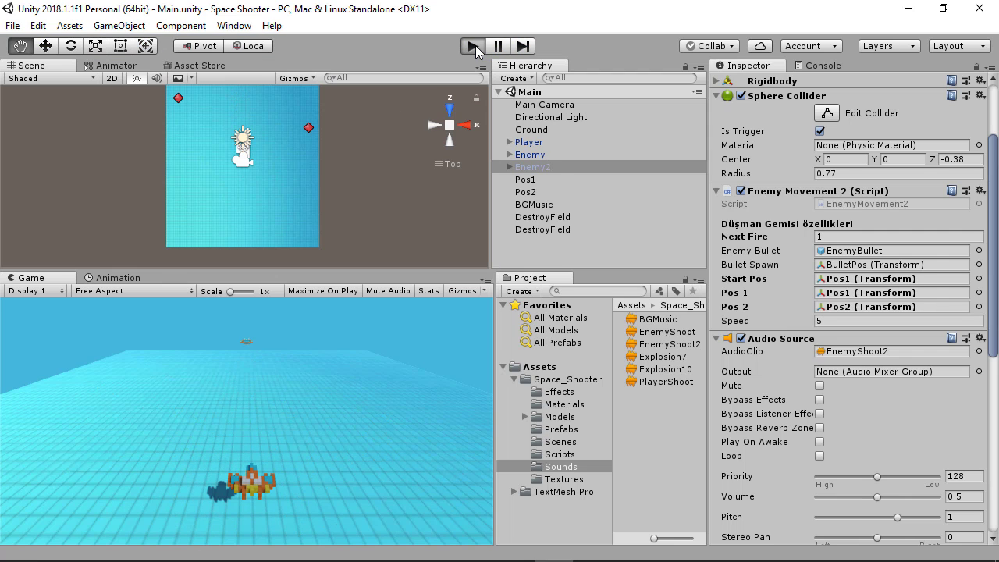
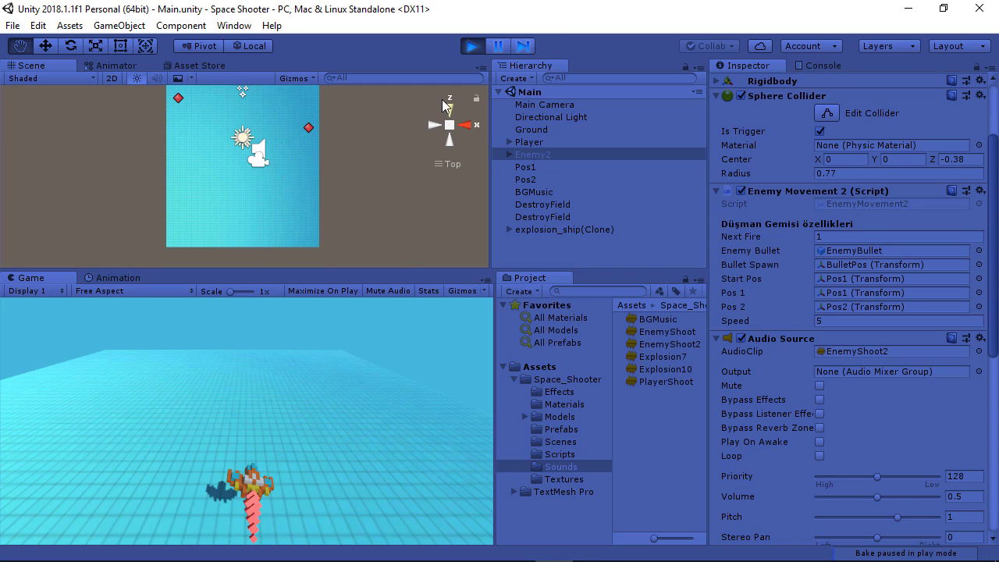
Step: Stop the running game and compare the Enemy and Enemy2 ships' movement settings
key(ctrl+p)
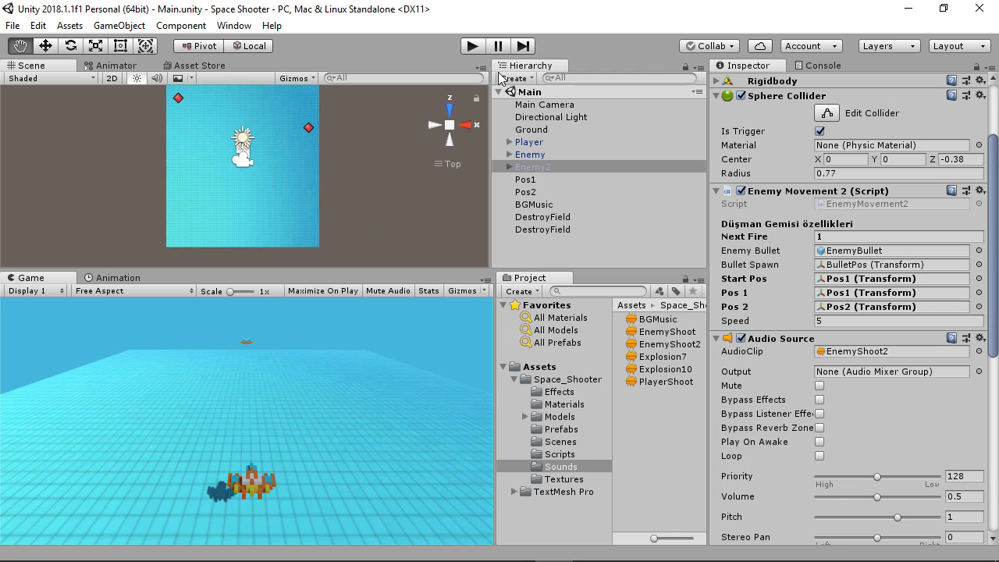
click(472, 49)
click(548, 167)
click(531, 154)
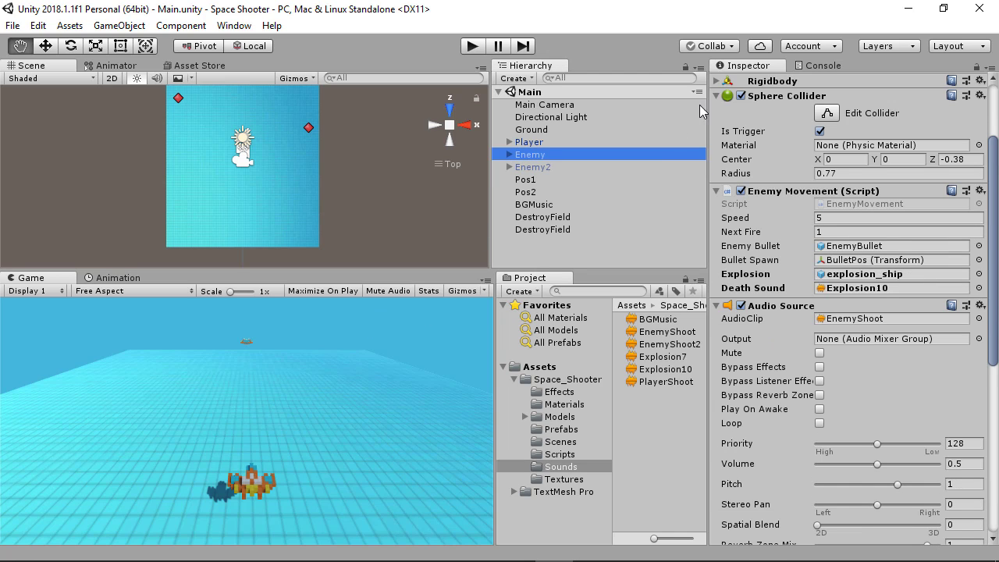
click(540, 167)
click(550, 155)
scroll(751, 101, up, 3)
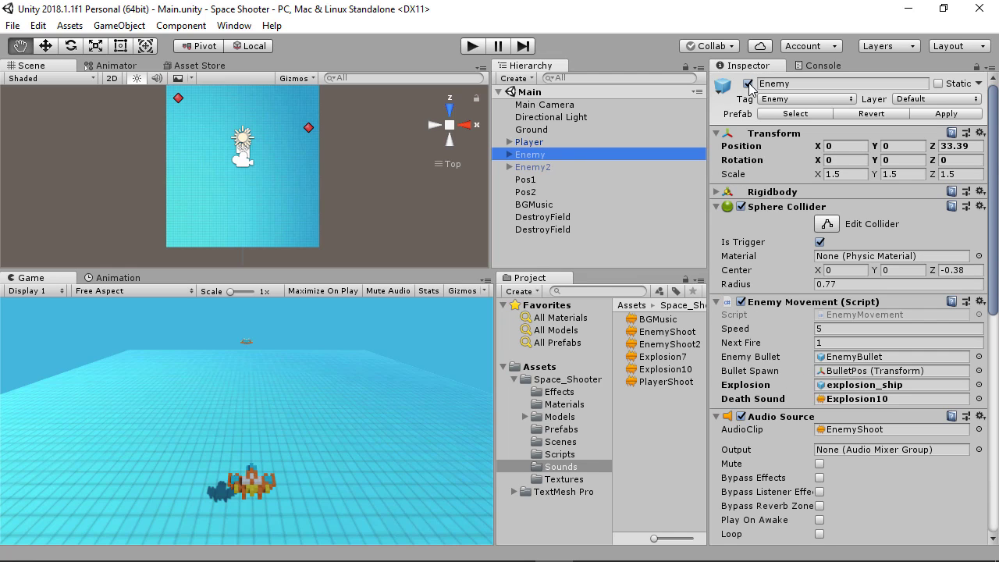
Step: Deactivate both the Enemy and Enemy2 ships in the scene
click(748, 84)
click(534, 167)
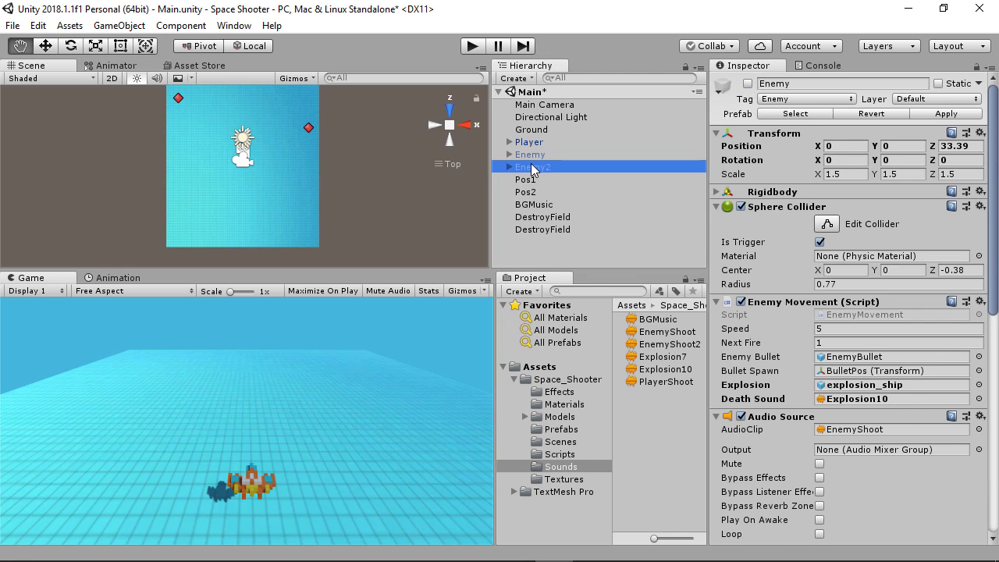
click(748, 84)
scroll(993, 129, down, 1)
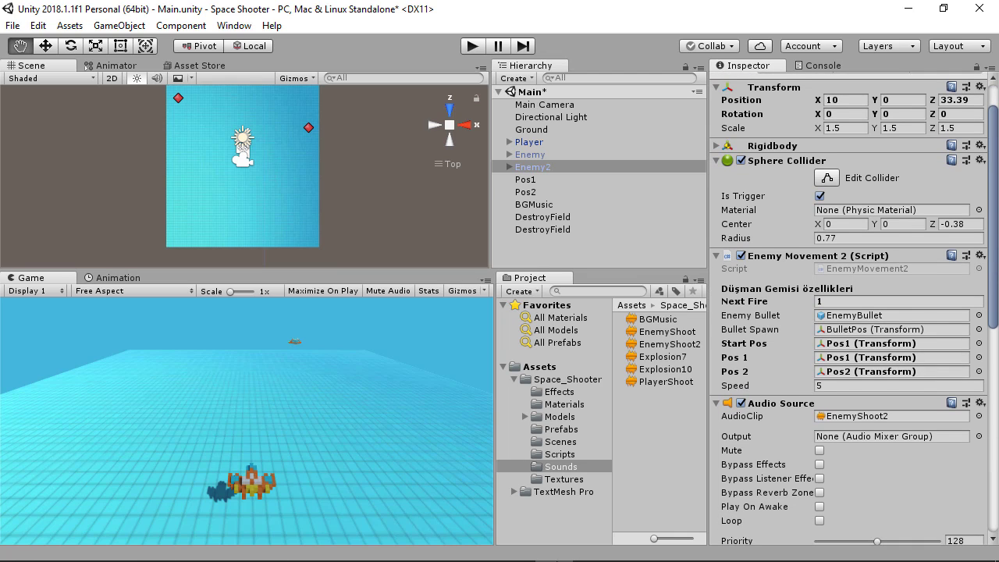
mouse_move(635, 554)
Step: In EnemyMovement2.cs, declare 'public GameObject explosion;' and 'public AudioClip deathSound;' below speed
double_click(851, 271)
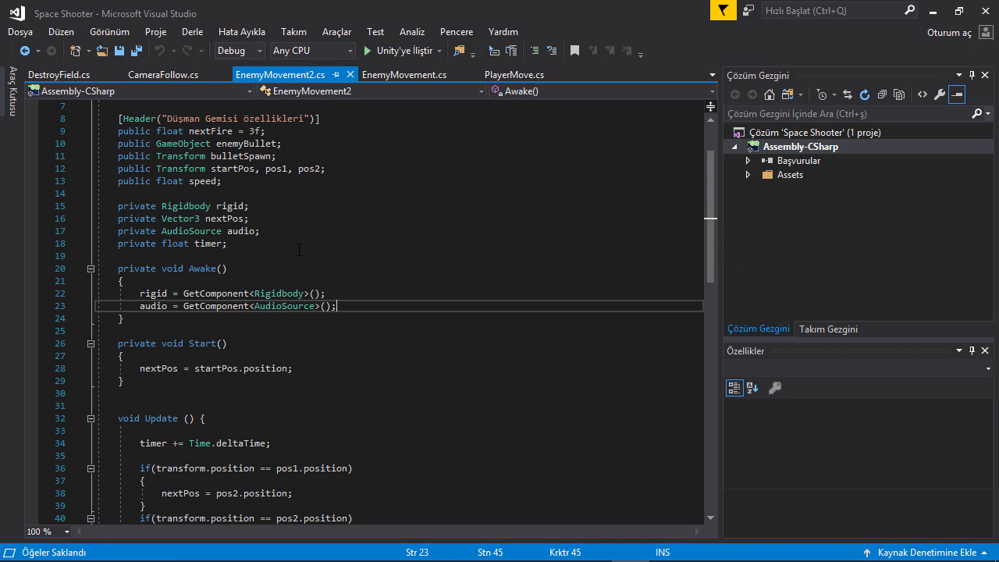
click(242, 188)
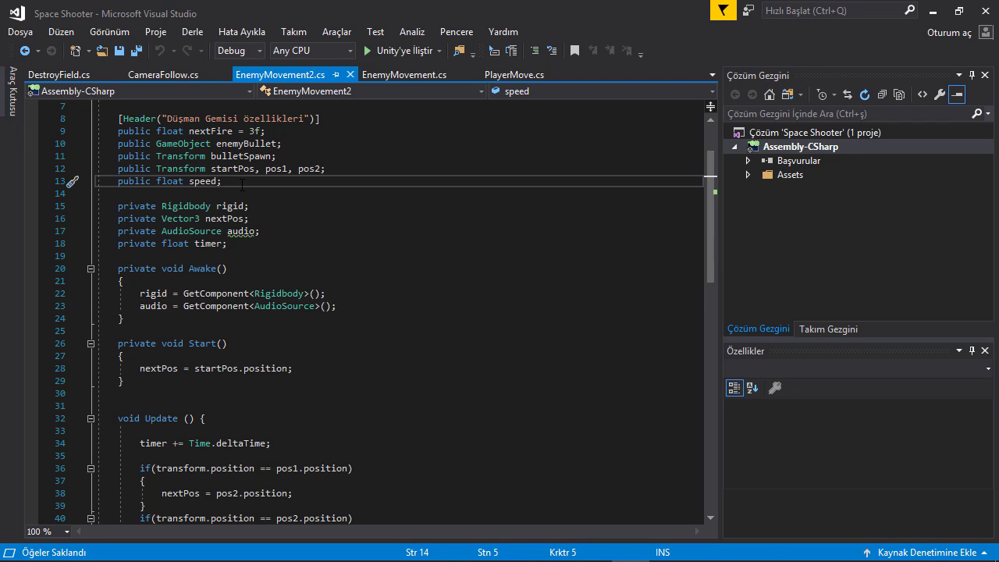
key(Return)
text(p)
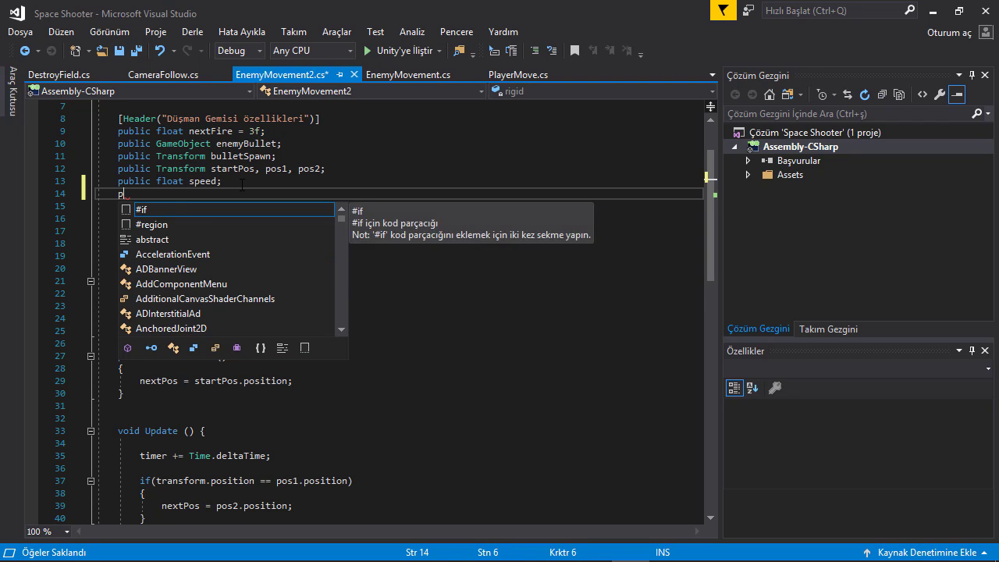
text(ub)
key(space)
text(lic G)
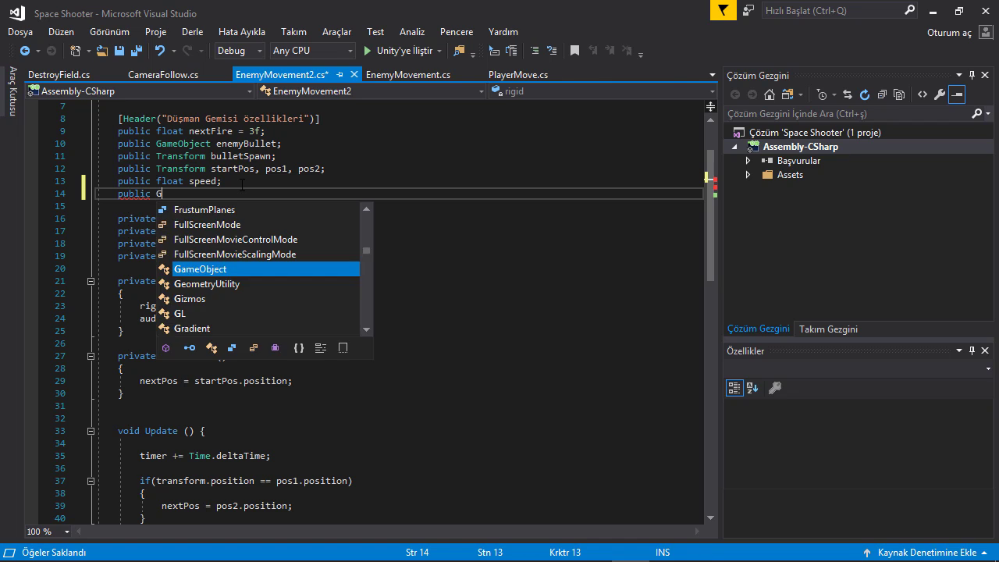
text(ame)
key(Tab)
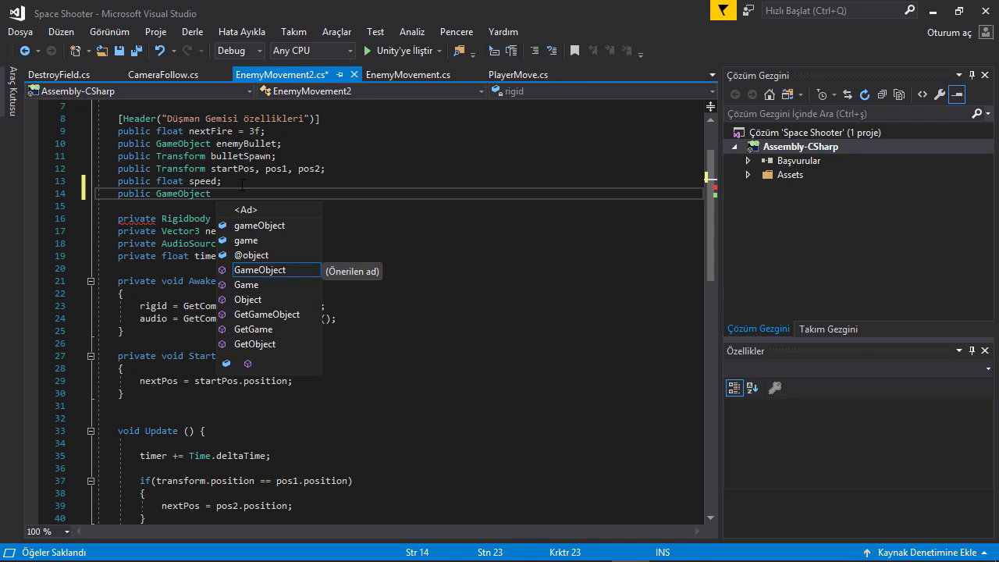
text(explosion)
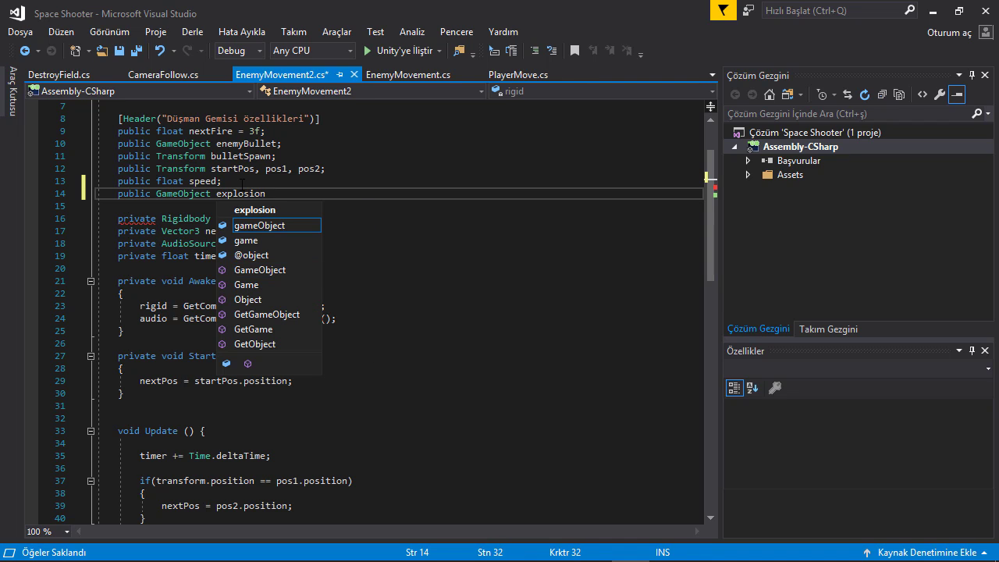
text(;)
key(Return)
key(BackSpace)
key(BackSpace)
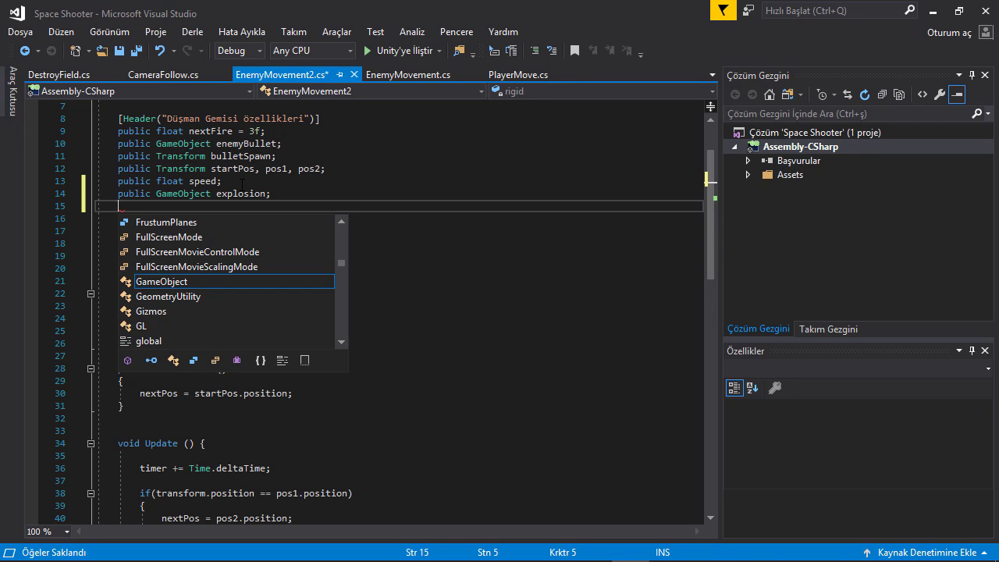
text(public Audi)
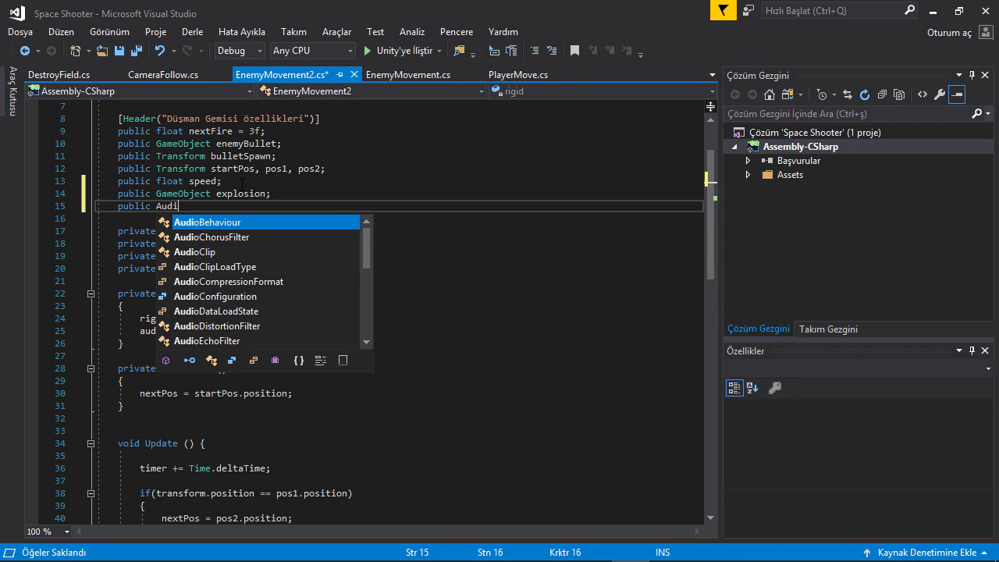
text(oClip de)
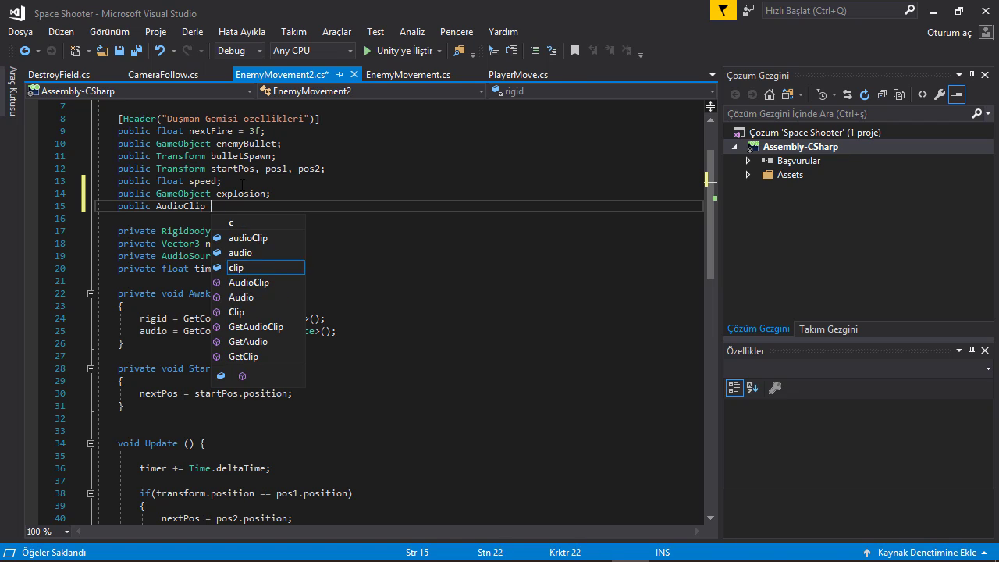
text(athSound;)
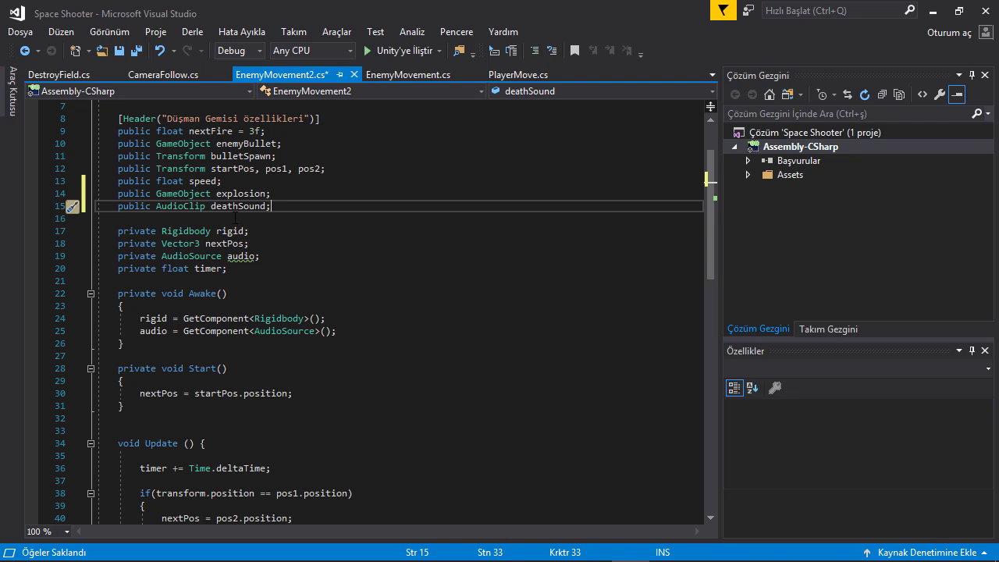
Step: Add an OnTriggerEnter method below Shoot with an if check for CompareTag("Player")
scroll(299, 340, down, 7)
scroll(299, 340, down, 6)
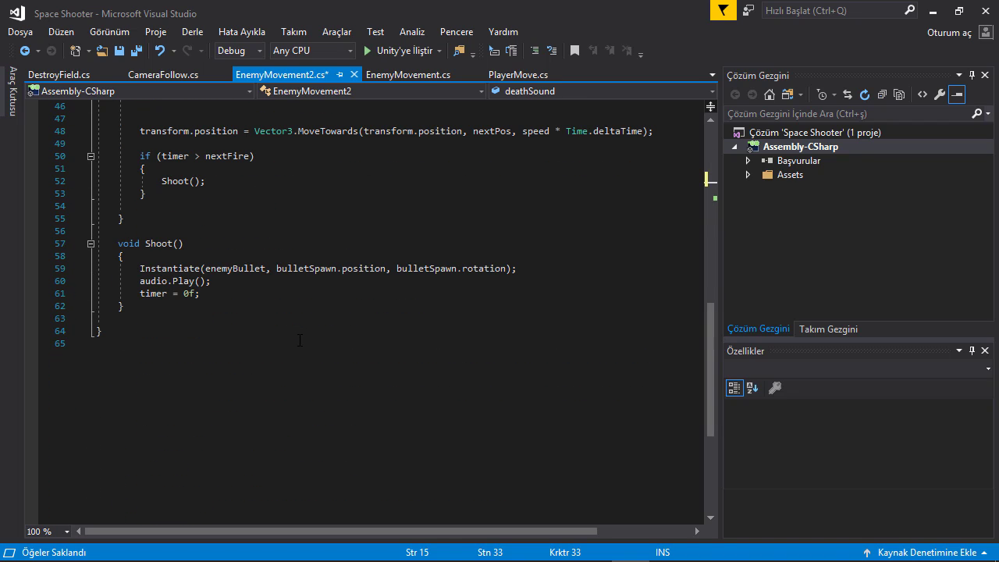
click(170, 308)
key(Return)
key(Return)
text(void )
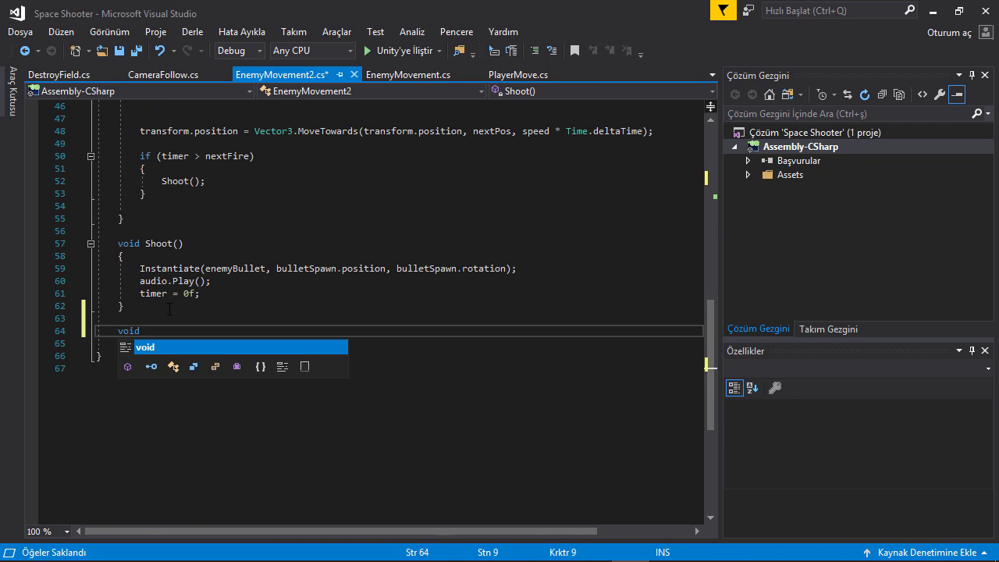
text(OnTri)
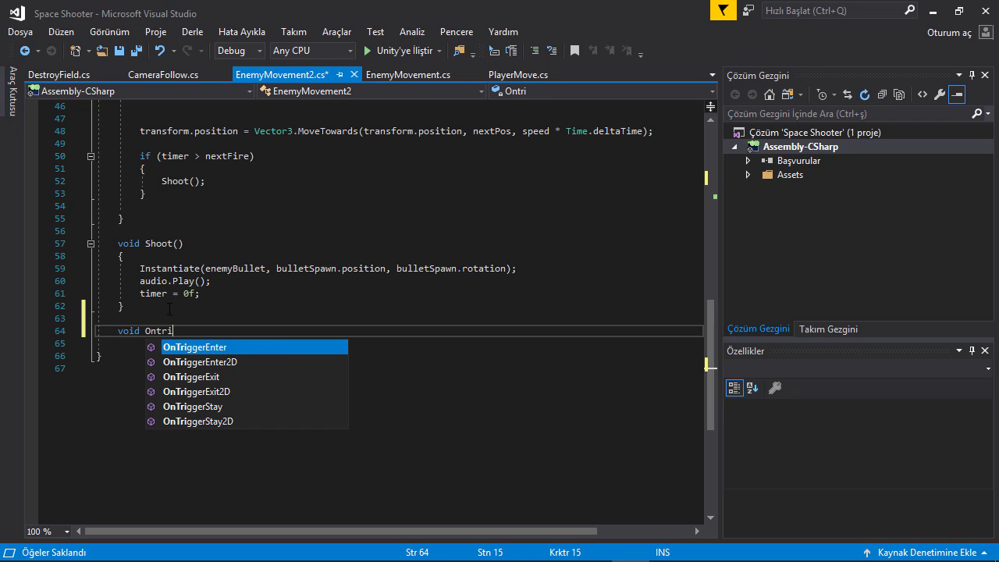
key(Return)
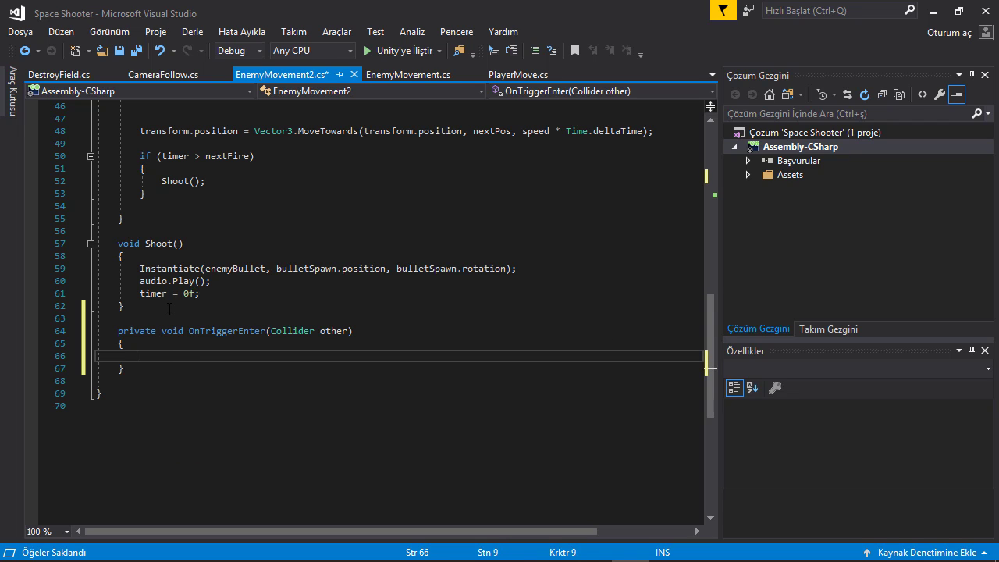
text(if(oth)
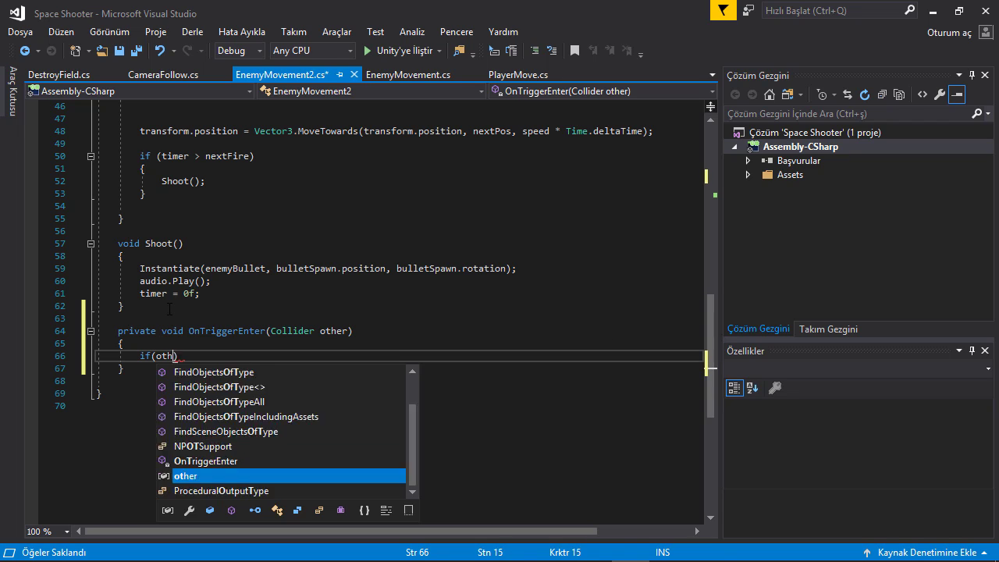
text(er.)
key(BackSpace)
key(BackSpace)
key(BackSpace)
key(BackSpace)
key(BackSpace)
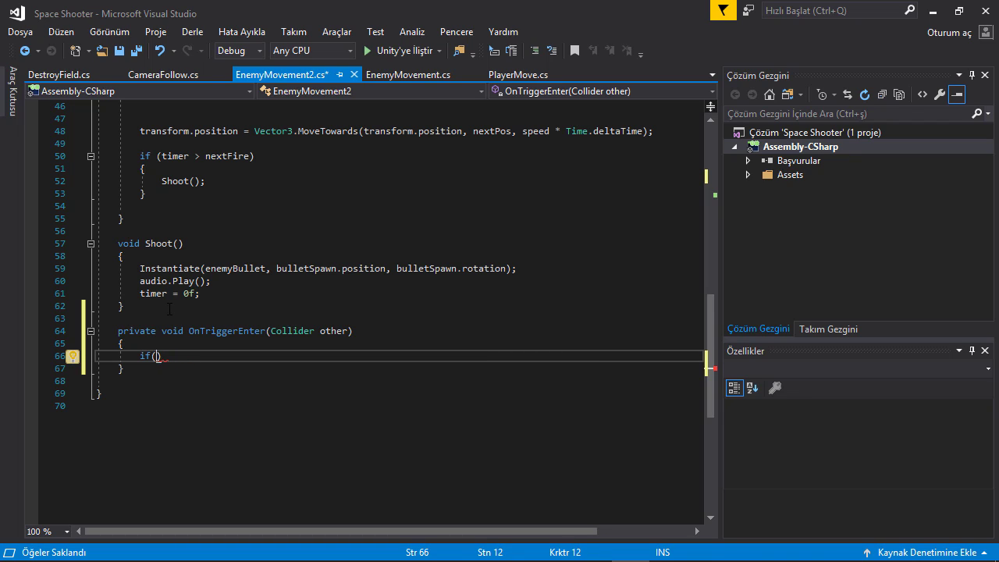
text(other)
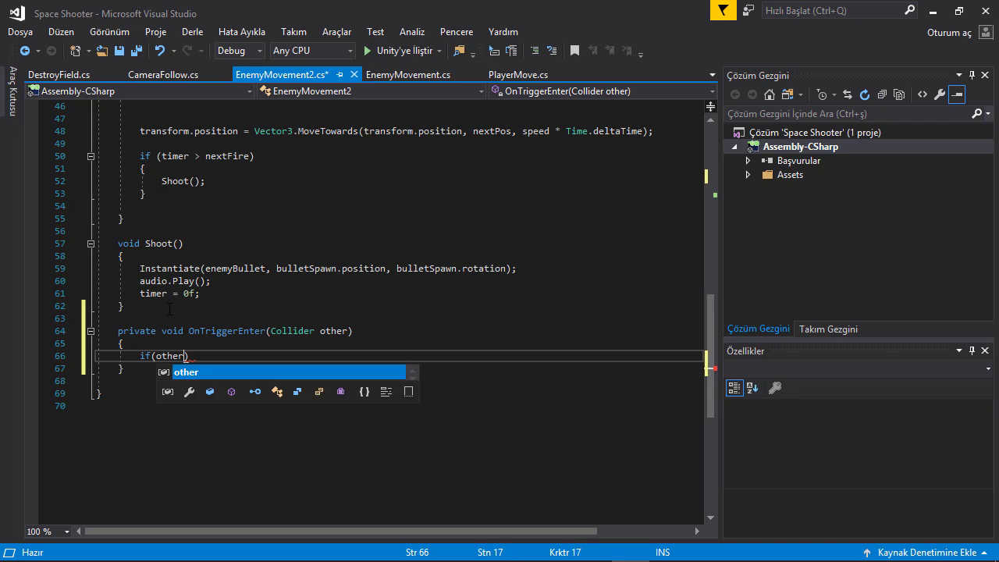
text(.gameObject.C)
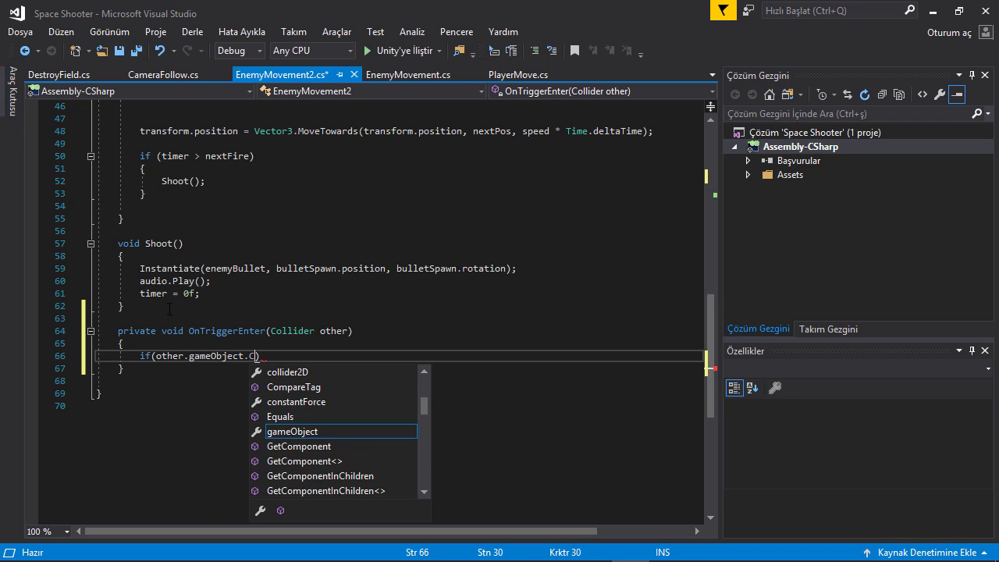
key(Tab)
text(()
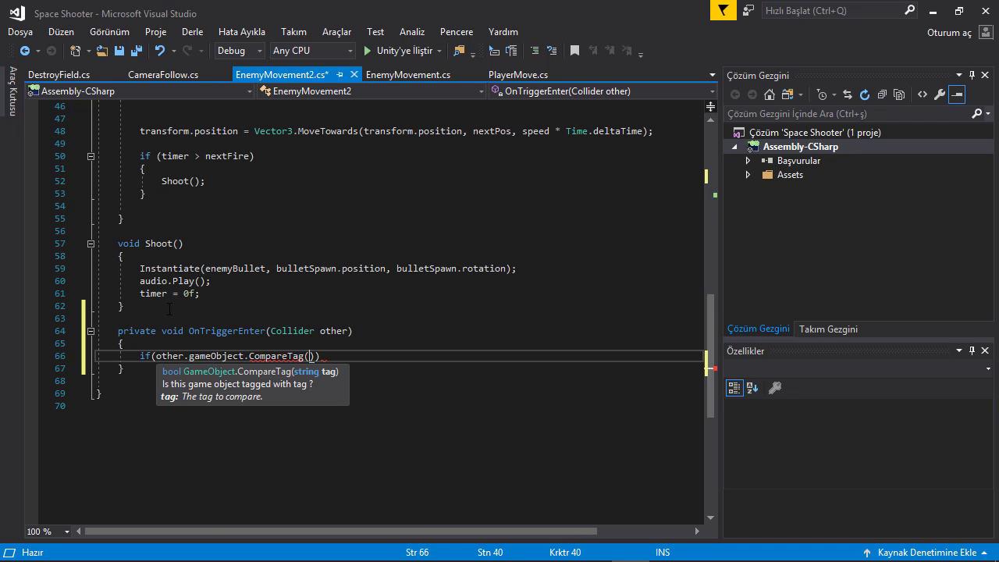
text(")
text(Player)
key(End)
key(Return)
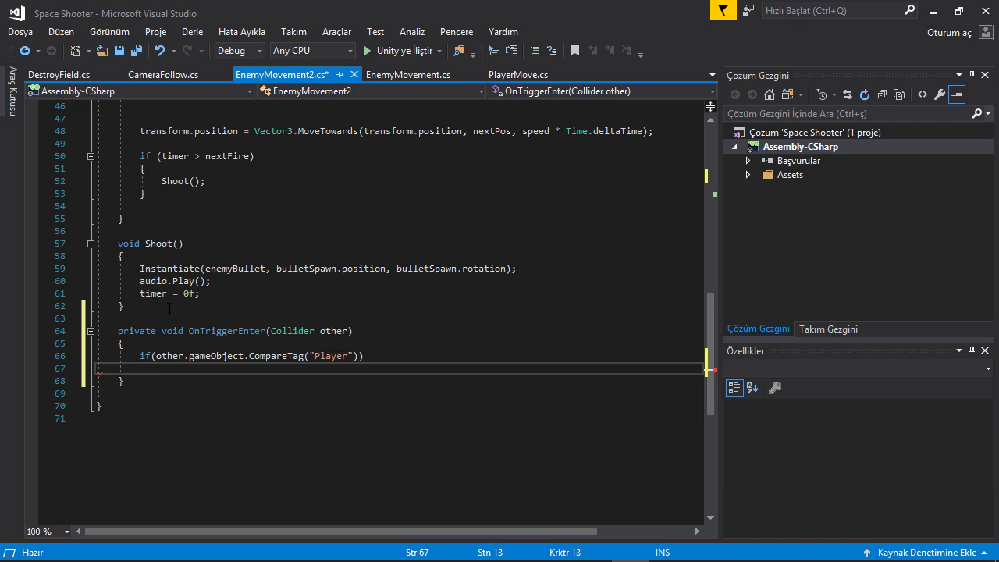
key(Return)
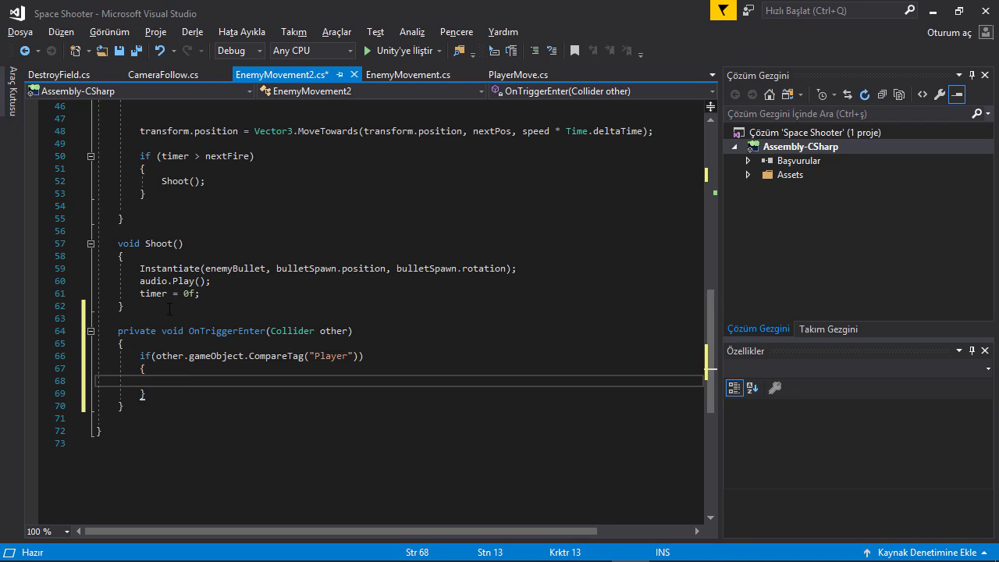
Step: Inside the check, instantiate explosion at the enemy's position and rotation and play deathSound there
text(Insta)
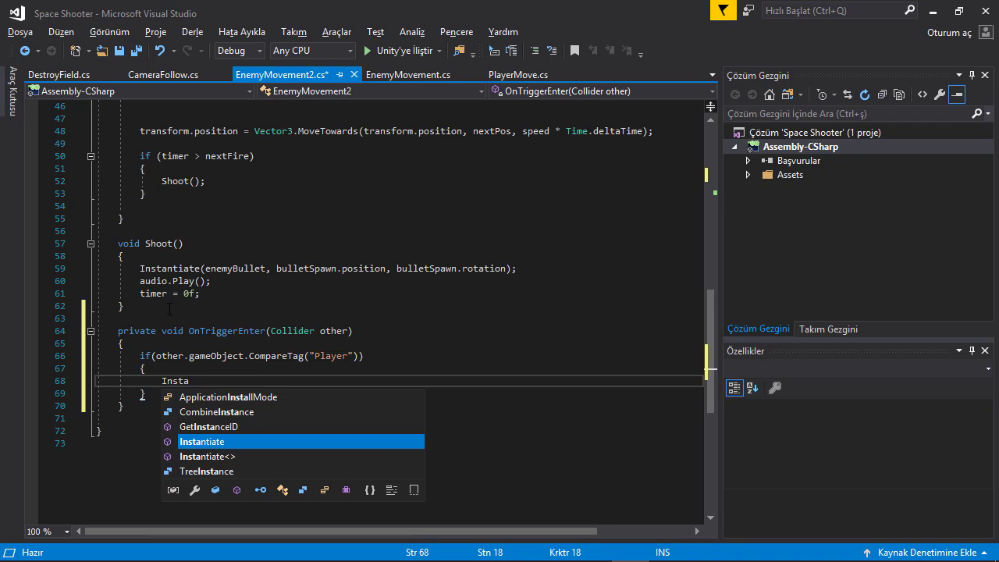
key(Tab)
text(()
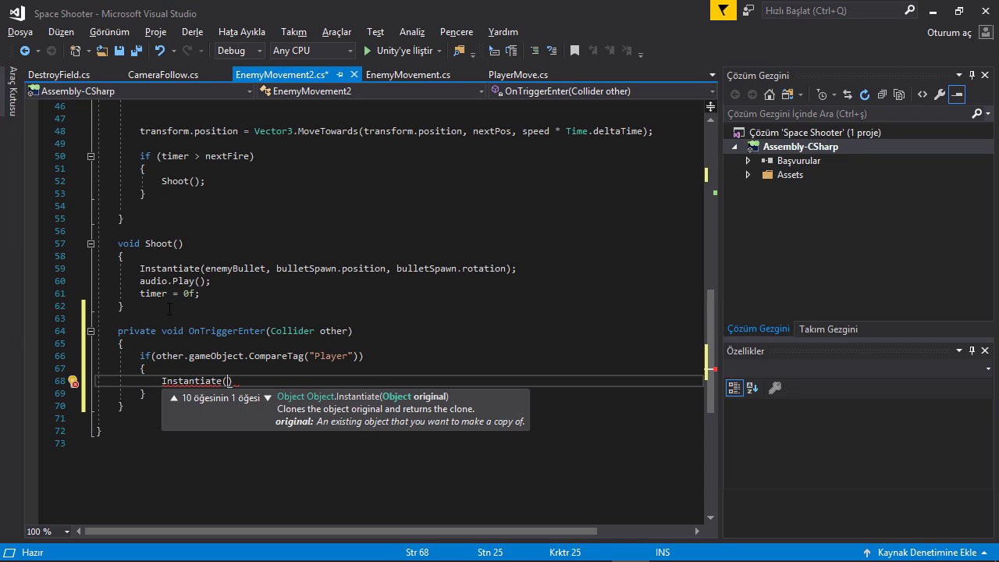
text(explosion, )
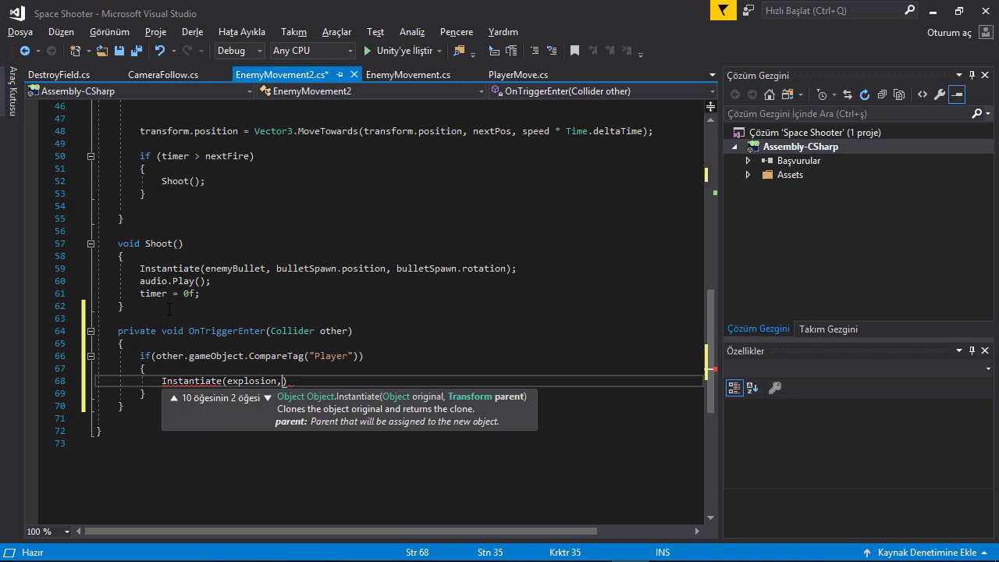
text(transform.position, )
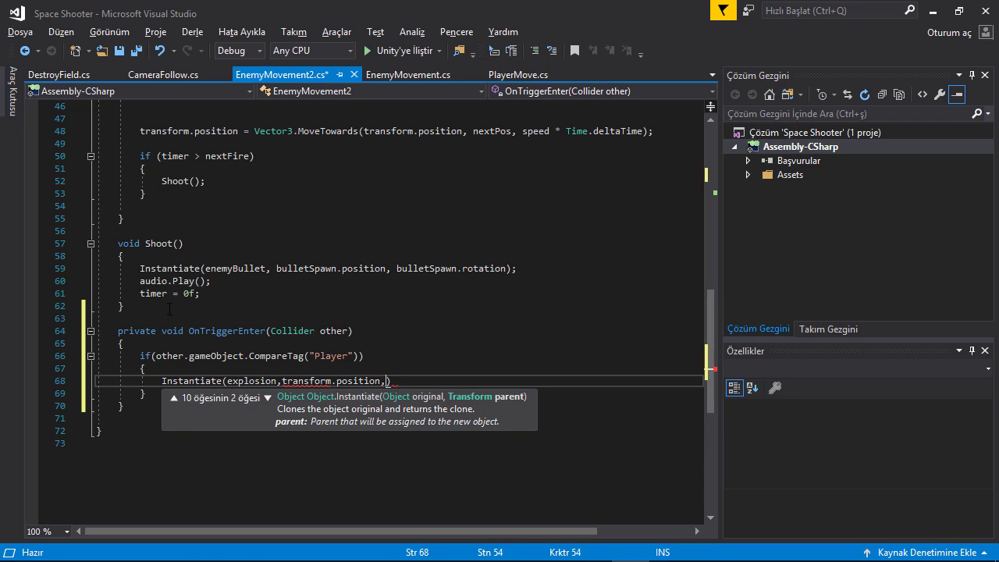
text(transform.ro)
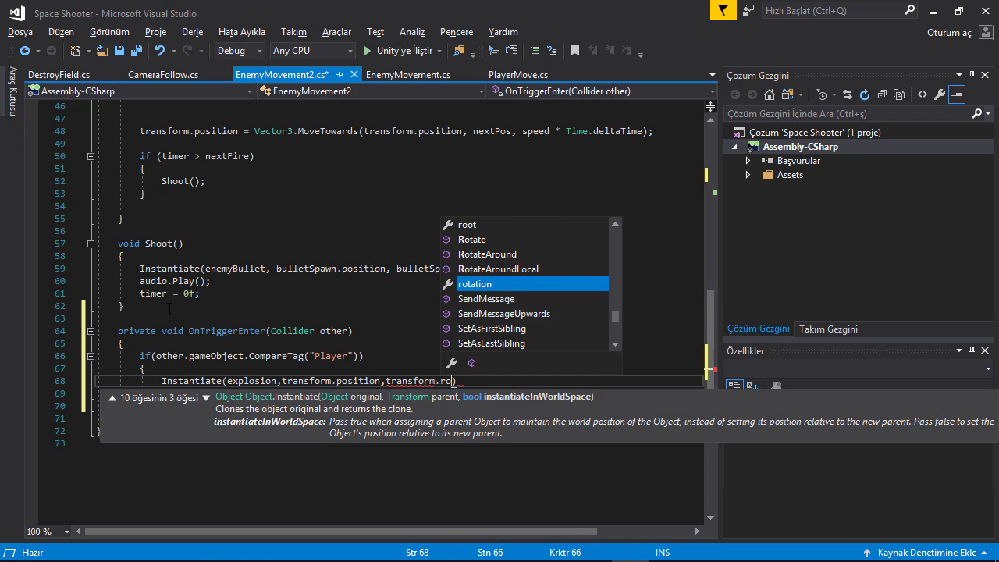
text(tation);)
key(Return)
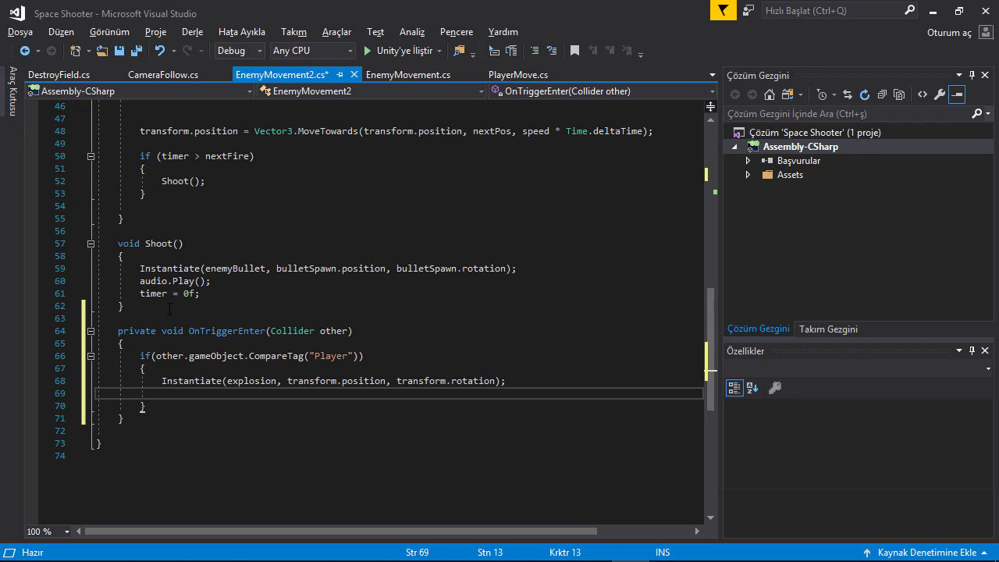
text(A)
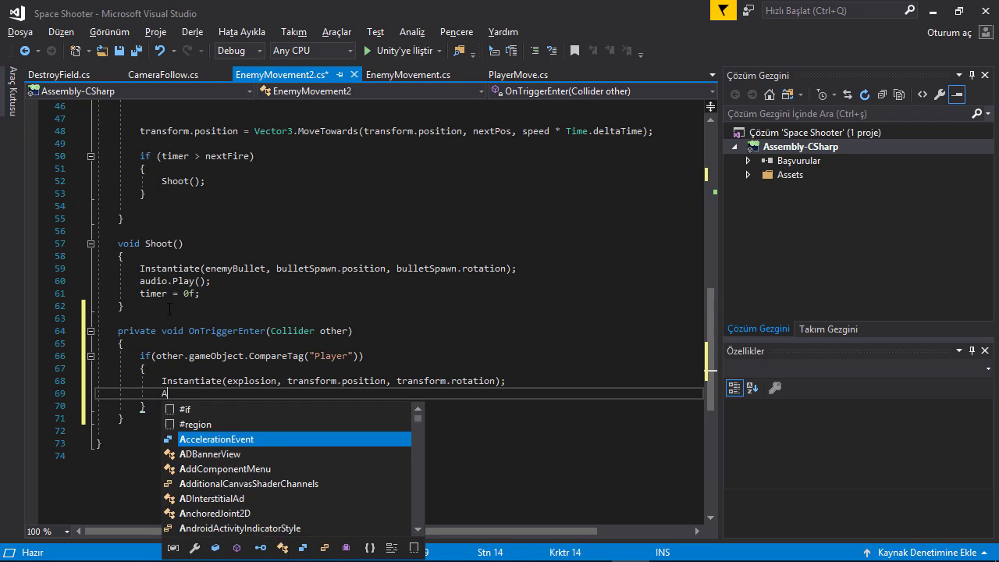
text(ud)
text(ud)
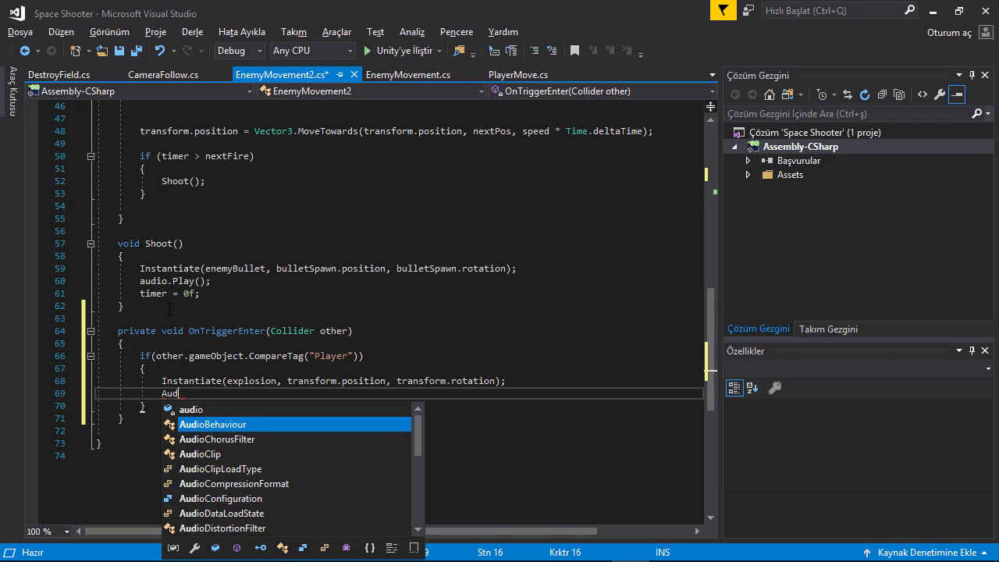
text(ioSource.Pla)
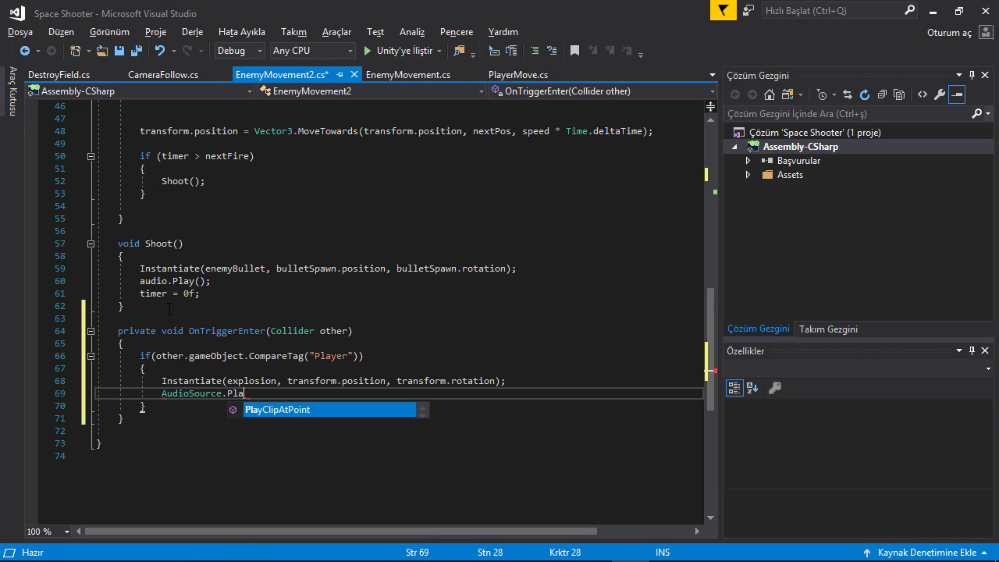
key(Tab)
text(()
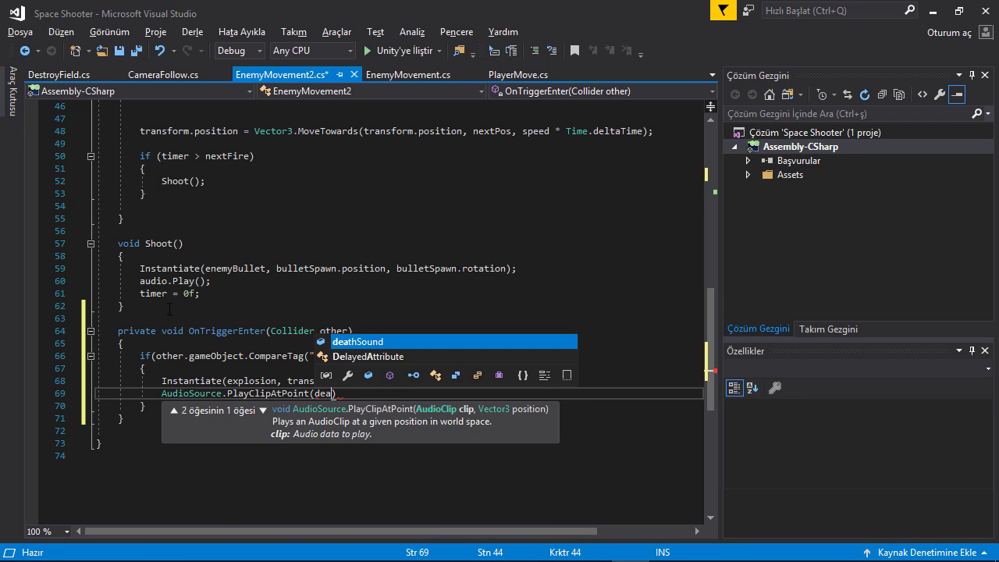
key(Tab)
text(,tran)
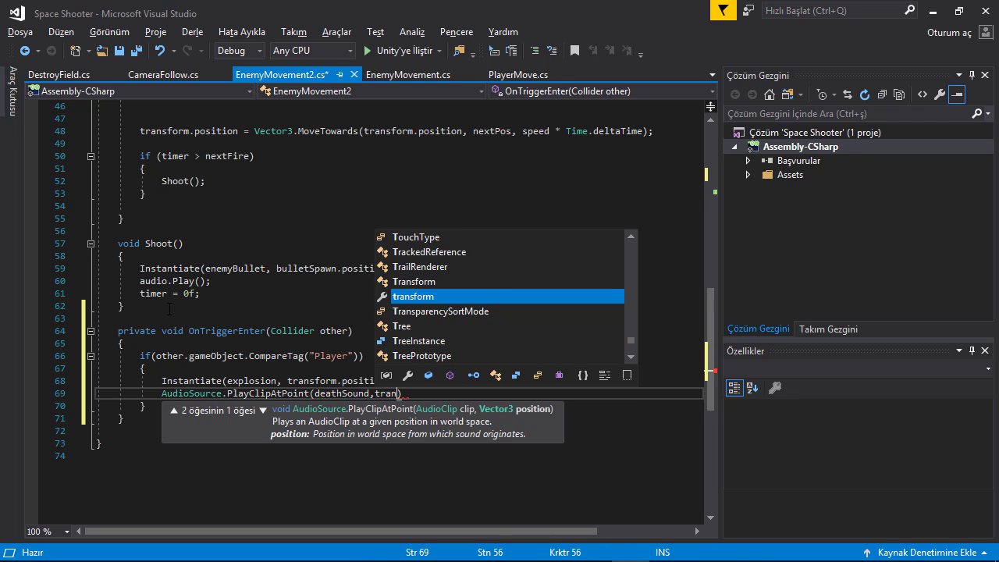
key(Tab)
text(.po)
key(Tab)
text())
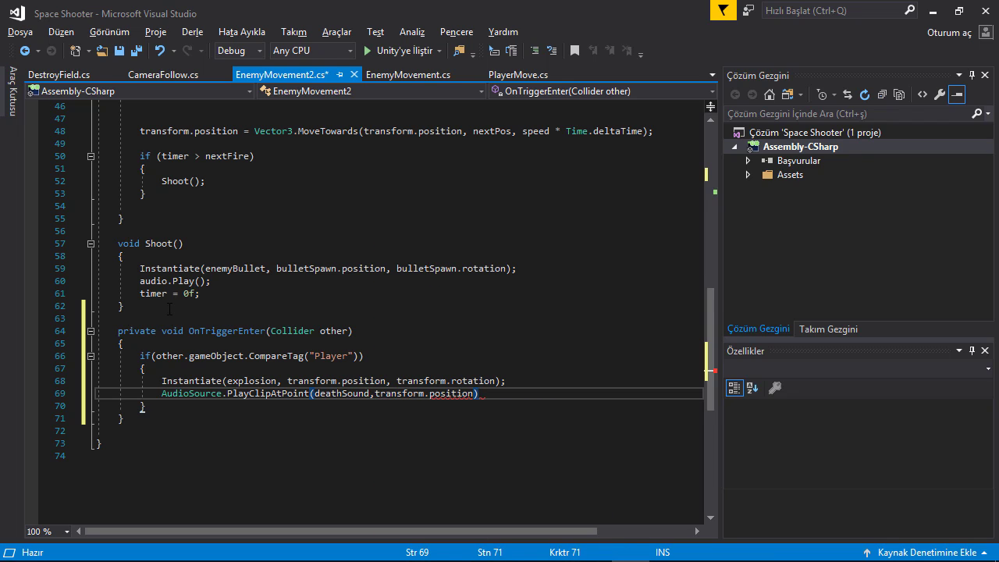
text(;)
key(Return)
Step: Destroy the colliding player and this enemy's gameObject, then save the script
text(s)
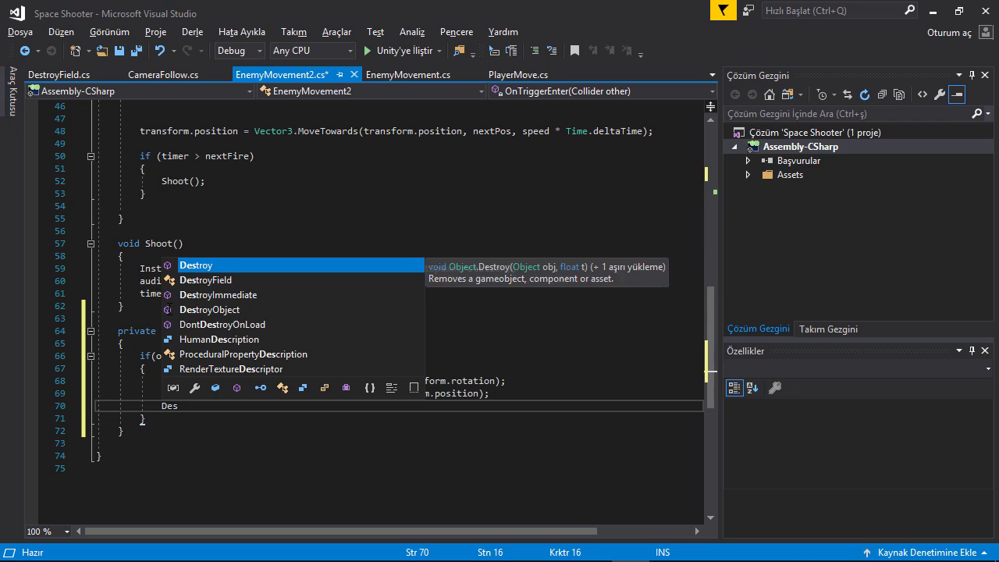
key(Tab)
text(()
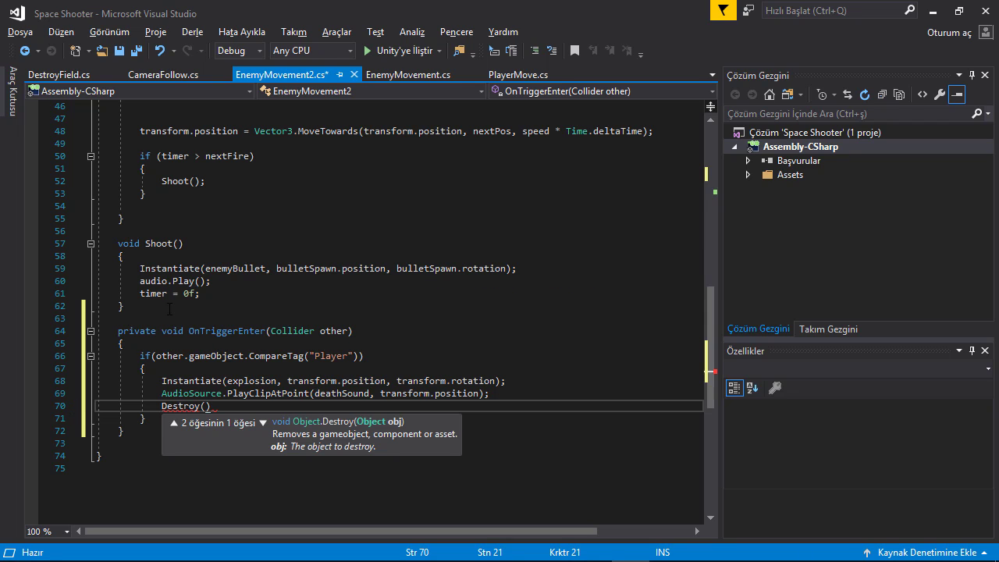
text(other.ga)
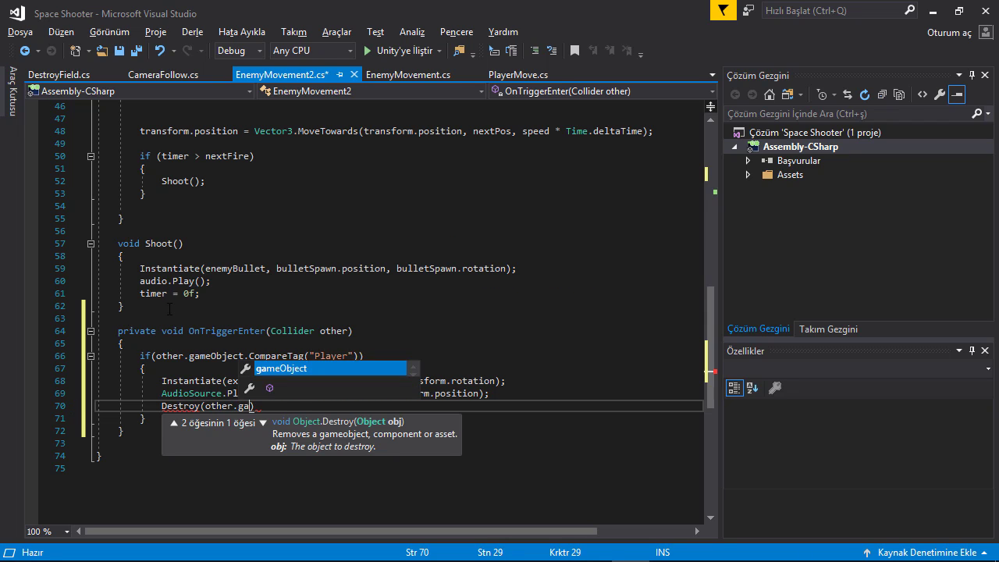
key(Tab)
text();)
key(Return)
text(es)
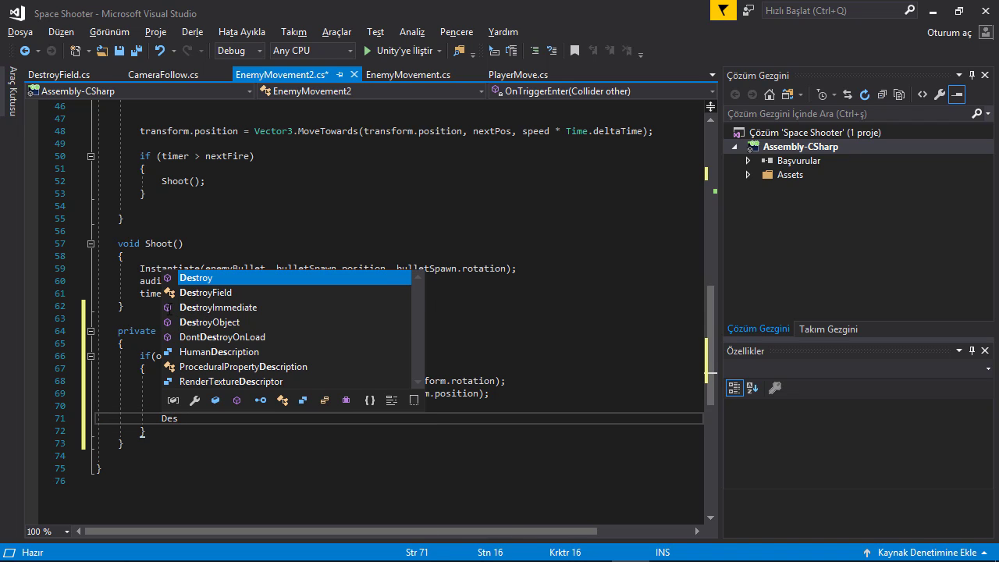
key(Tab)
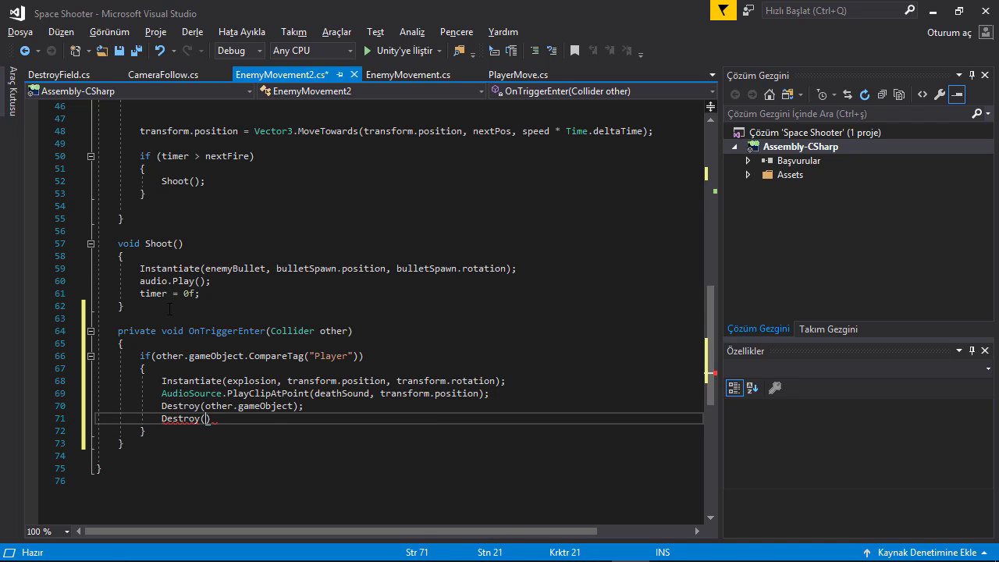
text(game)
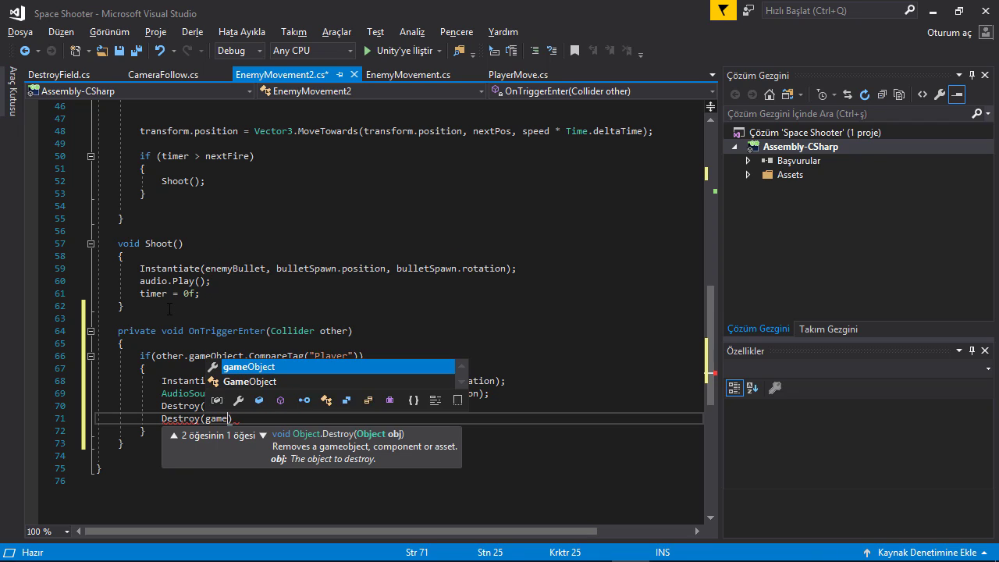
key(Tab)
text();)
key(ctrl+s)
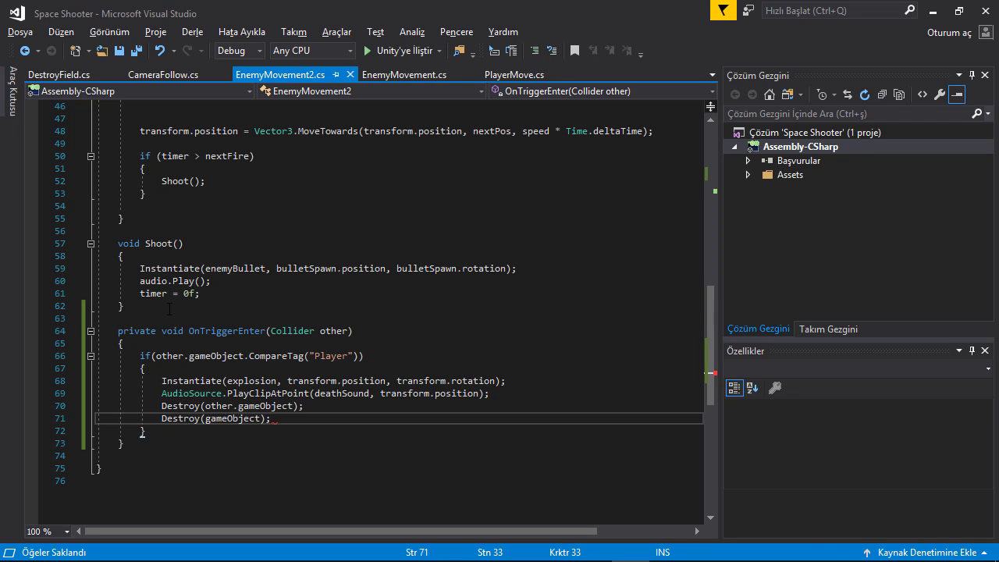
Step: Give Enemy2's Enemy Movement 2 explosion_ship as Explosion and Explosion10 as Death Sound
click(555, 546)
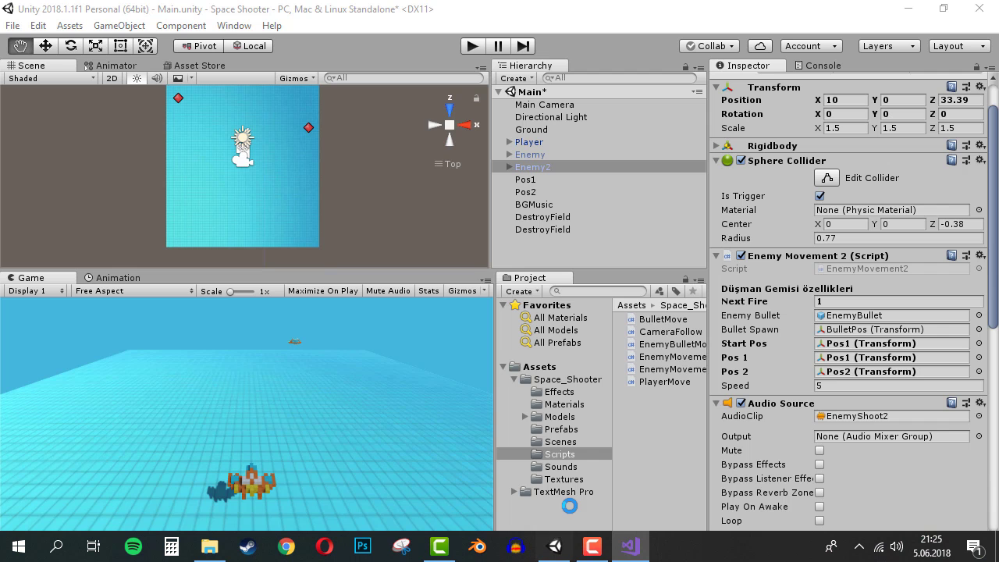
drag(997, 231, 996, 300)
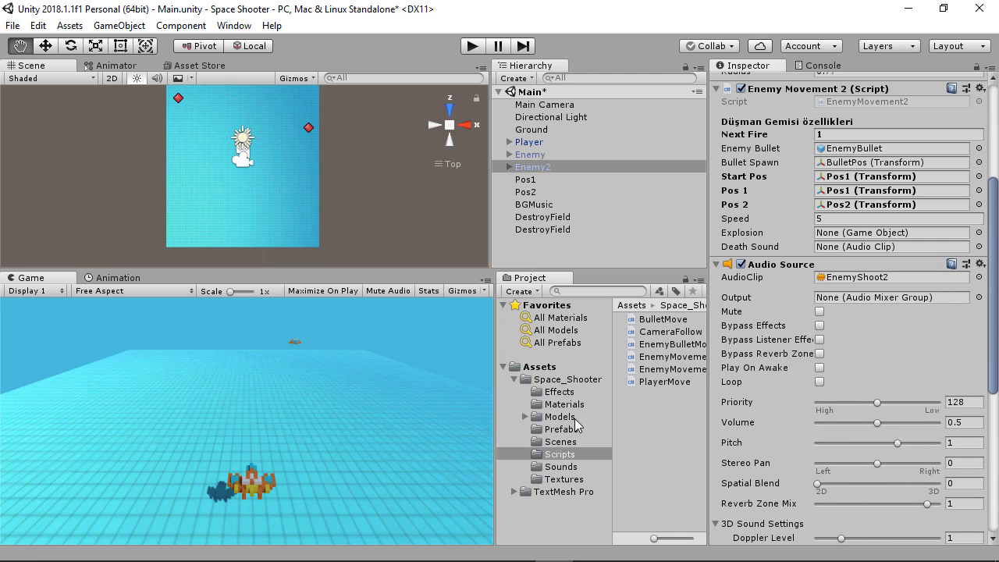
click(559, 392)
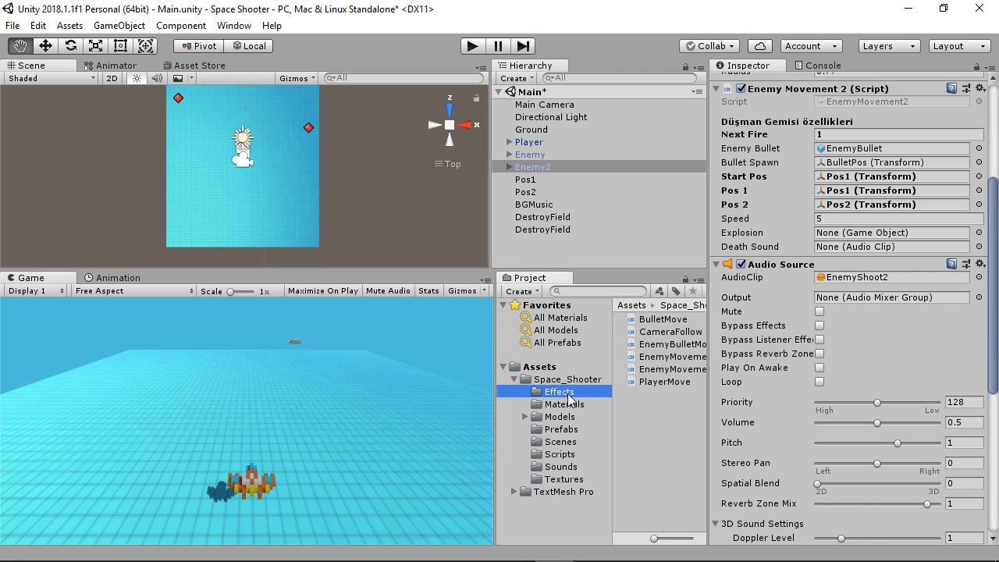
drag(669, 319, 840, 233)
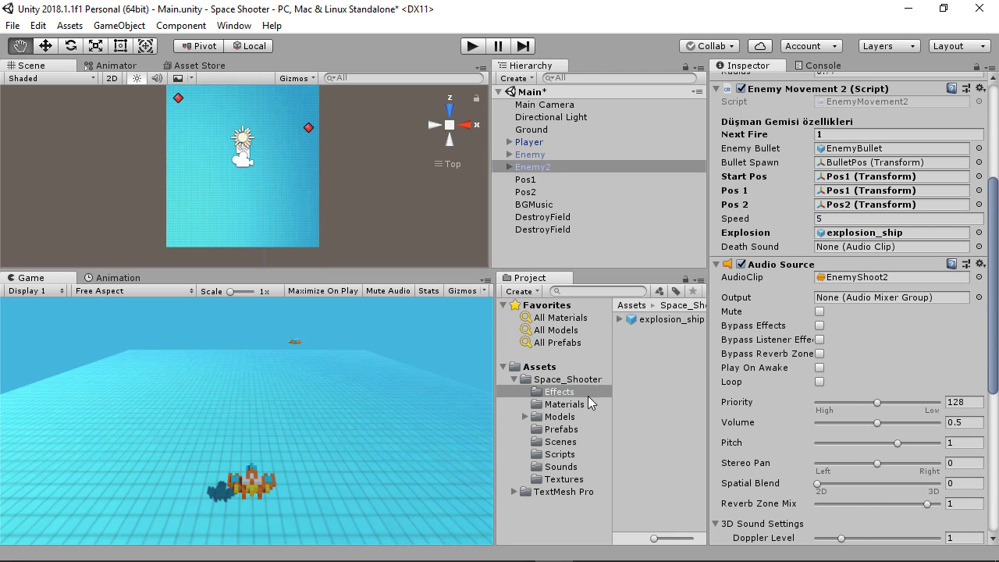
click(569, 468)
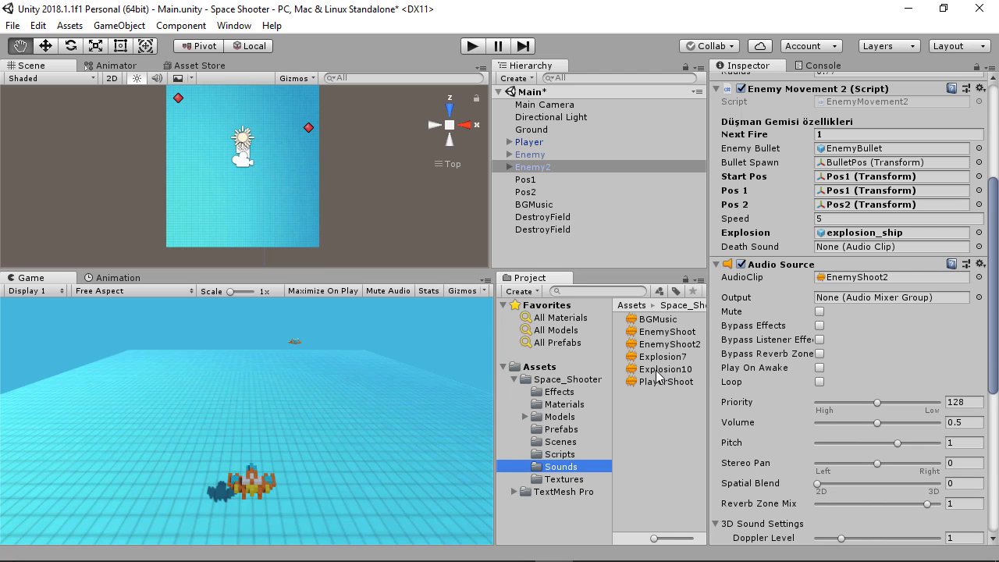
drag(658, 377, 843, 247)
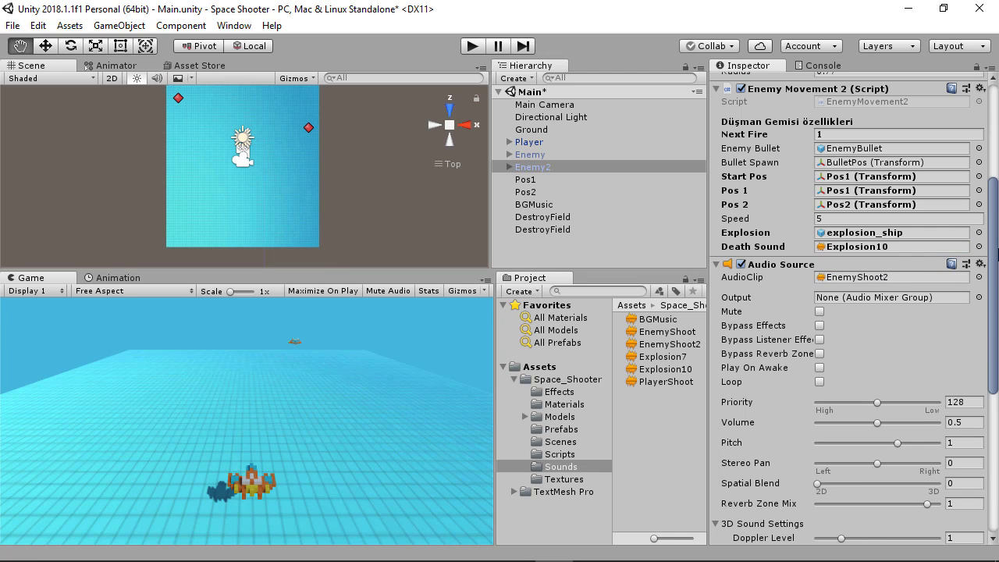
scroll(996, 252, up, 5)
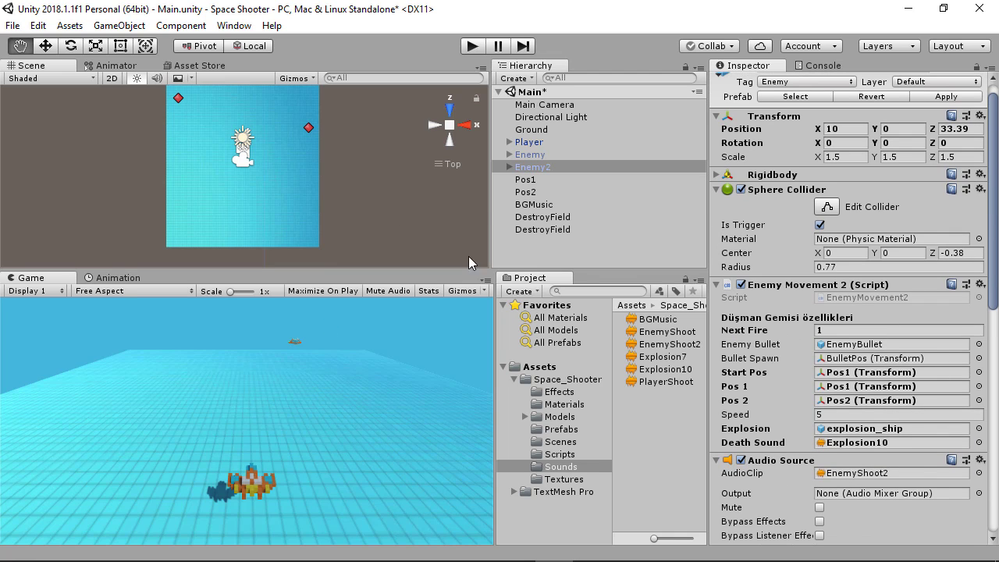
Step: Duplicate Enemy2 and place the Enemy2 (1) copy directly below it in the Hierarchy
click(555, 169)
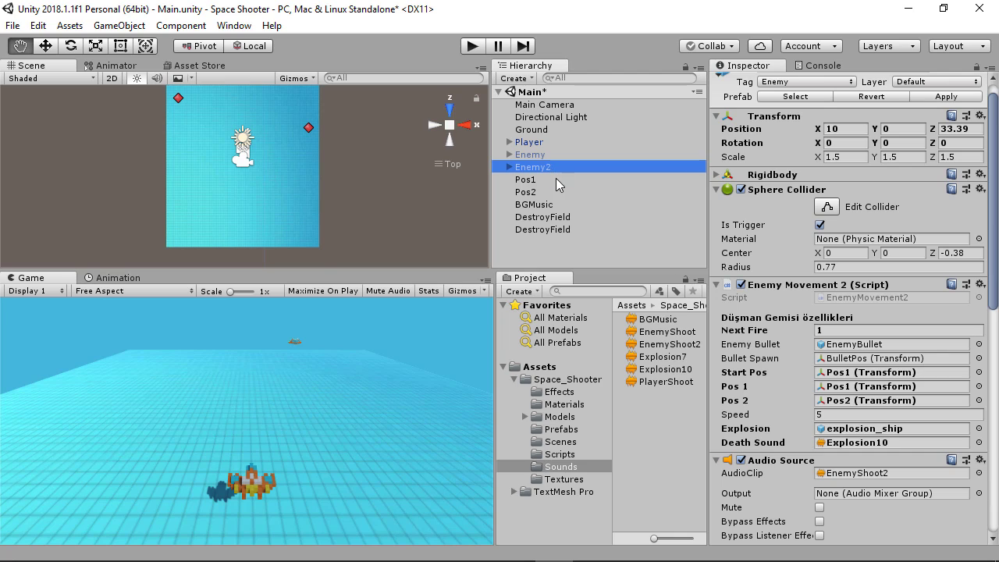
key(ctrl+d)
drag(537, 242, 536, 175)
Step: Play-test the game, then stop it and select Enemy2 (1)
click(483, 45)
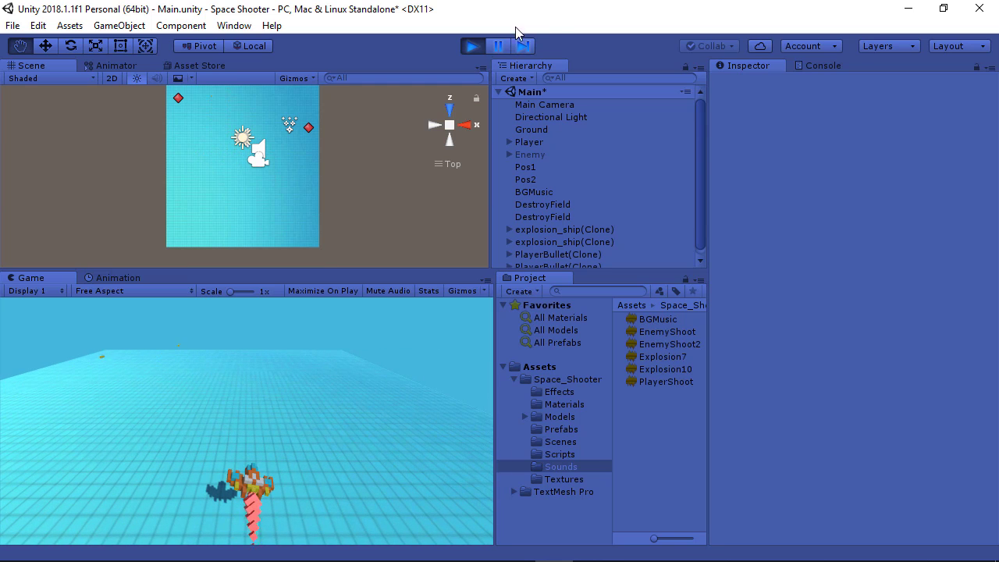
click(472, 47)
click(562, 180)
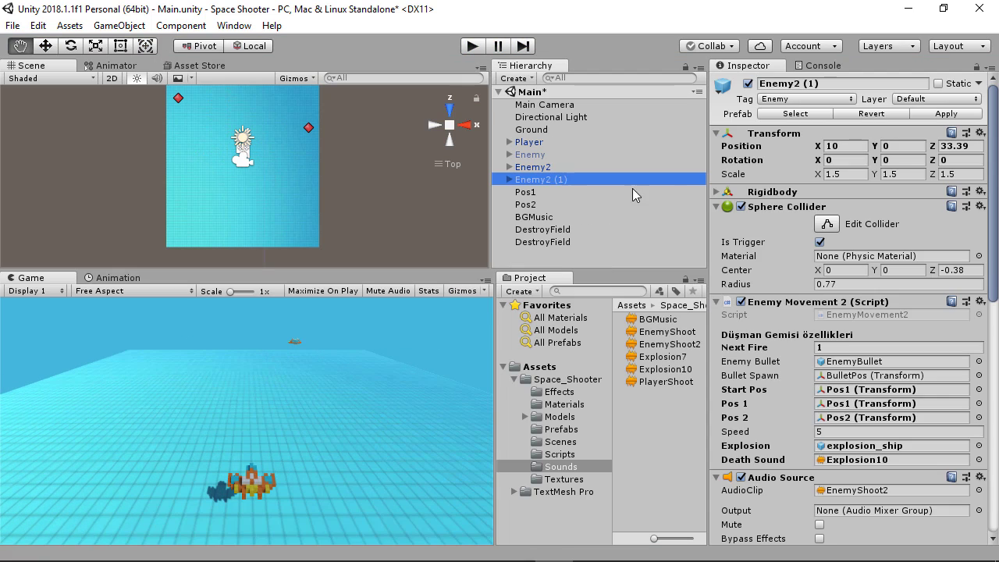
Step: Move Enemy2 (1) left of the original ship to X -7.06 and start a play-test
scroll(804, 343, down, 3)
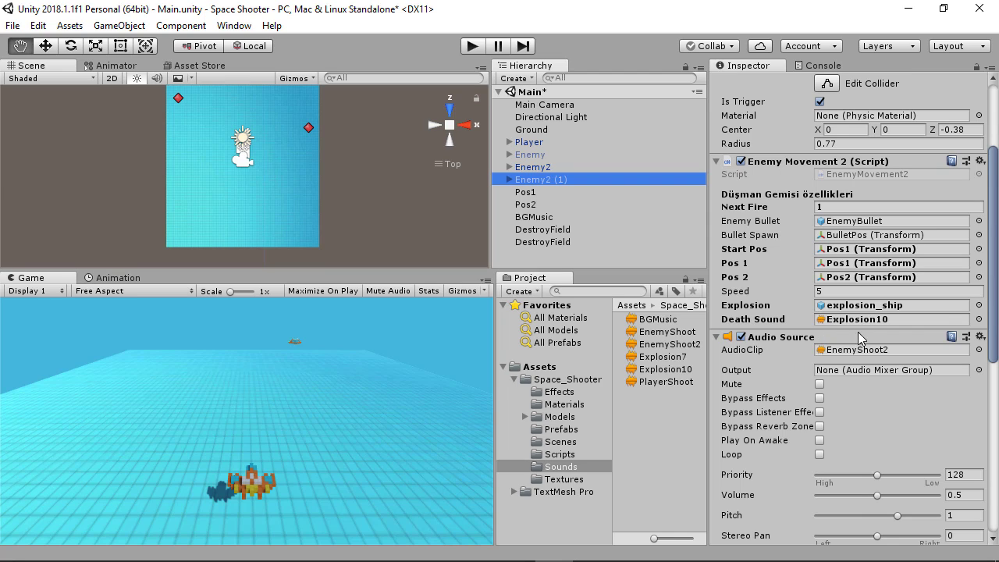
mouse_move(991, 281)
mouse_down()
mouse_move(991, 390)
mouse_move(992, 211)
mouse_up()
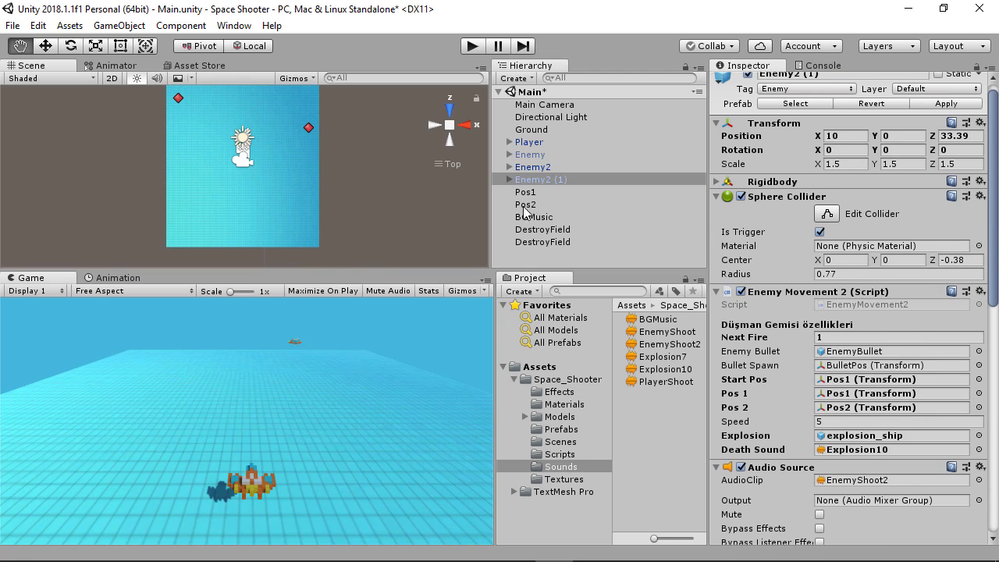
scroll(851, 312, up, 1)
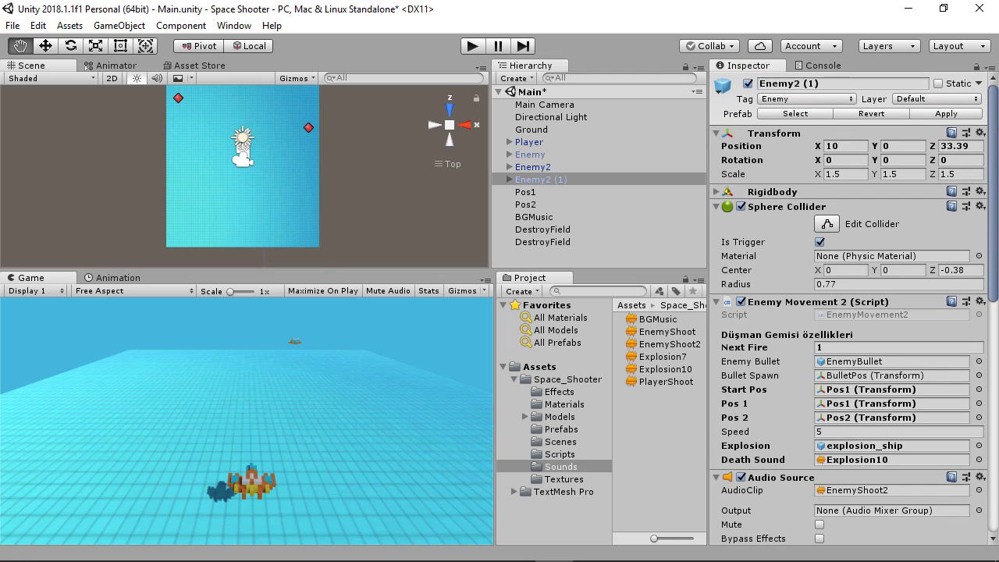
double_click(557, 178)
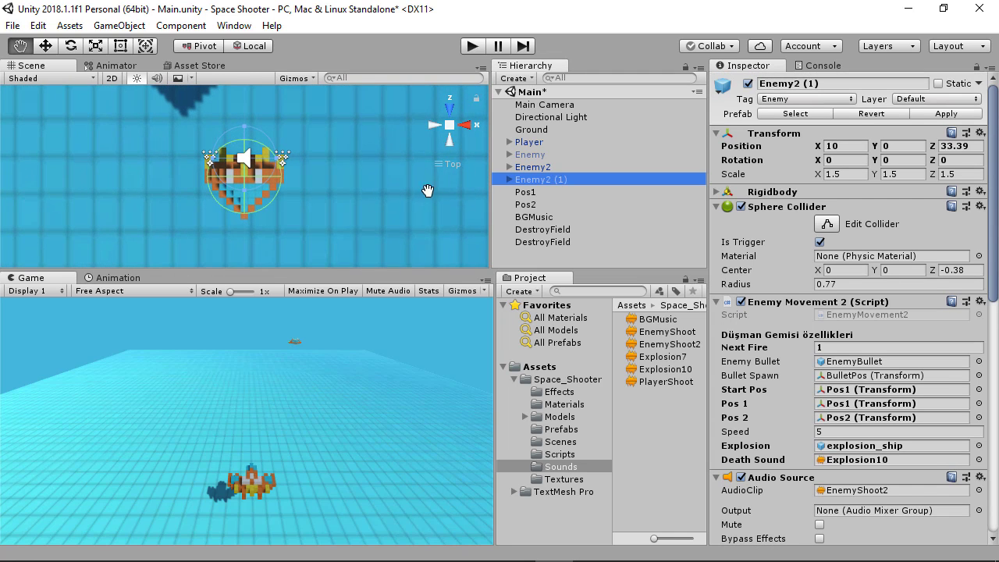
scroll(406, 204, down, 3)
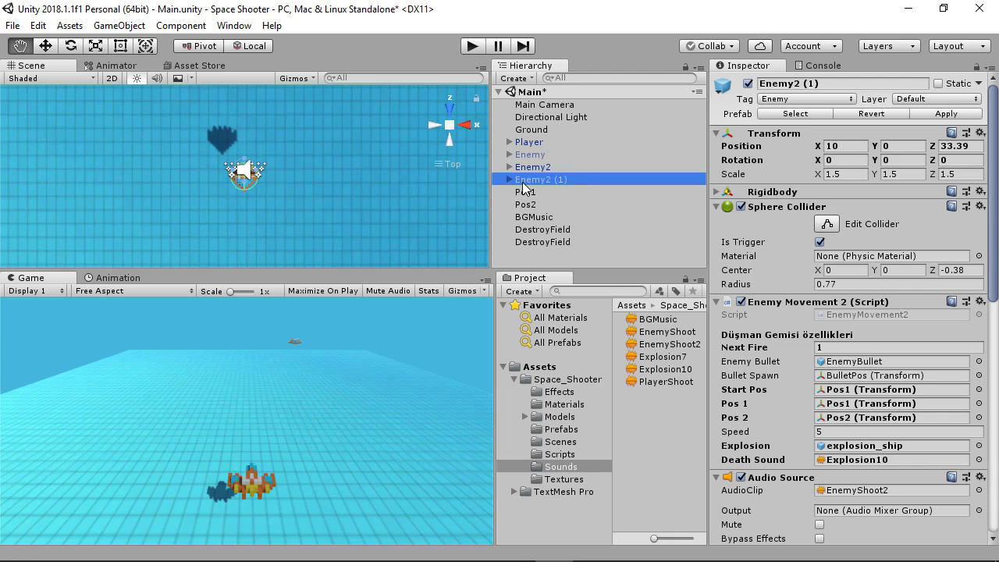
key(w)
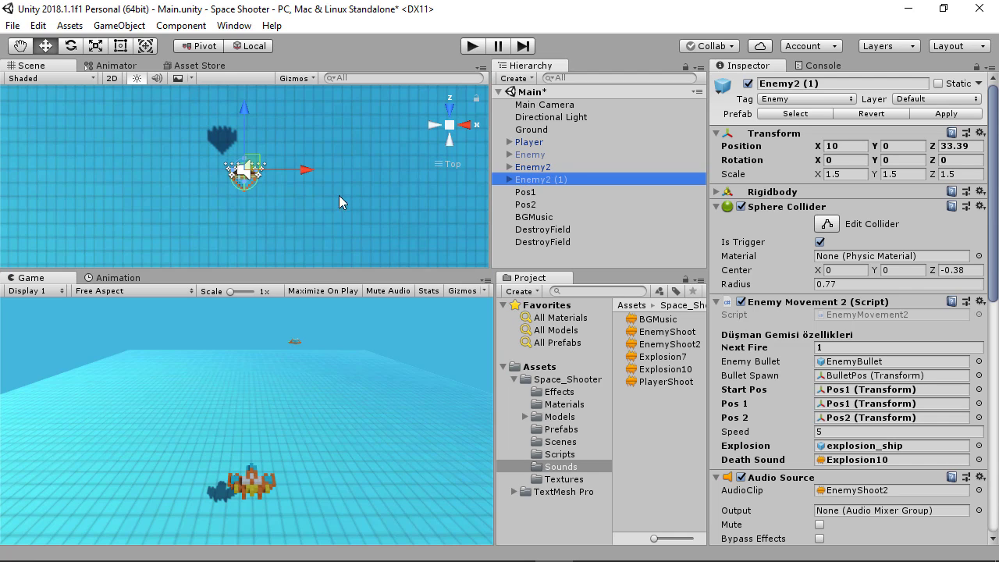
drag(309, 178, 112, 177)
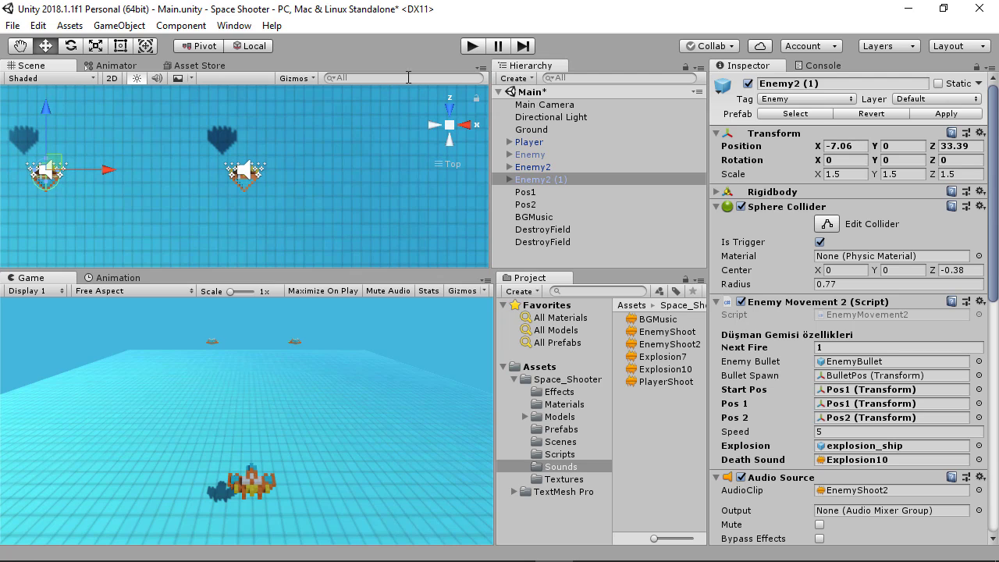
click(472, 46)
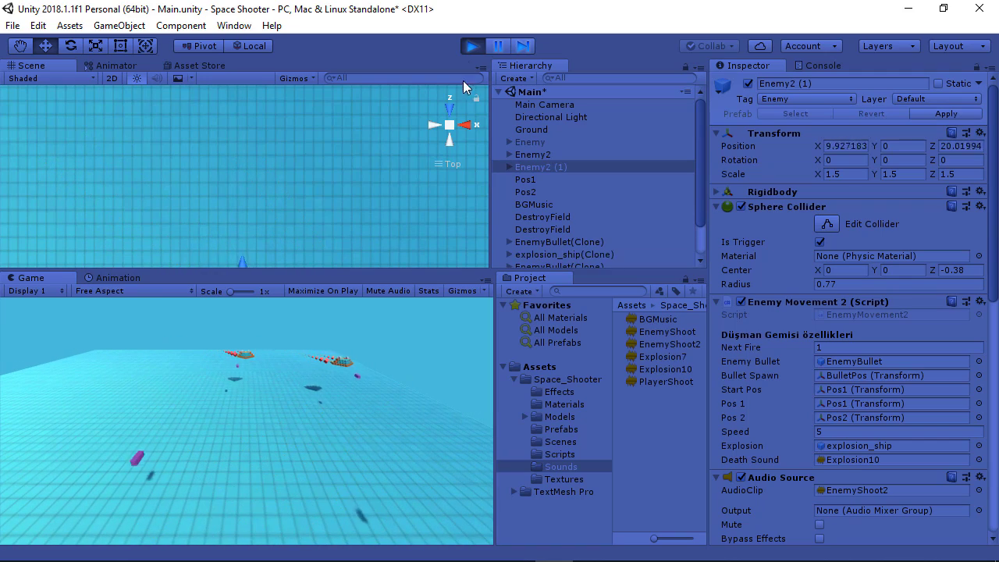
Step: Stop the play-test, run the game once more, and stop it again
click(472, 46)
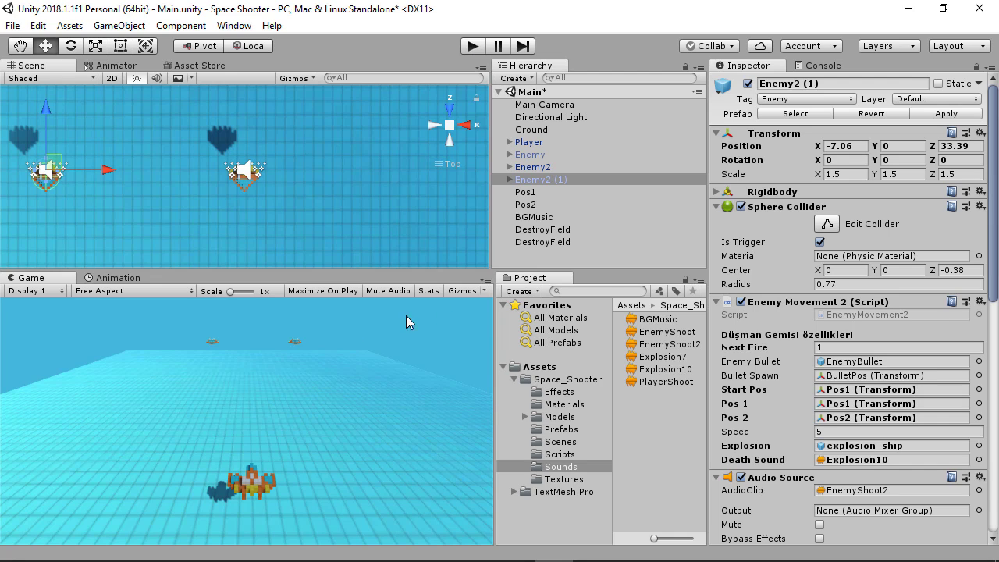
click(472, 47)
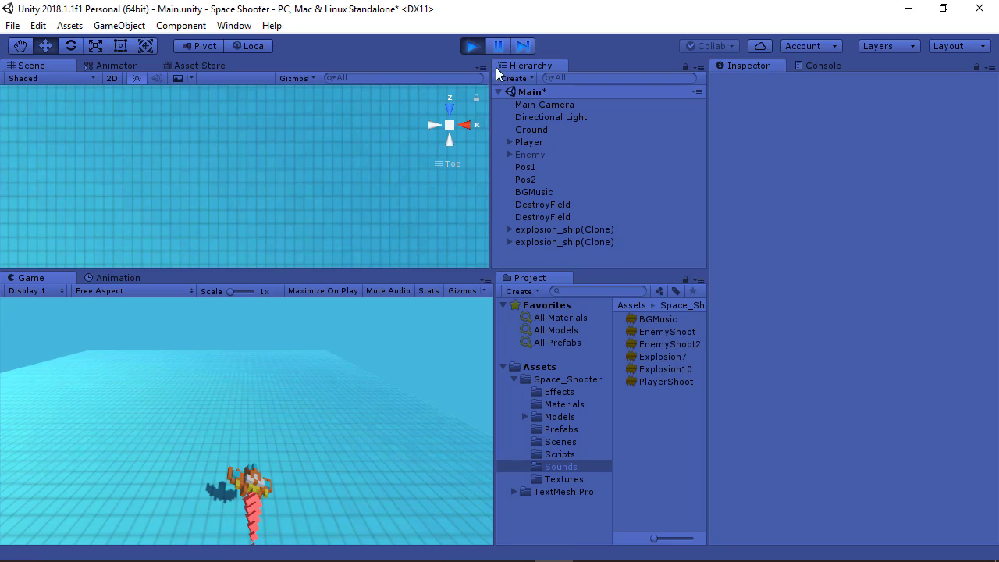
click(473, 45)
Step: Reactivate the Enemy ship and play-test with all three enemies
click(536, 156)
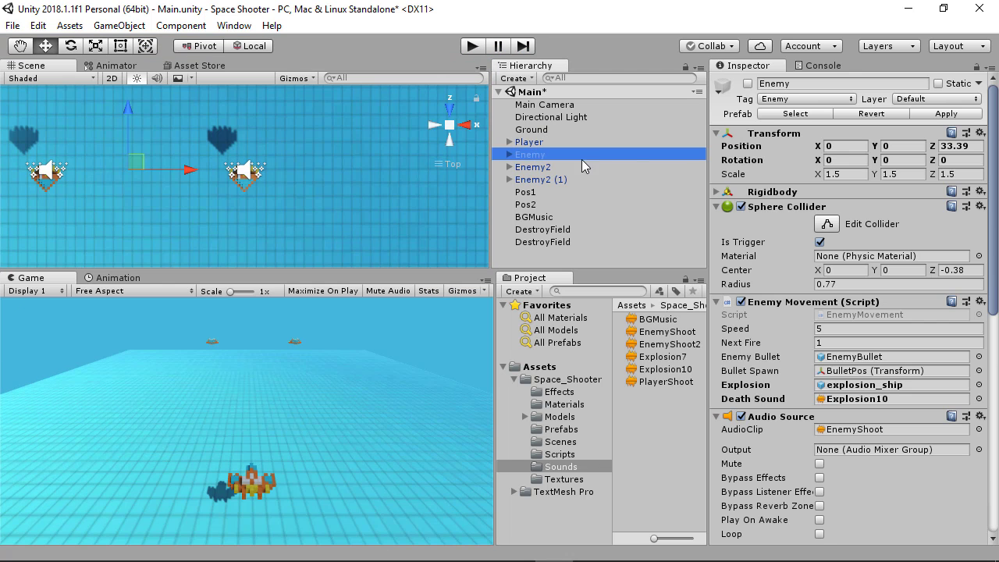
click(747, 83)
click(471, 45)
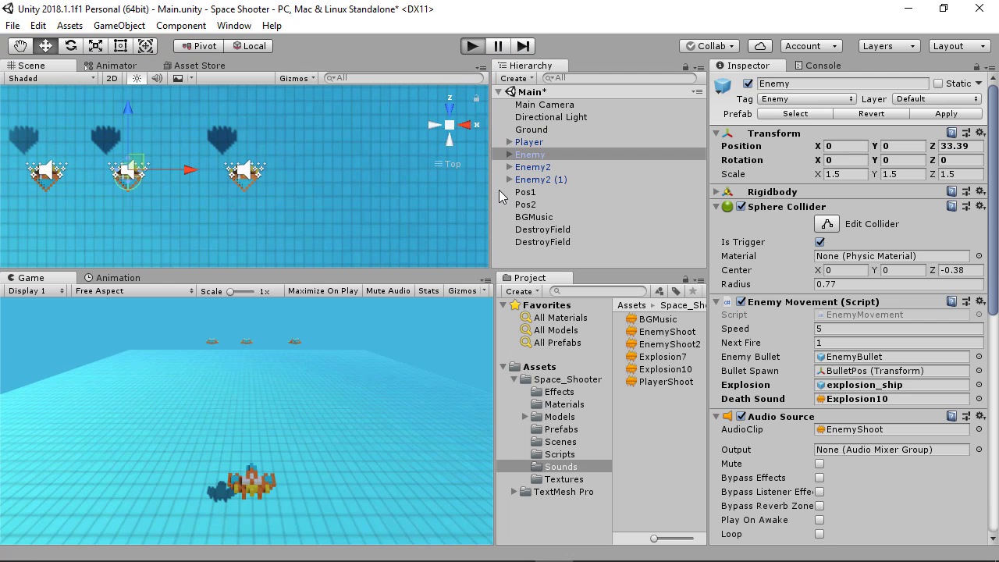